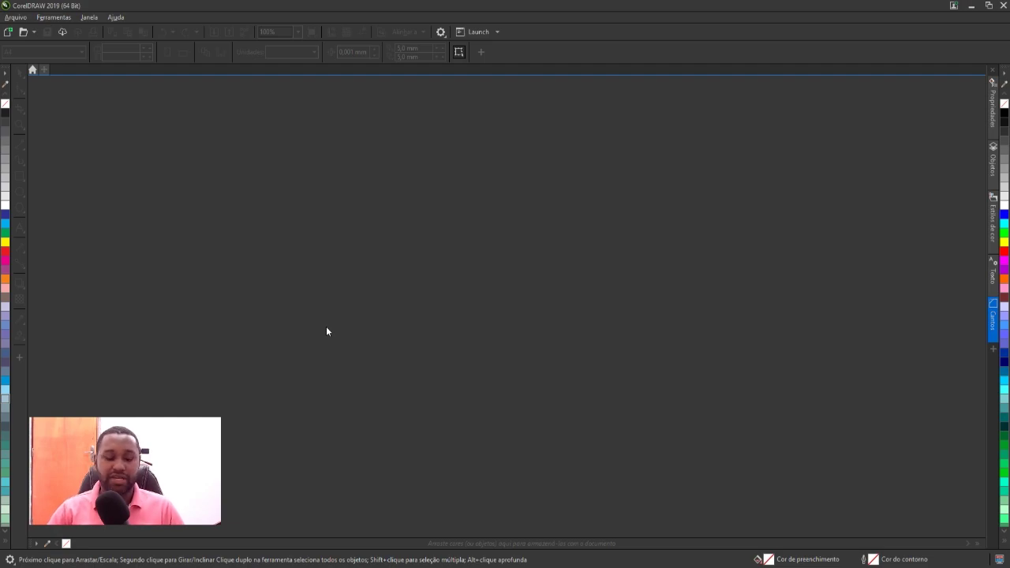
Step: Create a new blank document with units set to centimetres
key(ctrl+n)
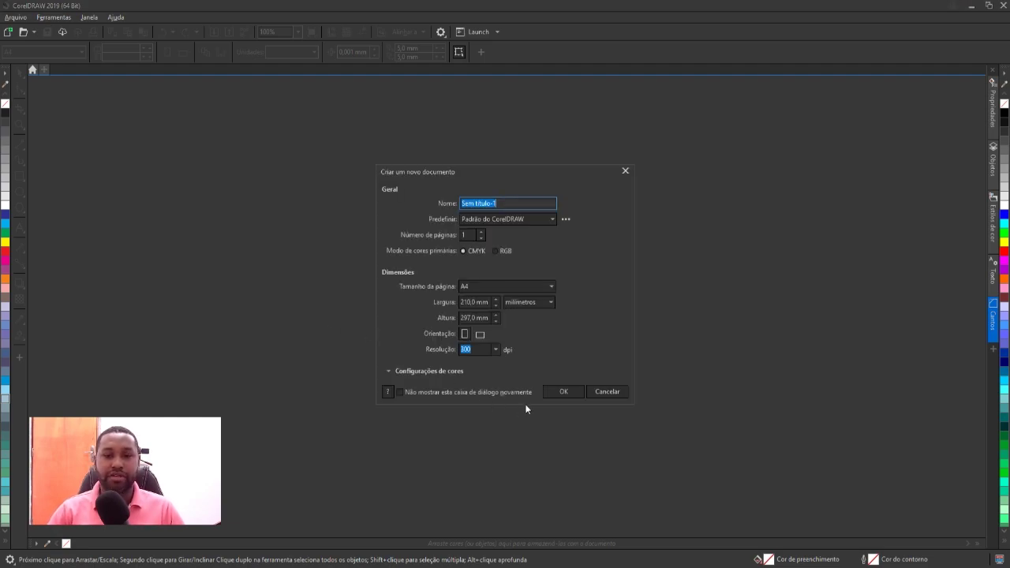
click(567, 391)
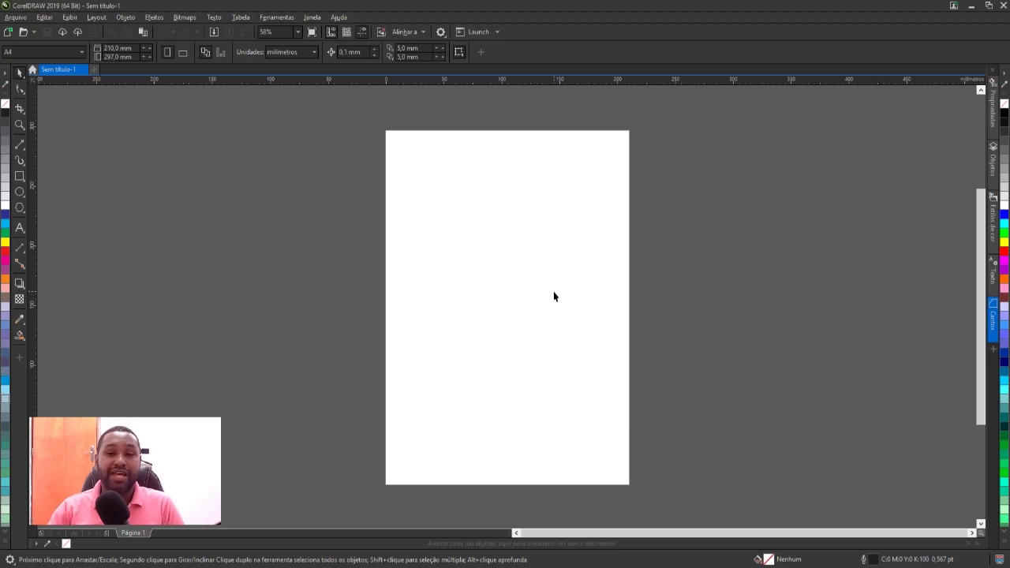
click(281, 56)
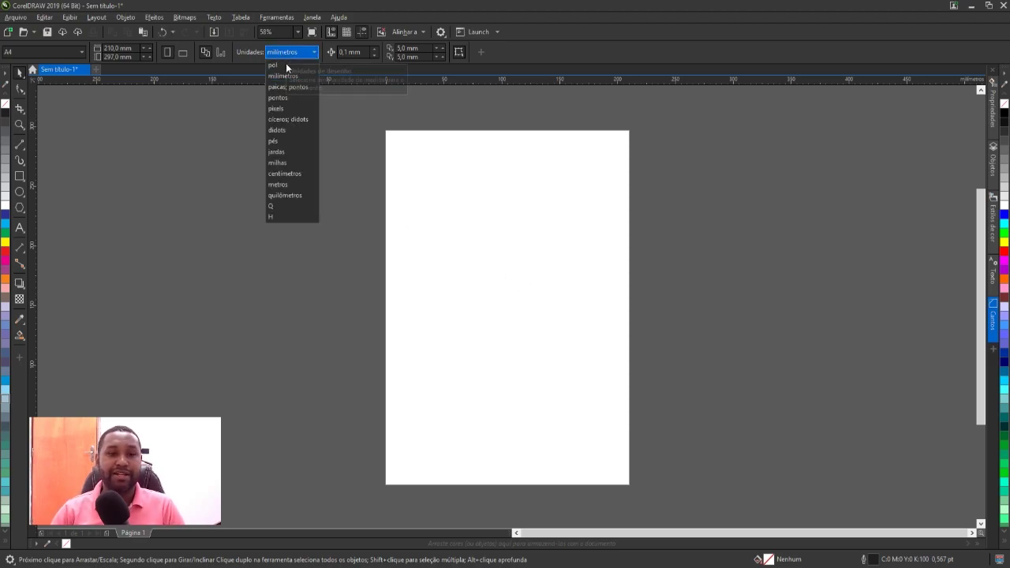
click(282, 172)
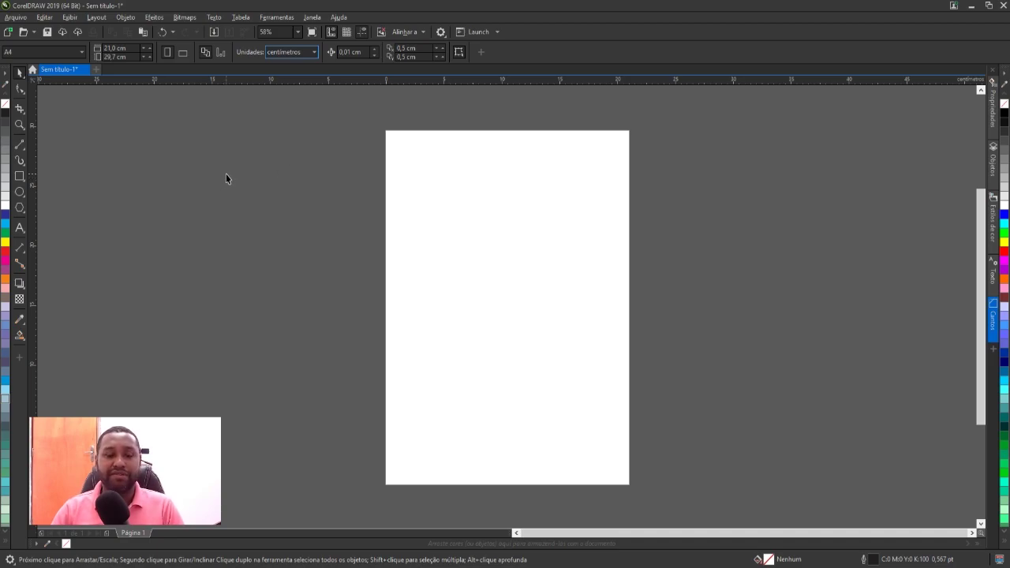
Step: Resize the page to 15 × 10 cm and zoom to fit the page
click(116, 48)
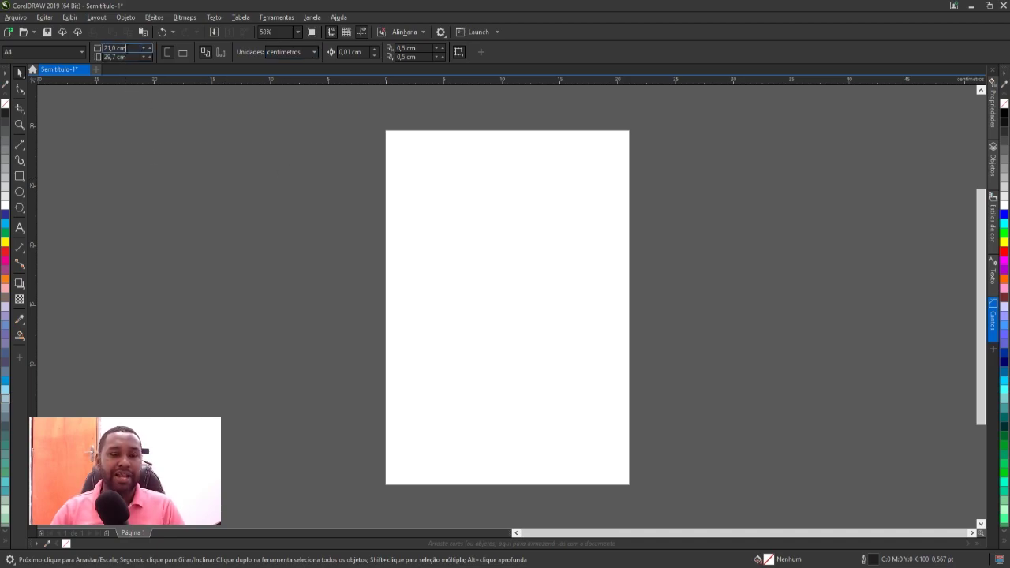
text(15)
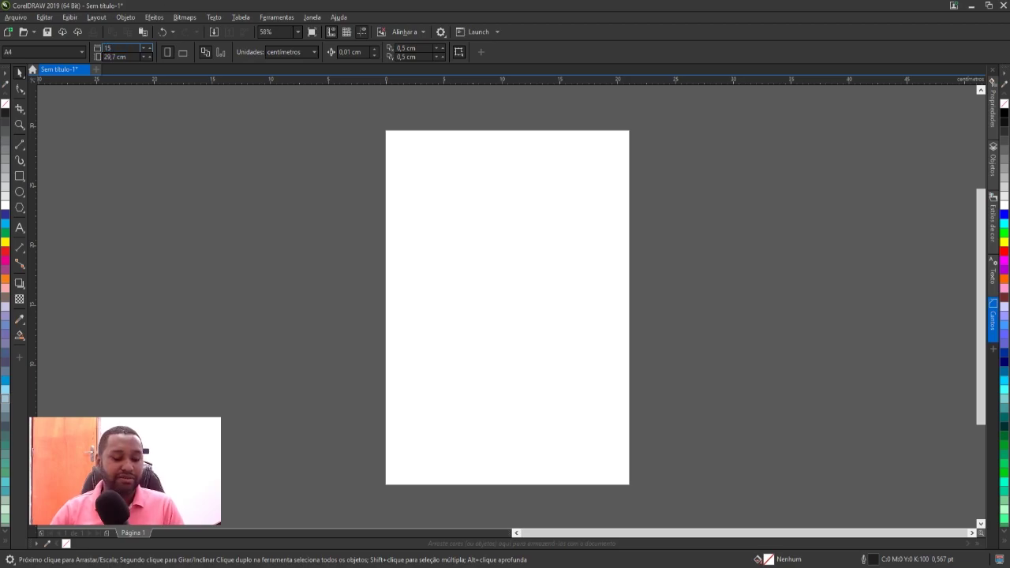
key(Tab)
text(10)
key(Return)
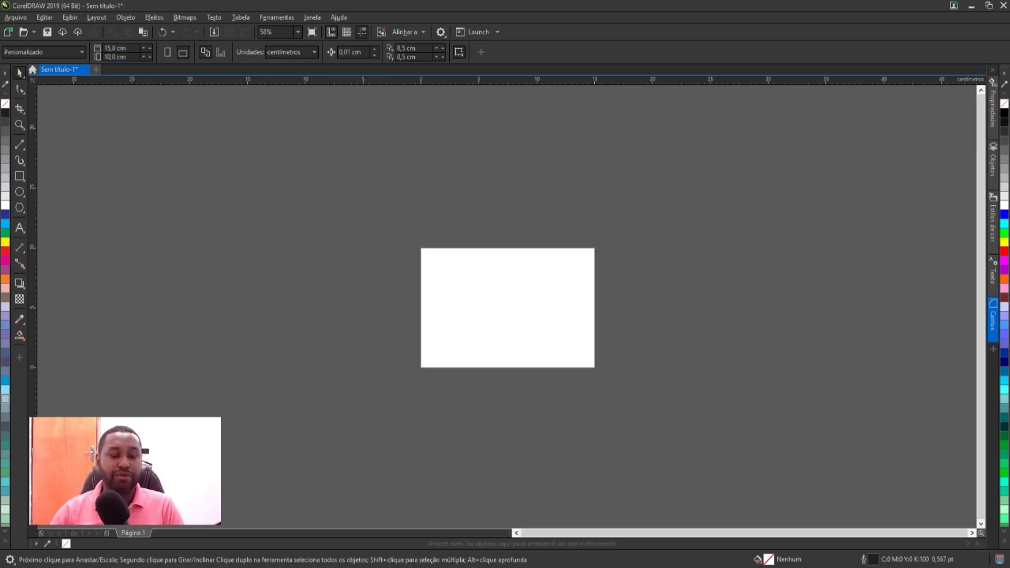
key(shift+F4)
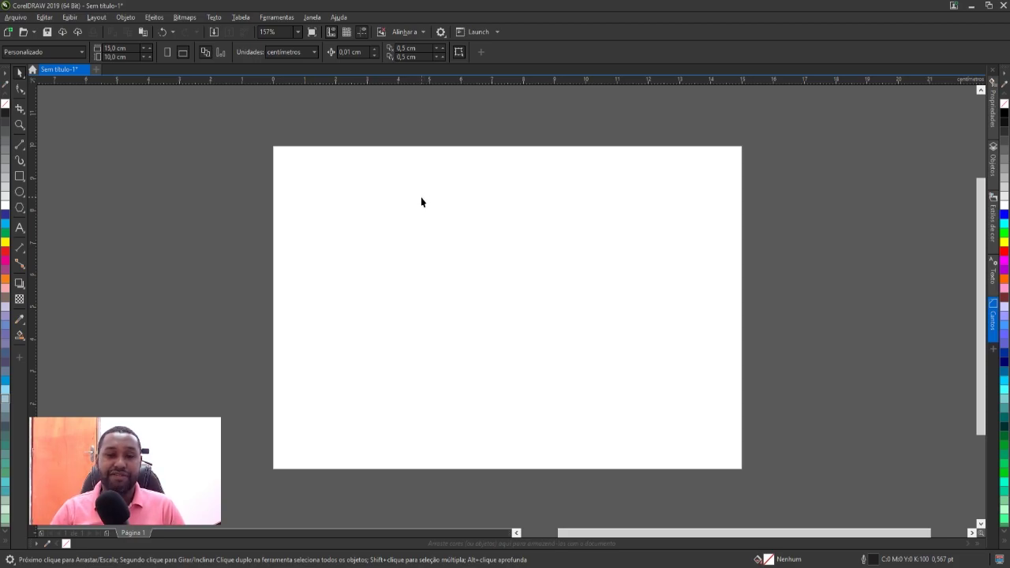
Step: Make a full-width 0,7 cm tall rectangle aligned to the page's top edge
double_click(20, 175)
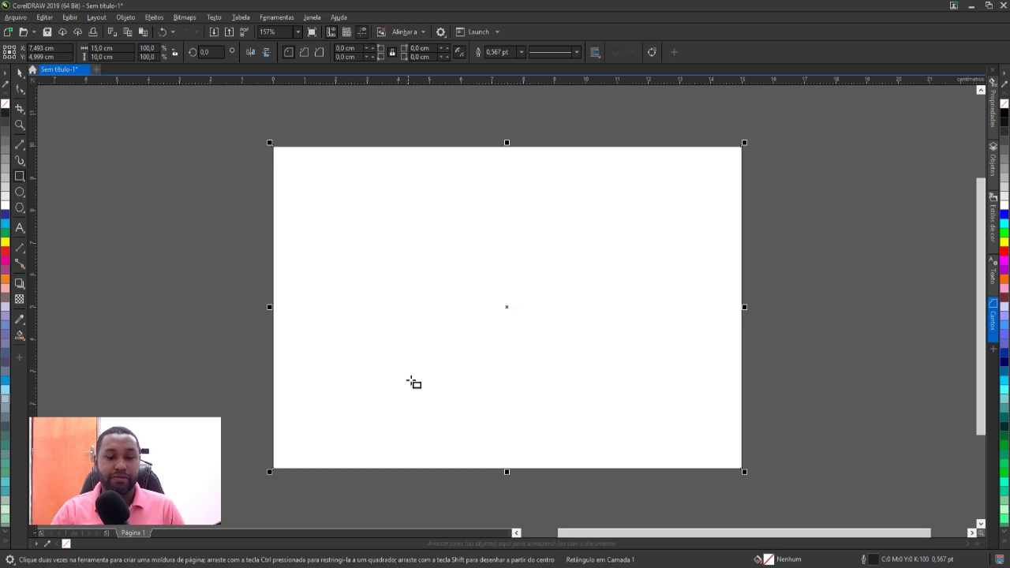
drag(506, 473, 534, 175)
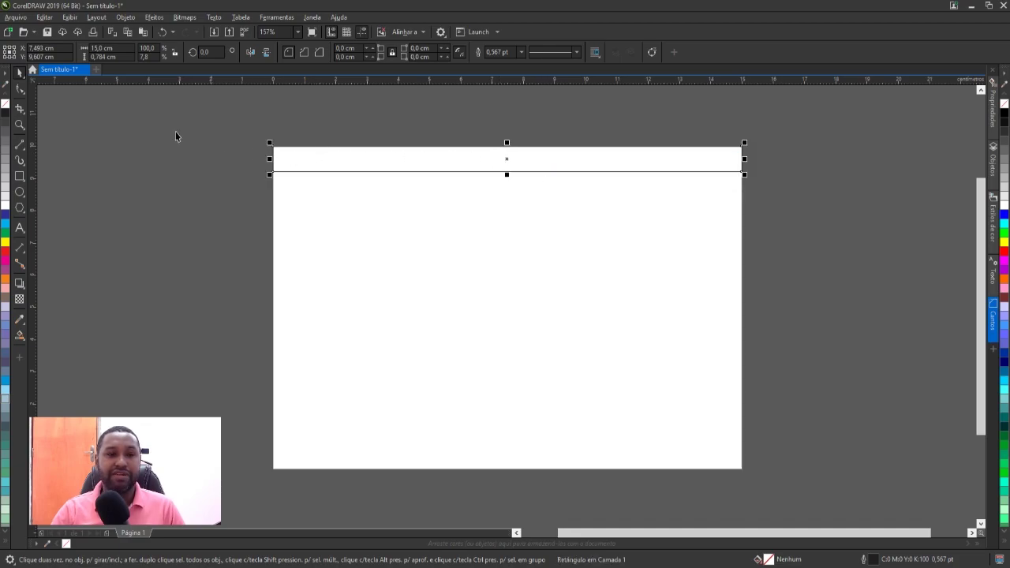
click(103, 57)
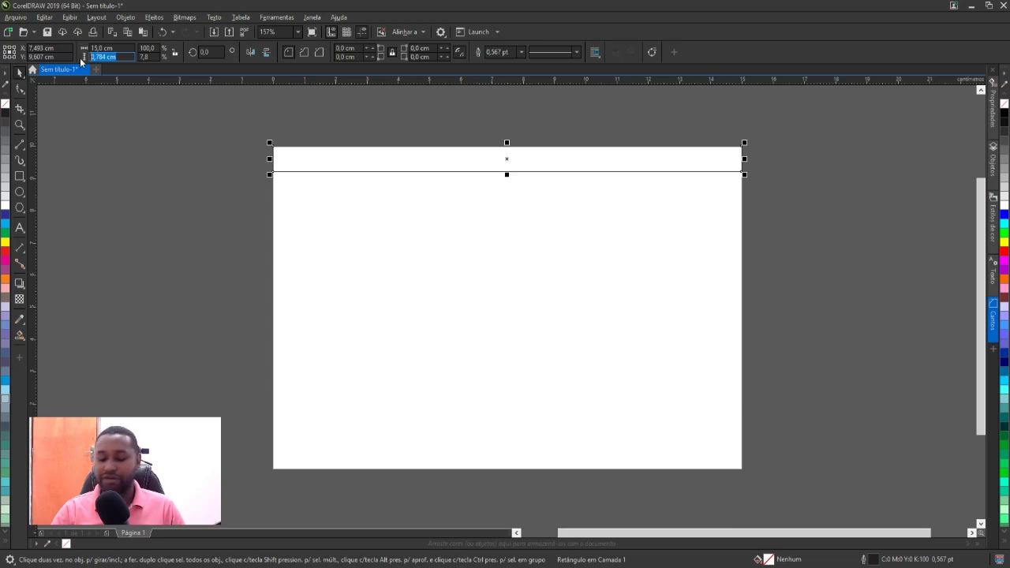
text(0,7)
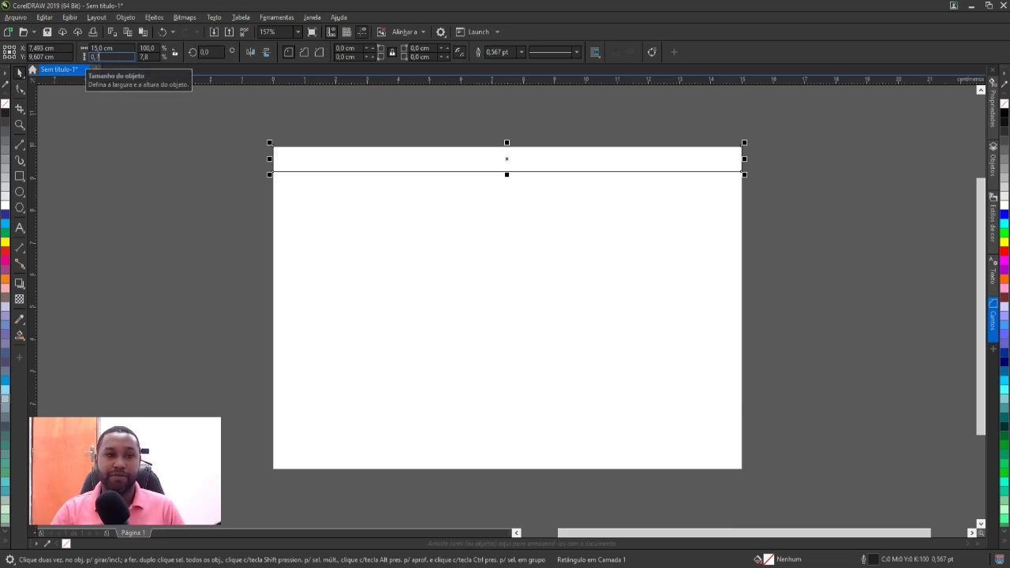
key(Return)
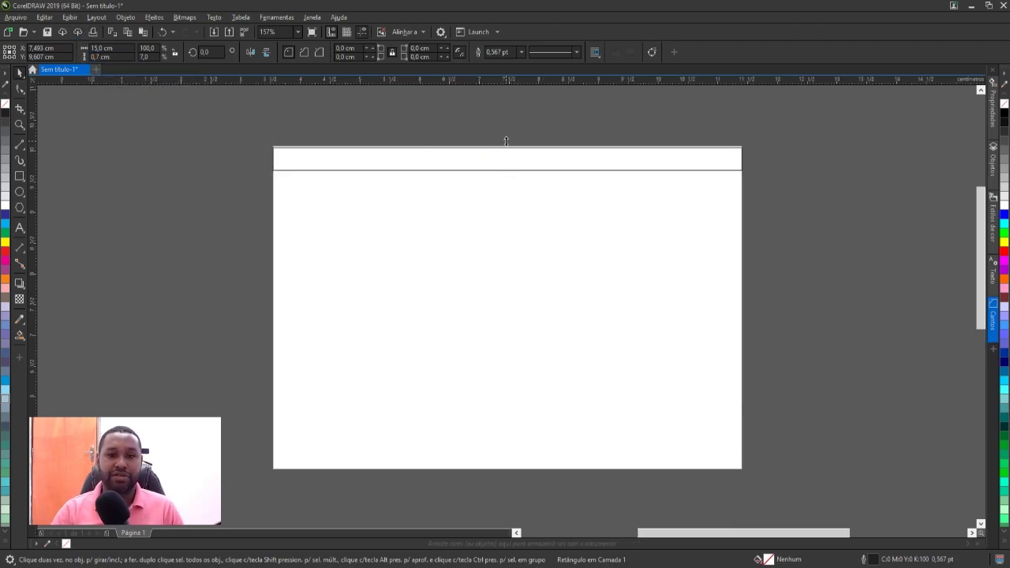
scroll(506, 142, up, 2)
drag(513, 153, 517, 150)
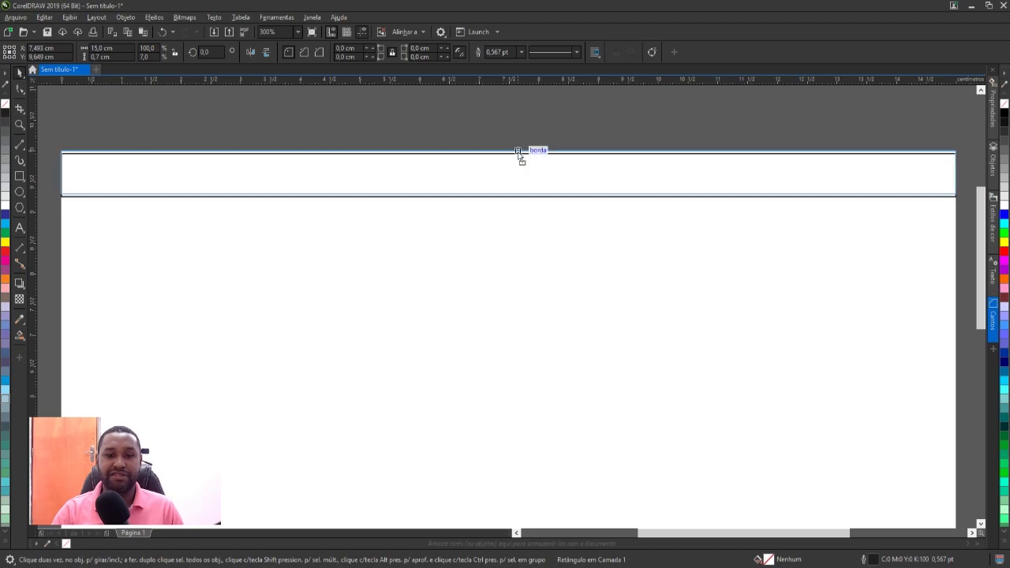
scroll(517, 150, down, 2)
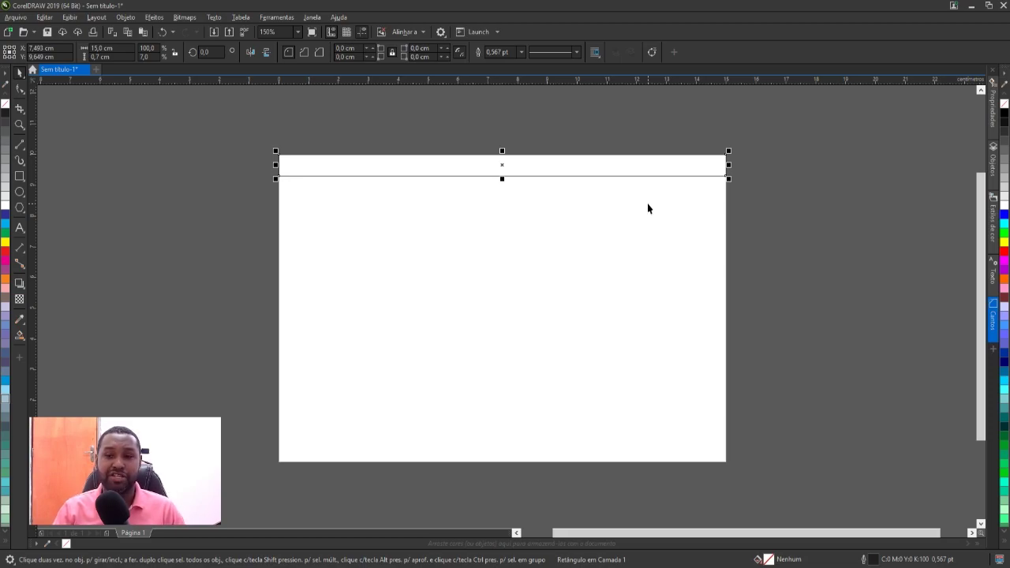
Step: Fill the strip with 50% grey and remove its outline
click(1004, 142)
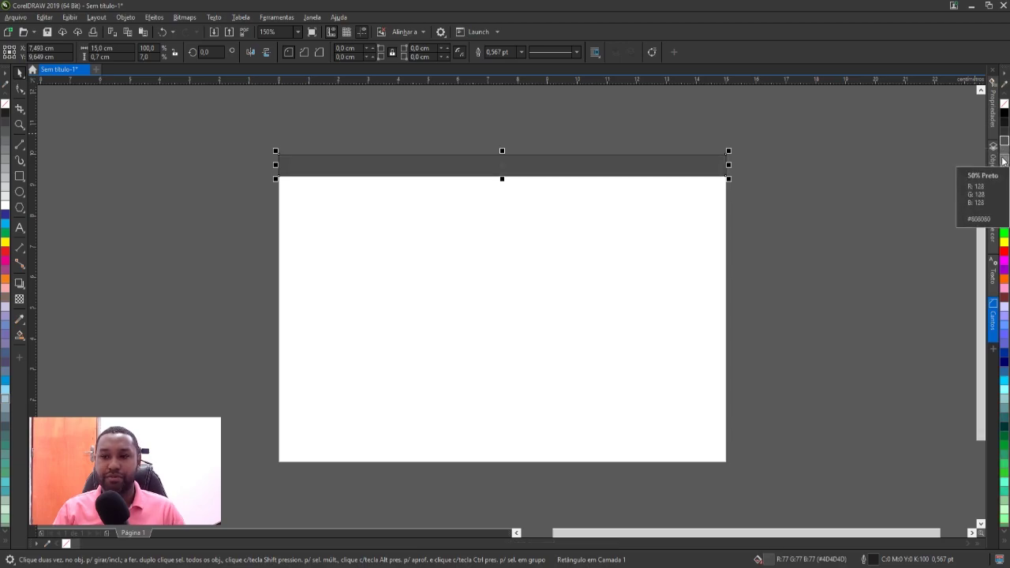
click(1003, 160)
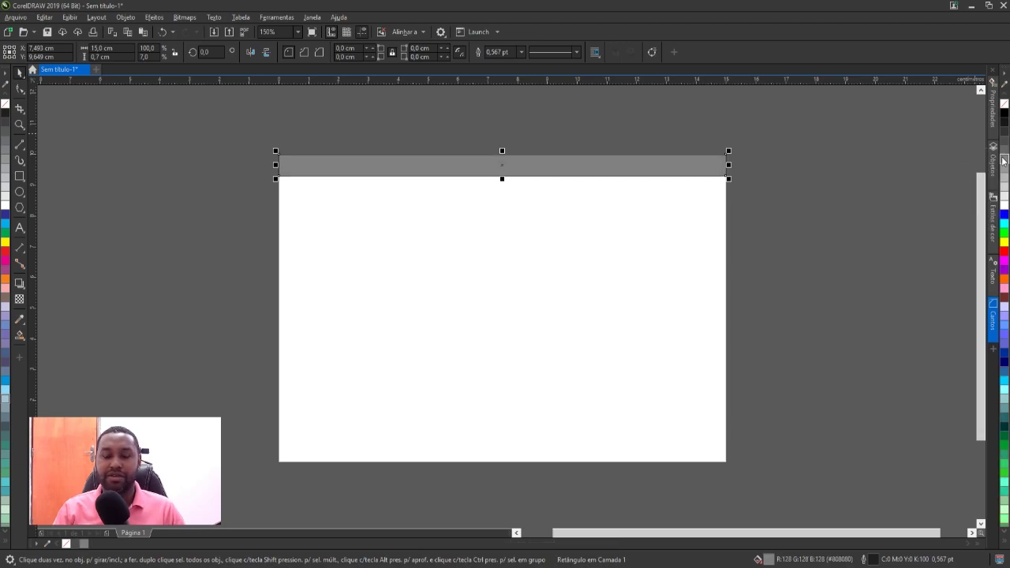
right_click(1004, 103)
click(709, 122)
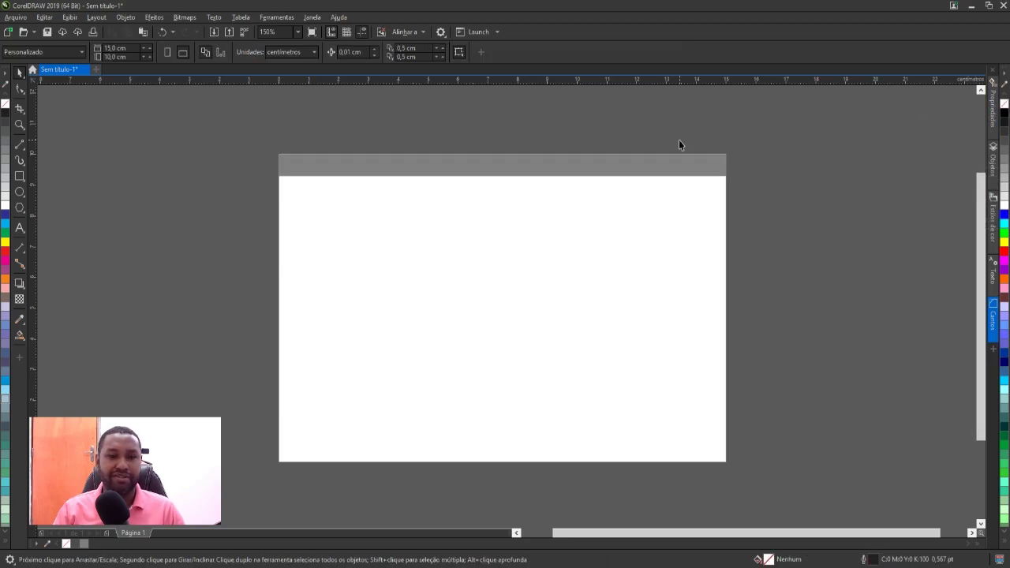
Step: Add user-defined margin guidelines at 0,3 cm top and left in the guideline presets
double_click(726, 207)
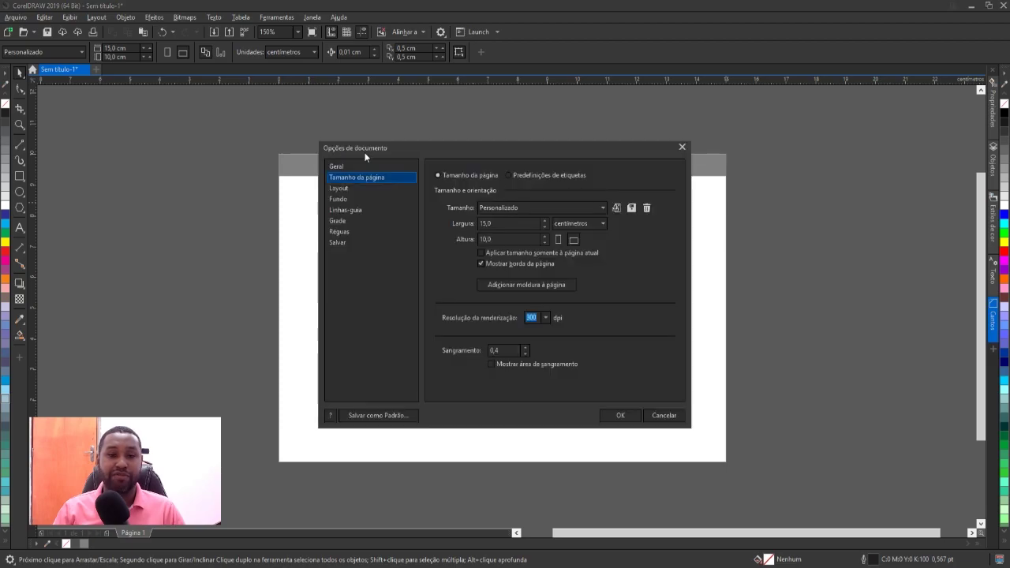
click(362, 209)
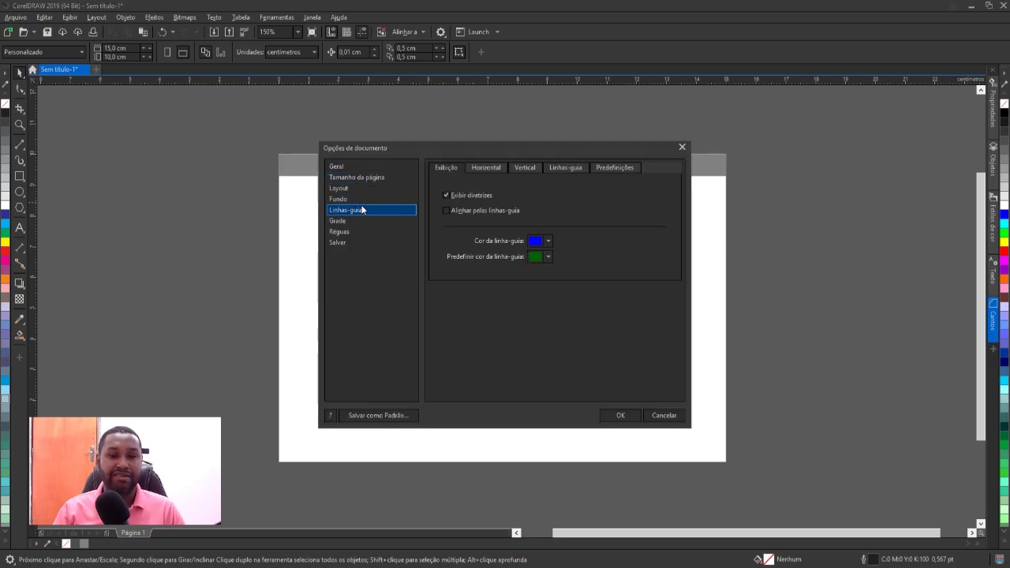
click(616, 167)
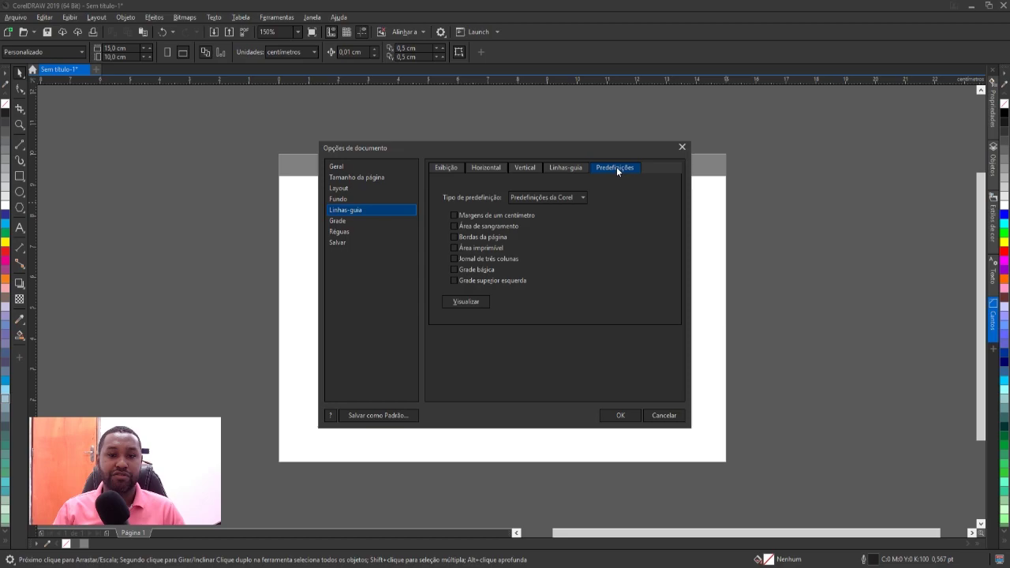
click(544, 198)
click(551, 223)
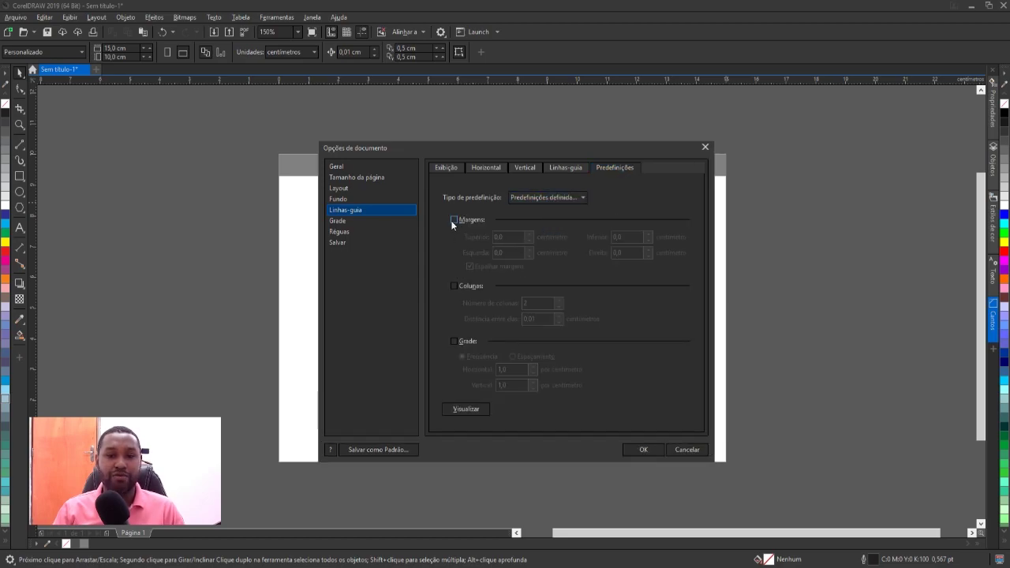
click(453, 220)
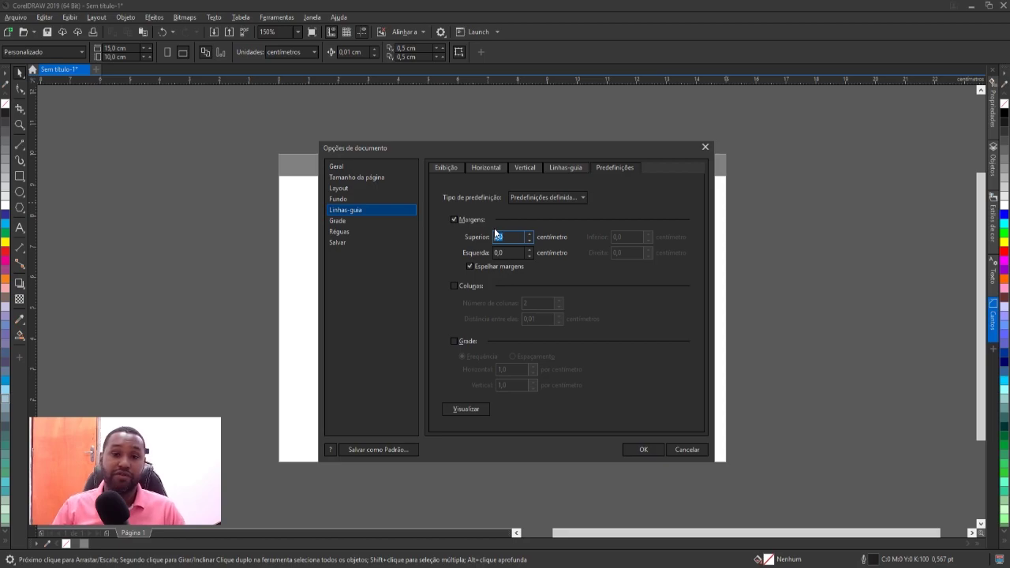
text(0,3)
key(Tab)
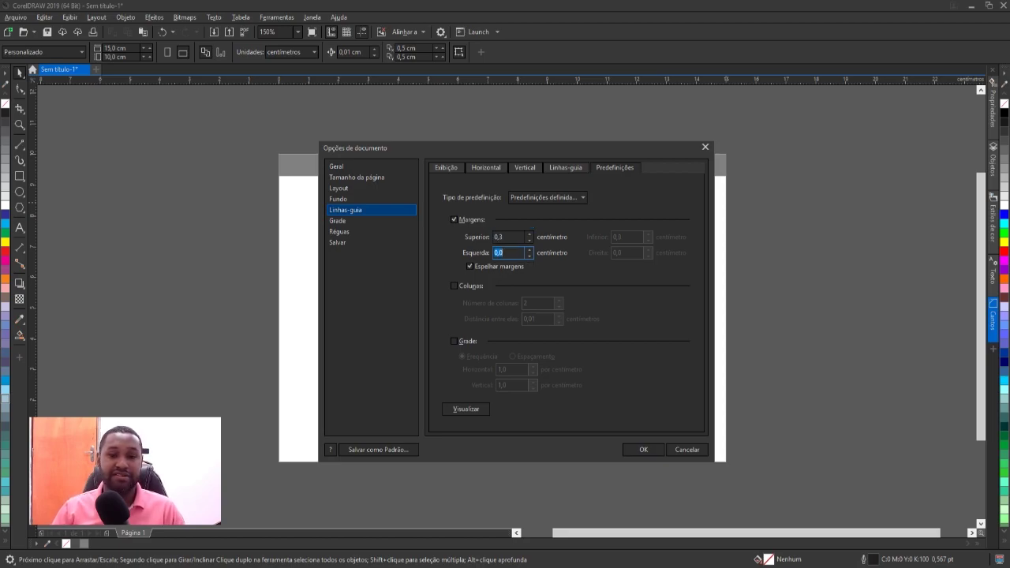
text(0,3)
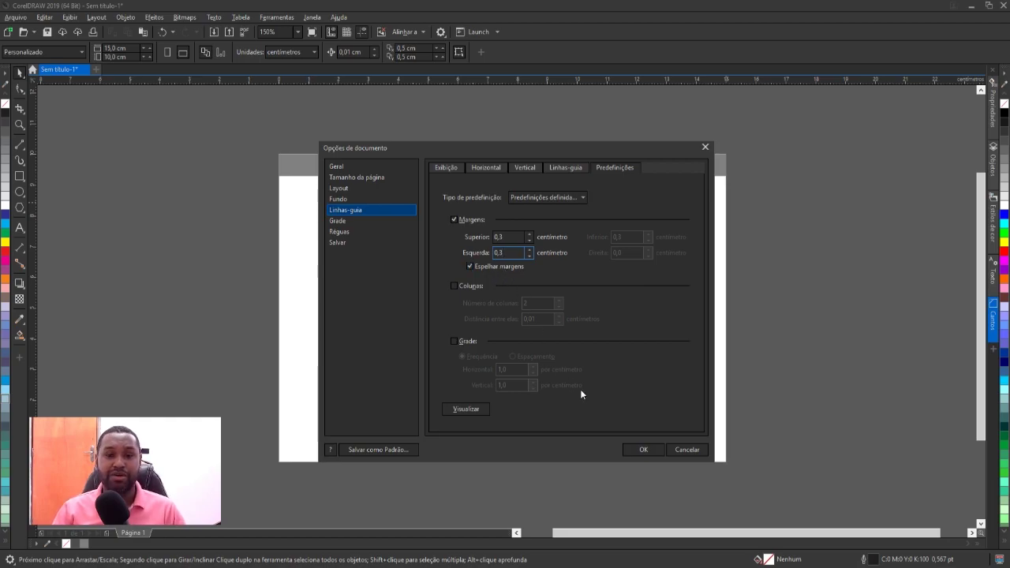
click(639, 449)
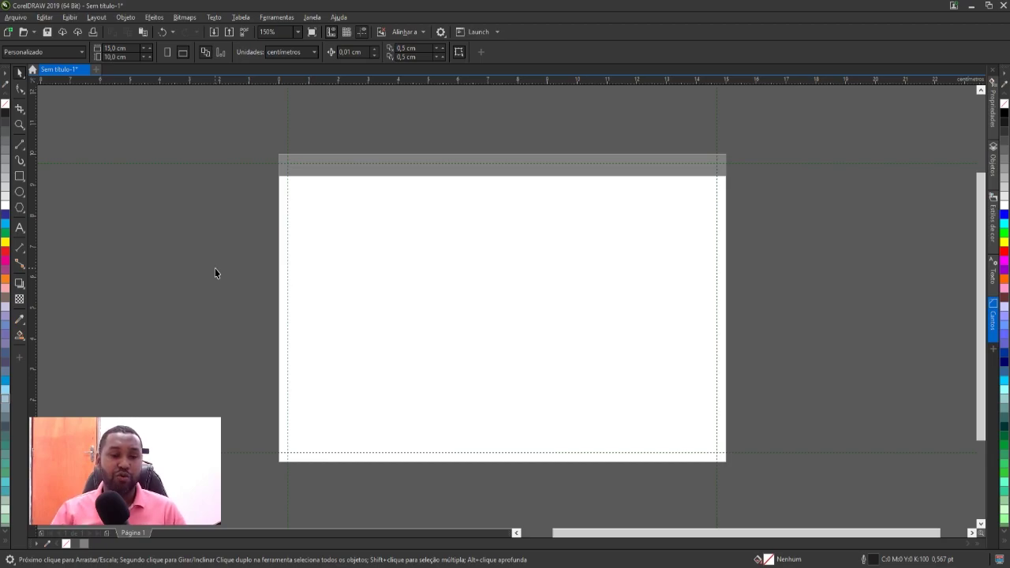
Step: Draw a 13,745 × 1,693 cm rectangle just below the grey strip, inside the margins
click(21, 180)
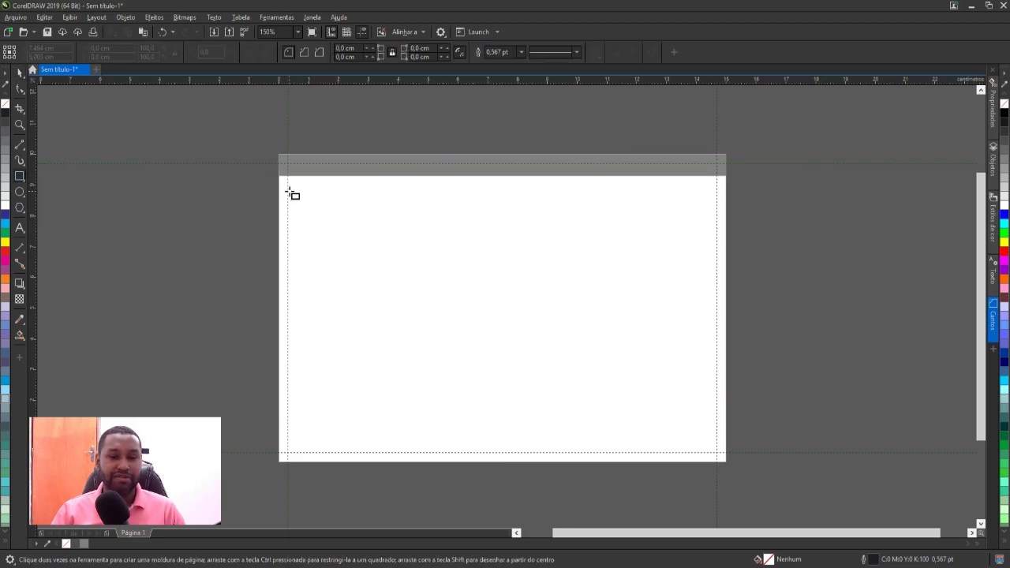
click(393, 33)
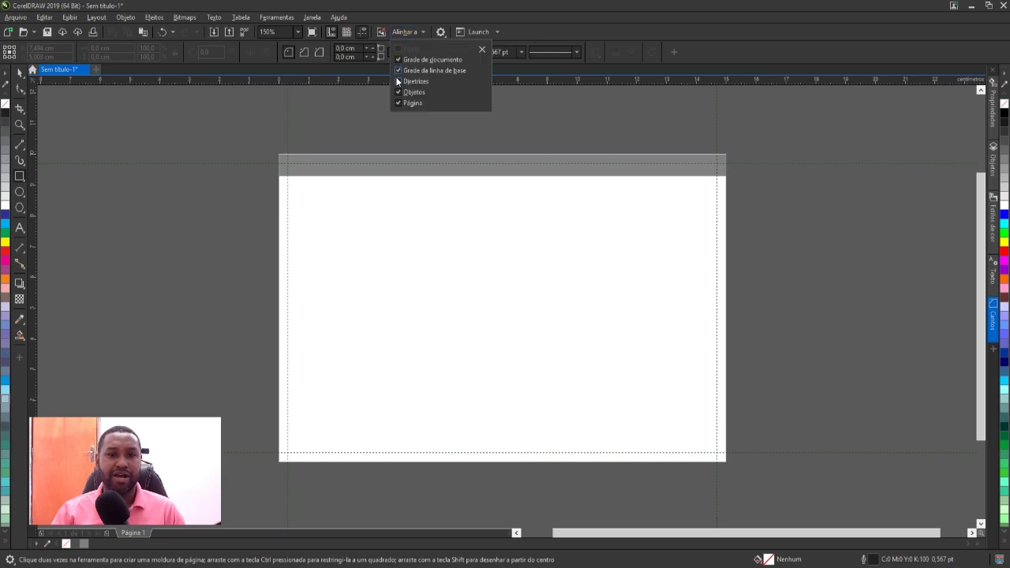
click(289, 210)
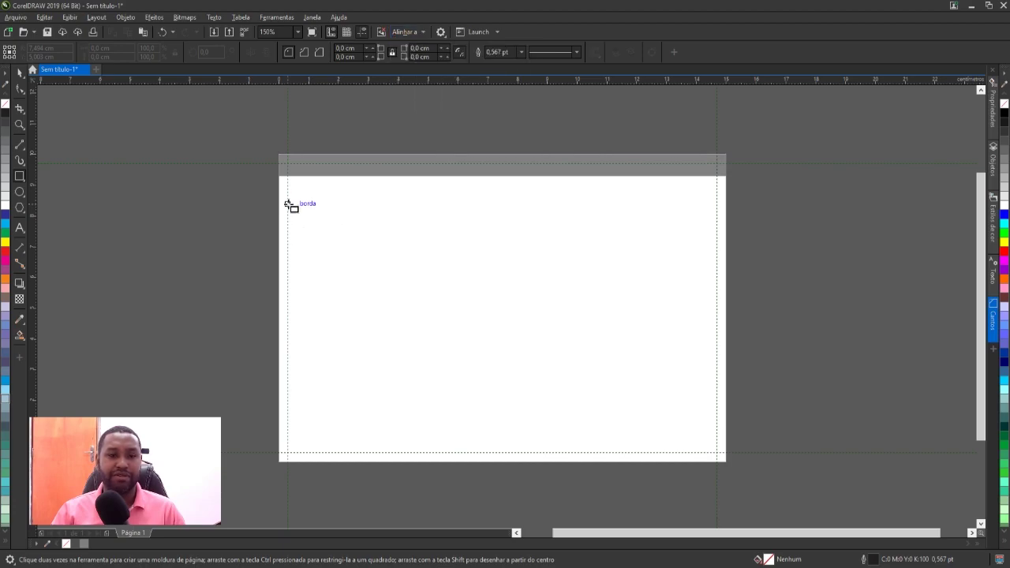
mouse_move(288, 203)
mouse_down()
mouse_move(580, 229)
mouse_move(718, 254)
mouse_up()
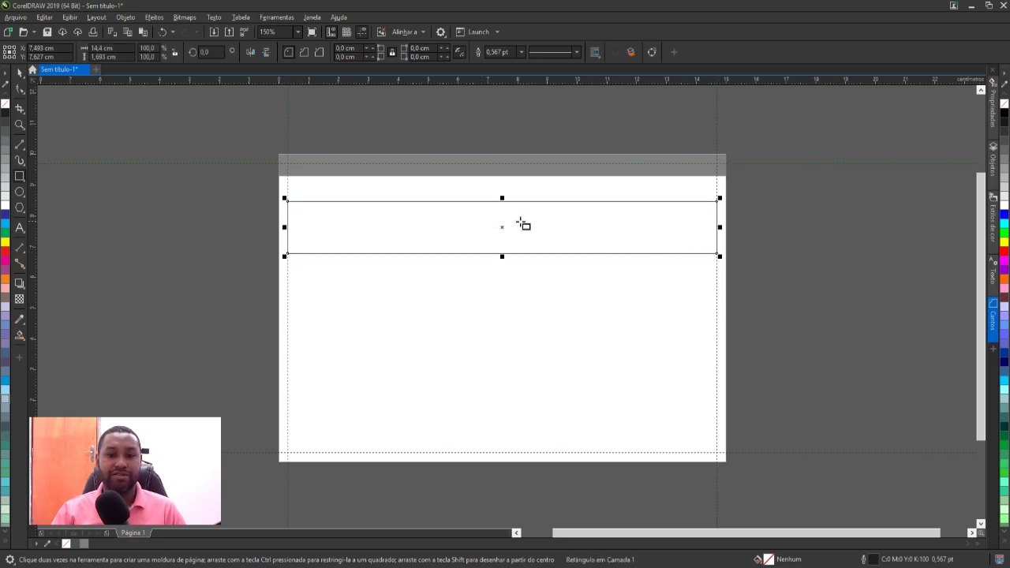
scroll(502, 222, up, 1)
drag(500, 231, 505, 223)
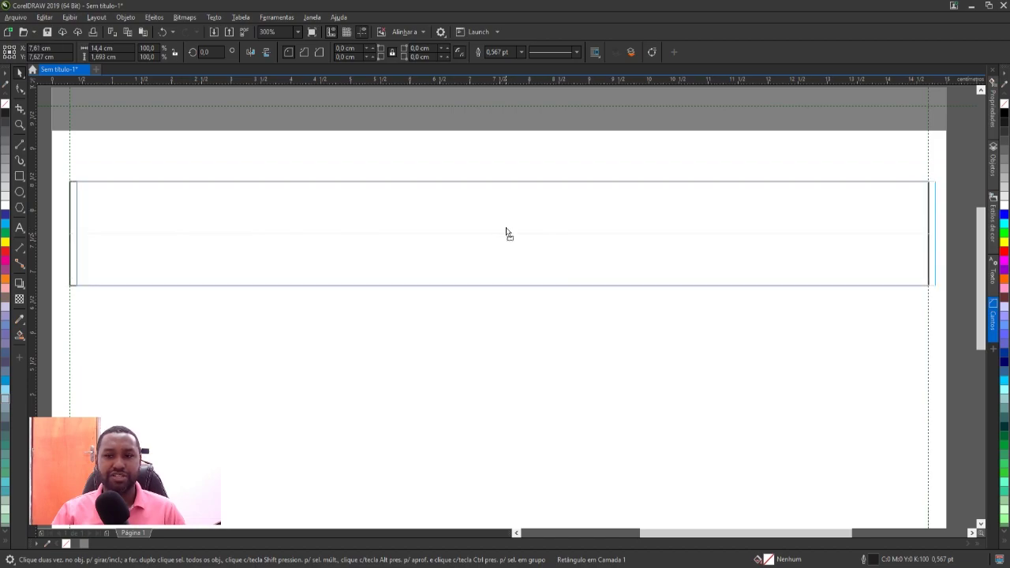
drag(504, 225, 502, 225)
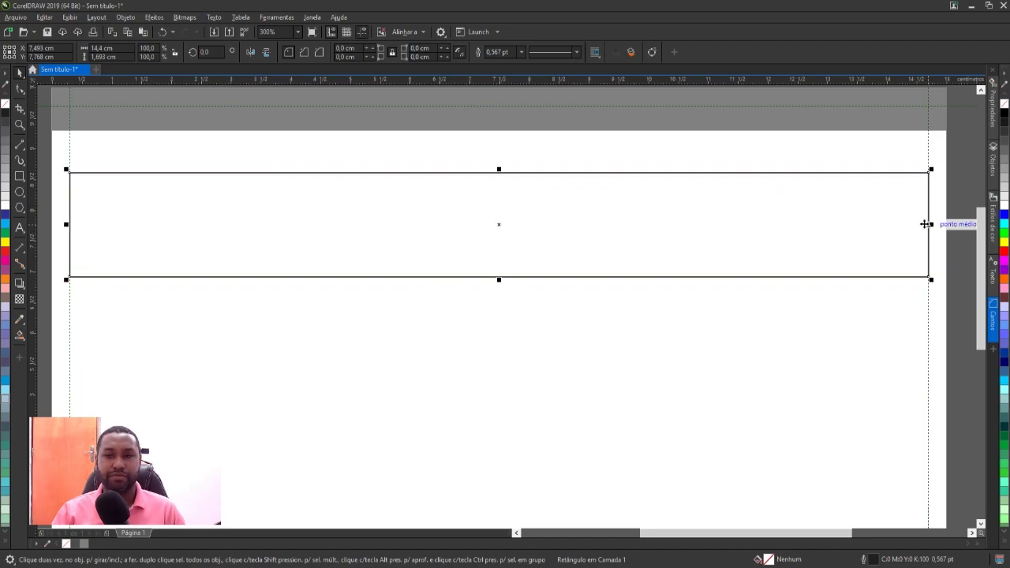
drag(930, 224, 912, 225)
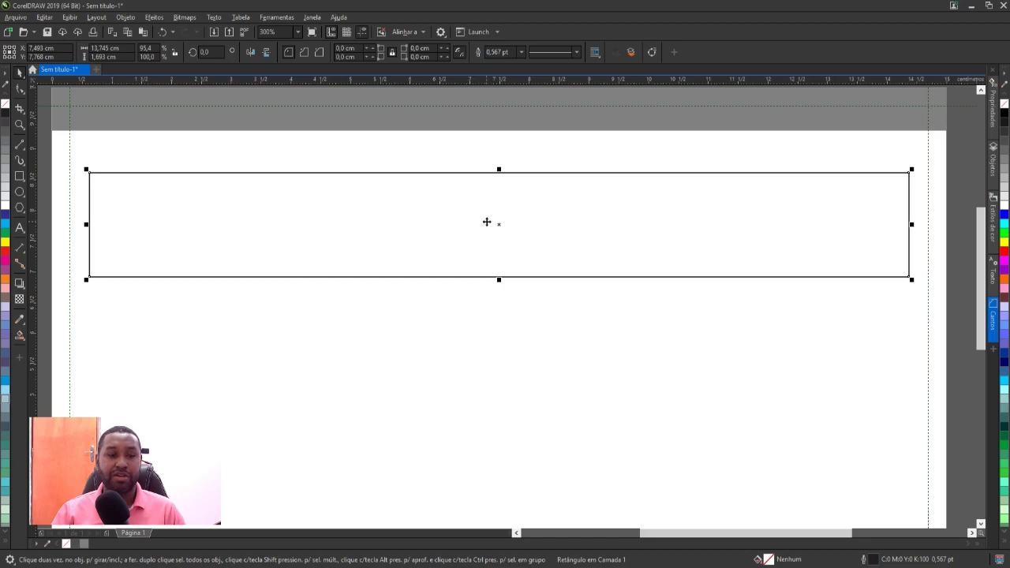
Step: Round the rectangle's corners and split it into a wide left box and a small right box
click(21, 92)
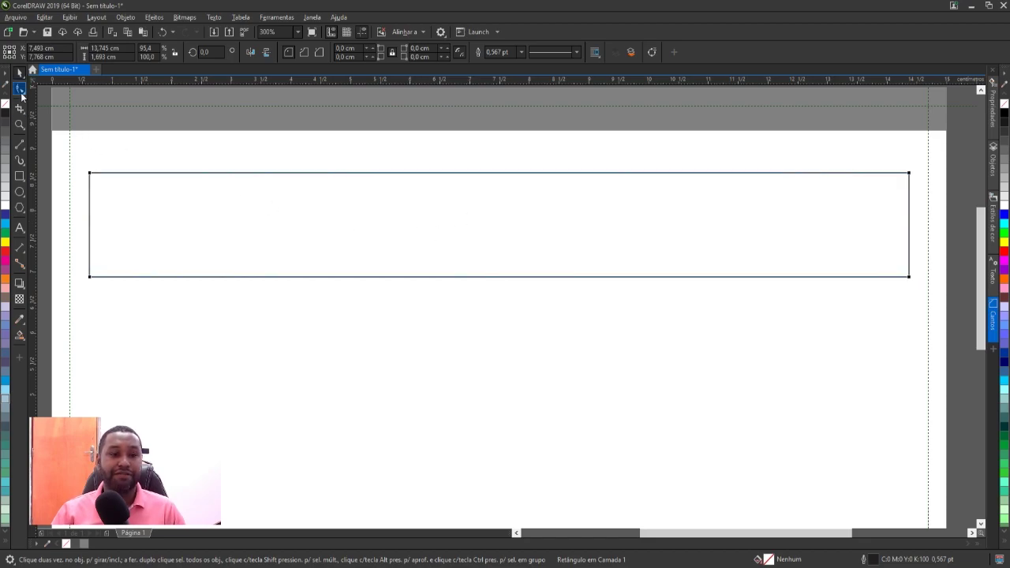
drag(91, 175, 100, 178)
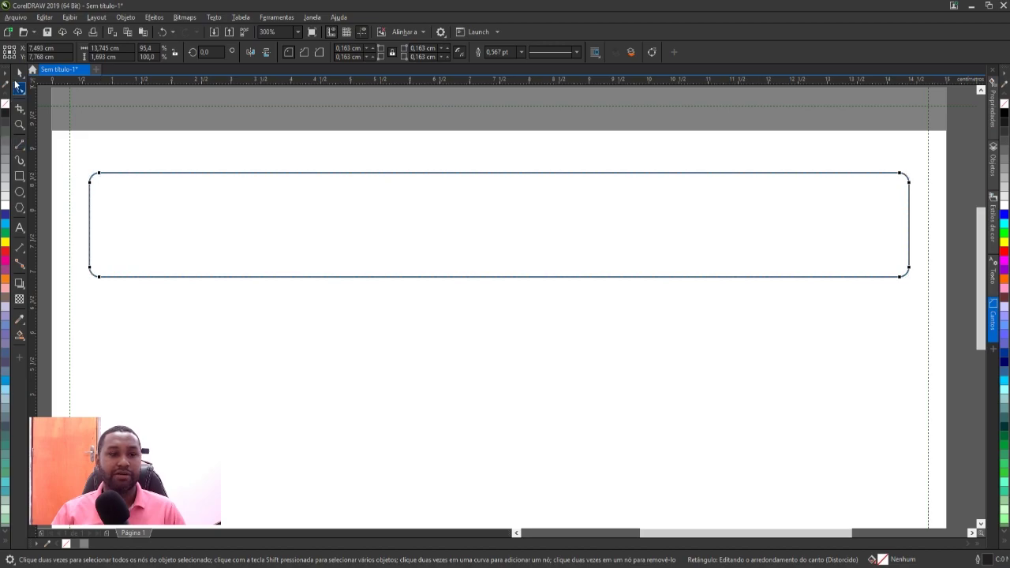
click(20, 72)
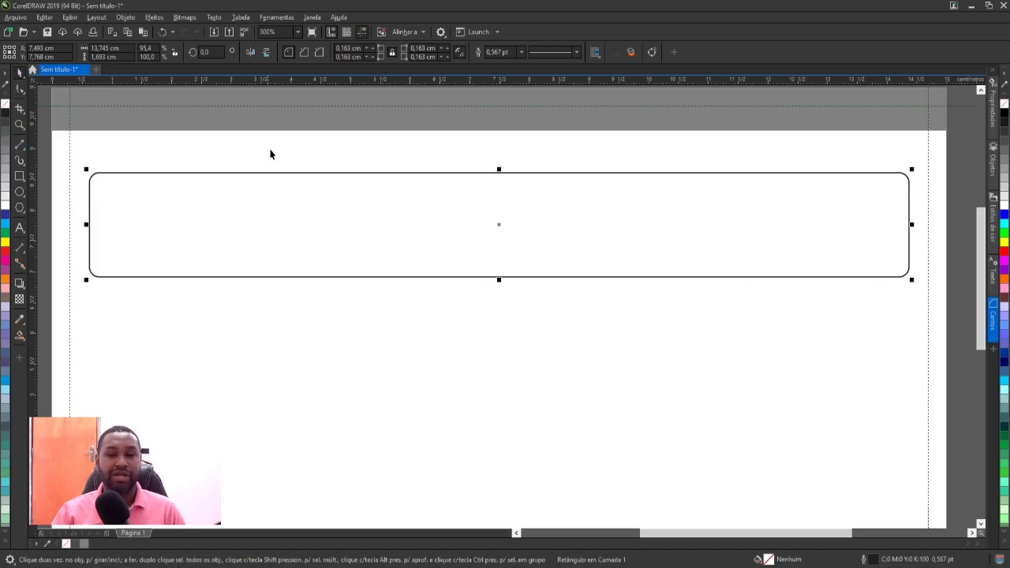
drag(914, 225, 719, 224)
click(80, 228)
drag(85, 225, 724, 217)
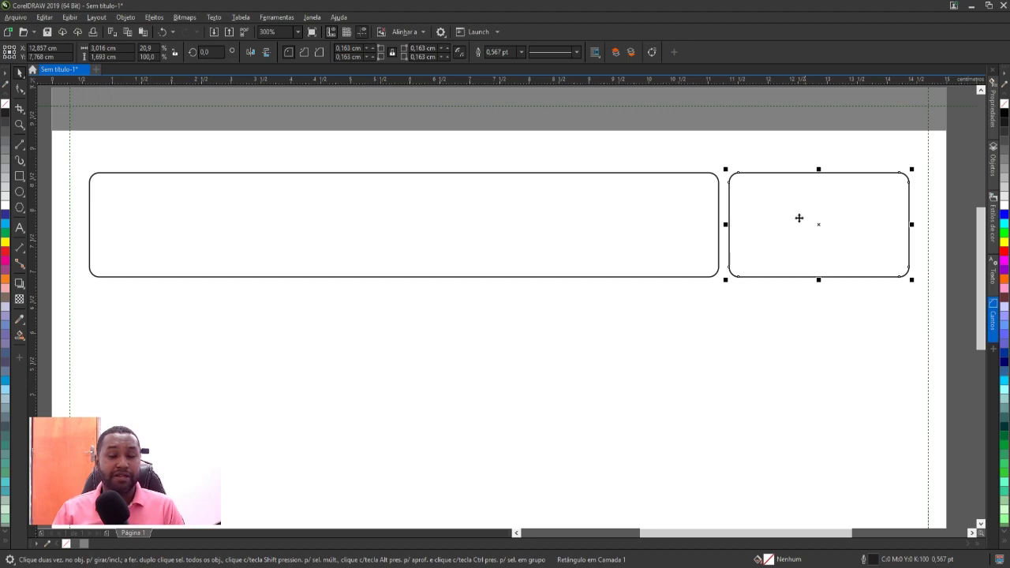
Step: Select both header boxes and move them up toward the top strip
scroll(428, 204, down, 2)
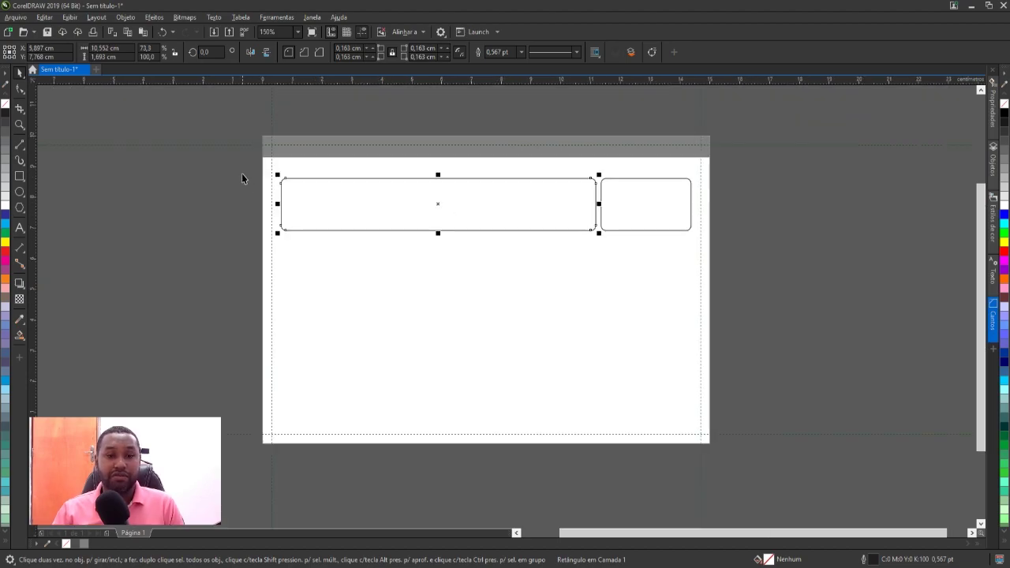
drag(243, 165, 608, 210)
drag(761, 271, 761, 270)
scroll(586, 185, up, 2)
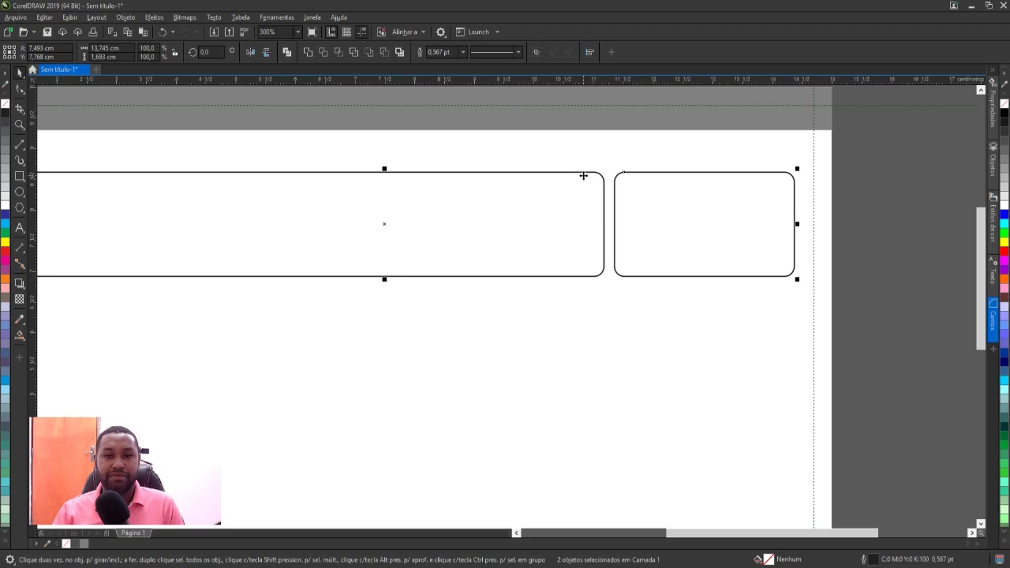
drag(583, 173, 586, 162)
scroll(586, 159, down, 2)
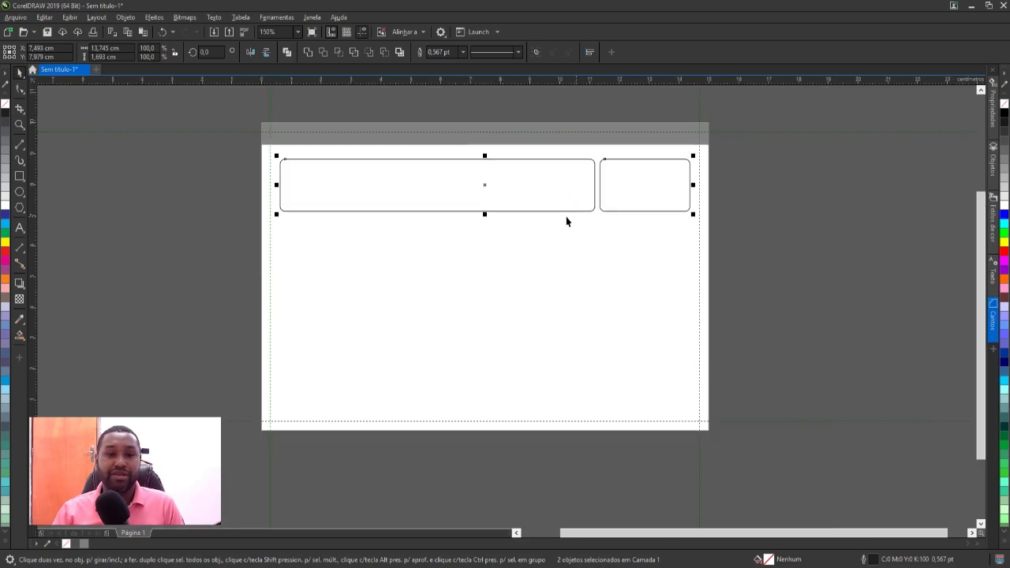
drag(241, 157, 467, 217)
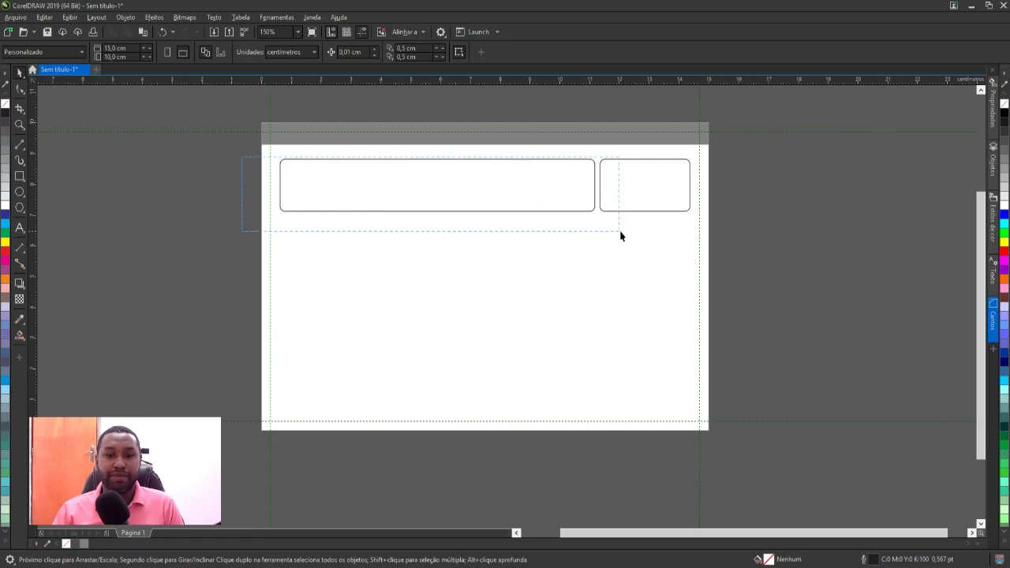
Step: Copy the wide box below, stretch it to full header width, and snap it under the header pair
drag(620, 235, 620, 236)
drag(539, 159, 532, 219)
scroll(528, 225, up, 2)
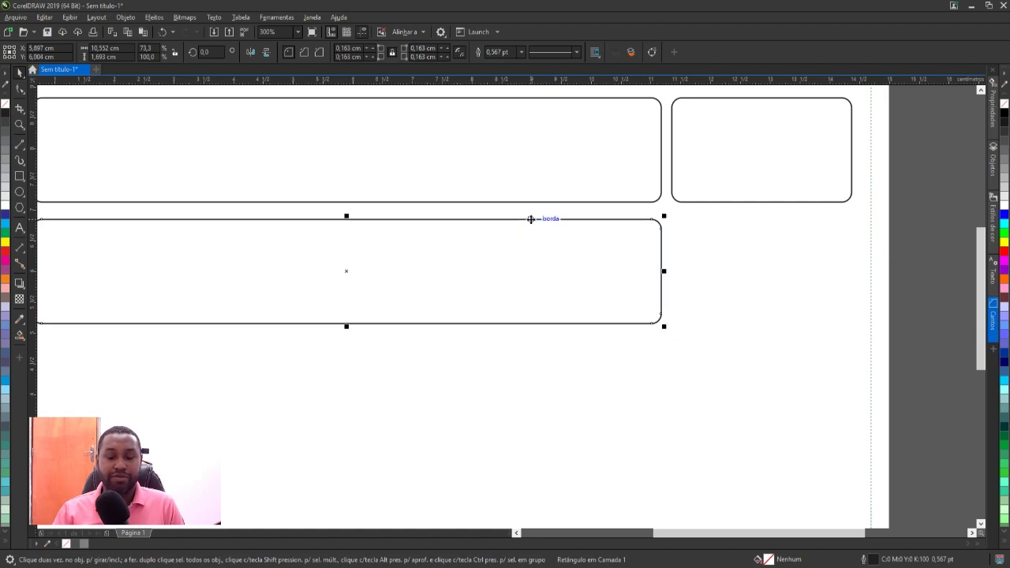
drag(662, 271, 854, 250)
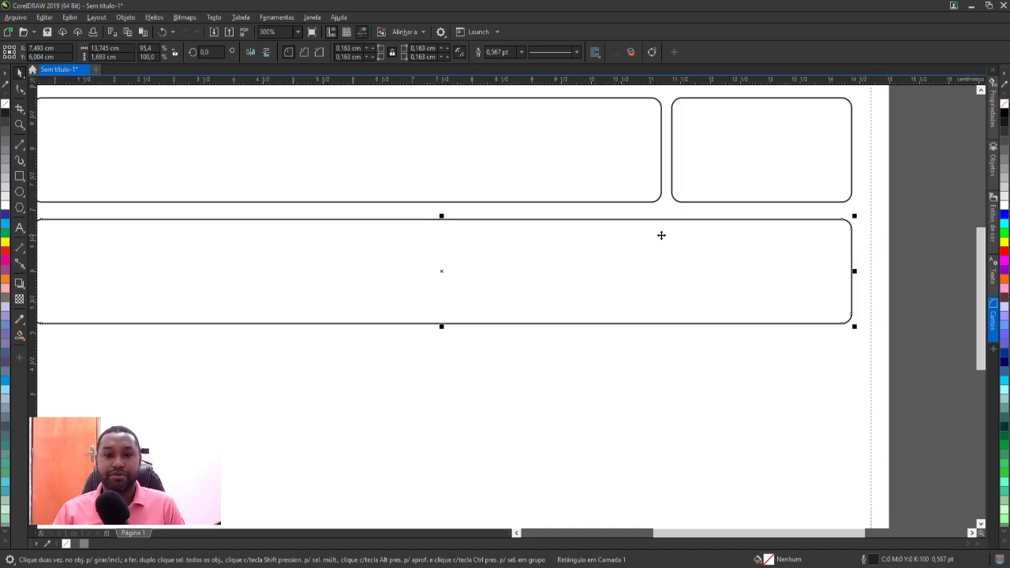
scroll(661, 235, down, 2)
scroll(582, 234, up, 2)
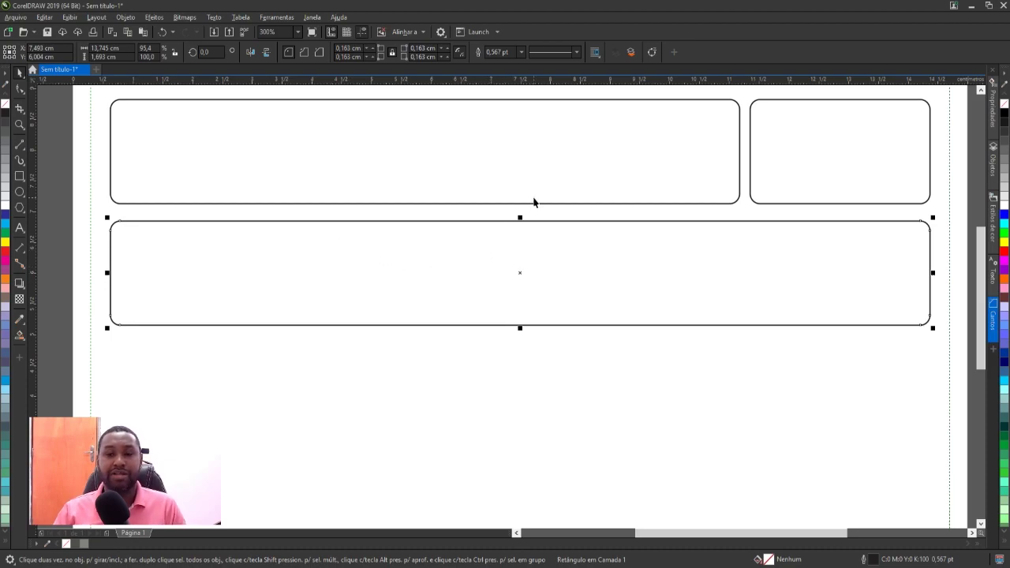
scroll(533, 202, down, 1)
scroll(543, 201, up, 1)
scroll(545, 209, up, 1)
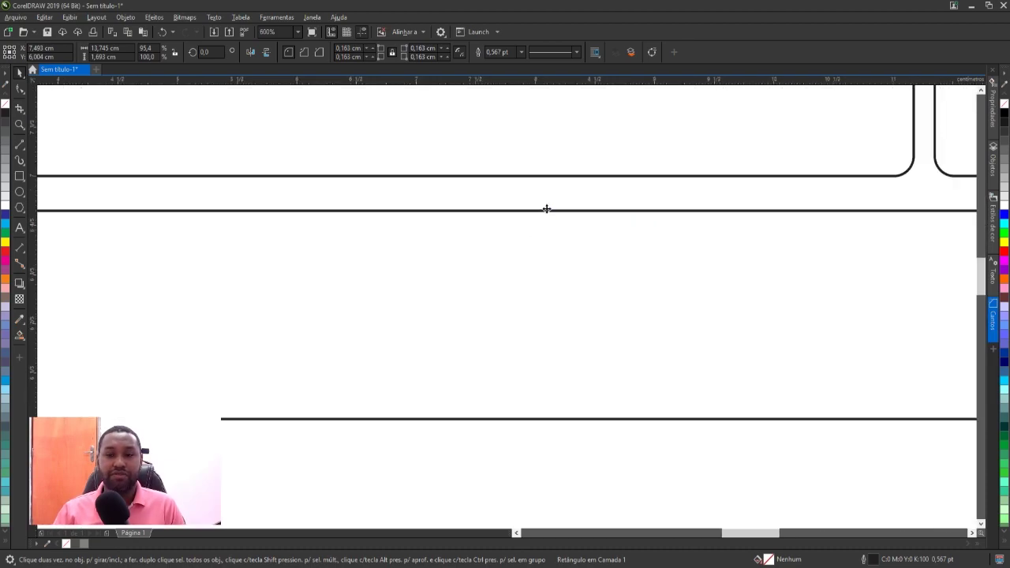
scroll(546, 209, up, 1)
drag(550, 212, 552, 176)
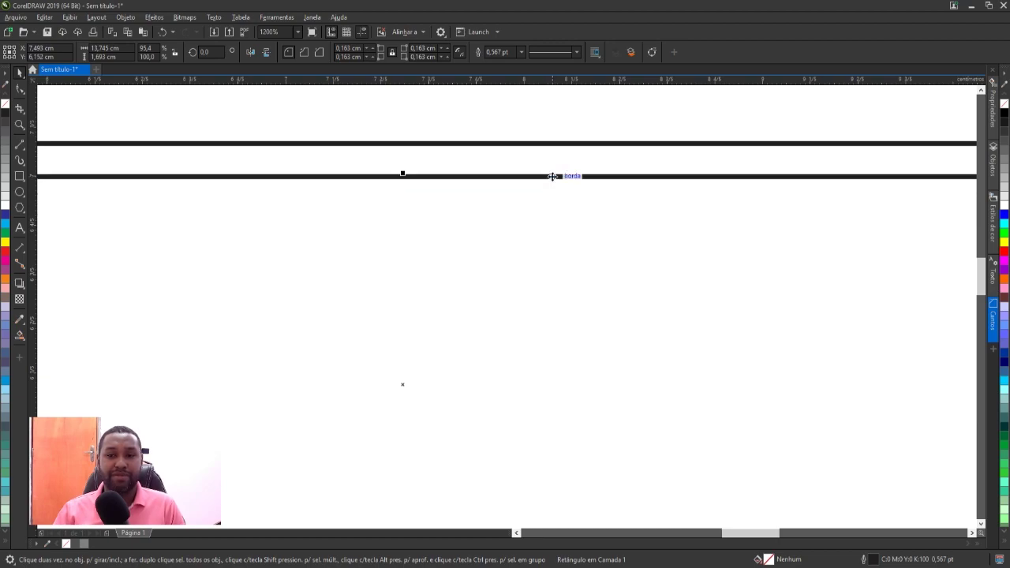
Step: Add a much taller full-width mirrored copy below that box
scroll(552, 176, down, 2)
scroll(552, 176, down, 1)
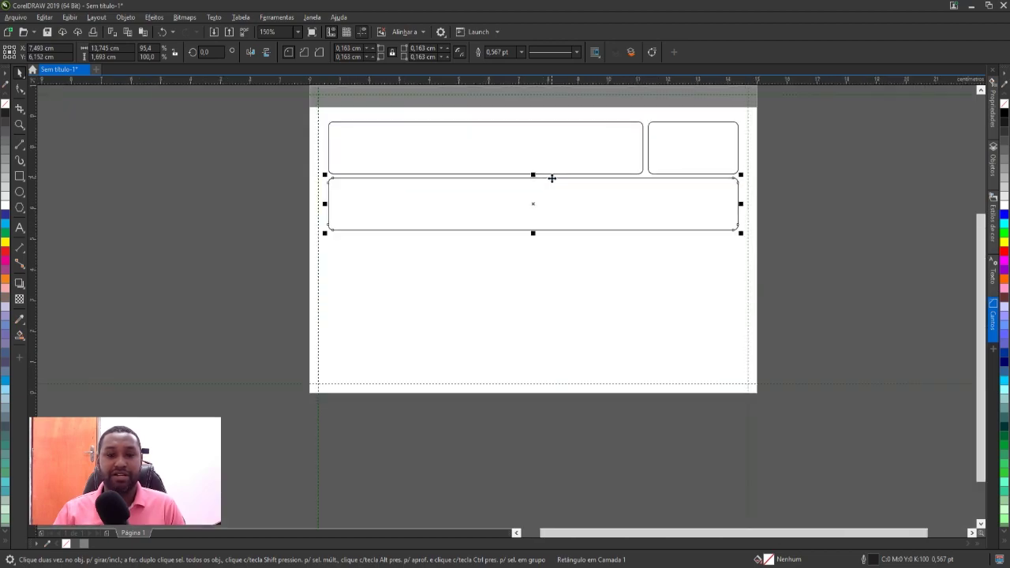
drag(532, 175, 543, 342)
scroll(534, 229, up, 2)
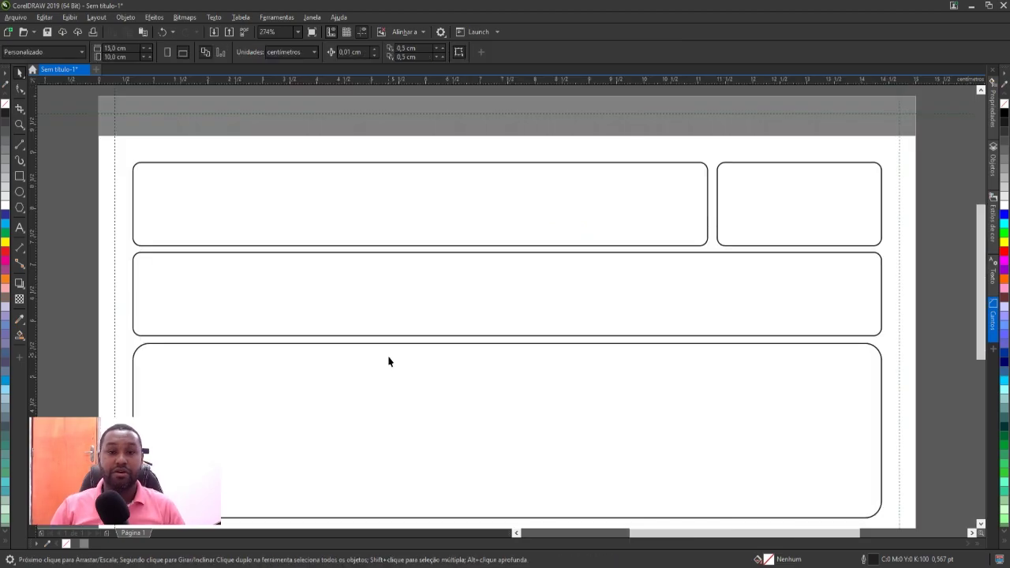
scroll(386, 360, down, 2)
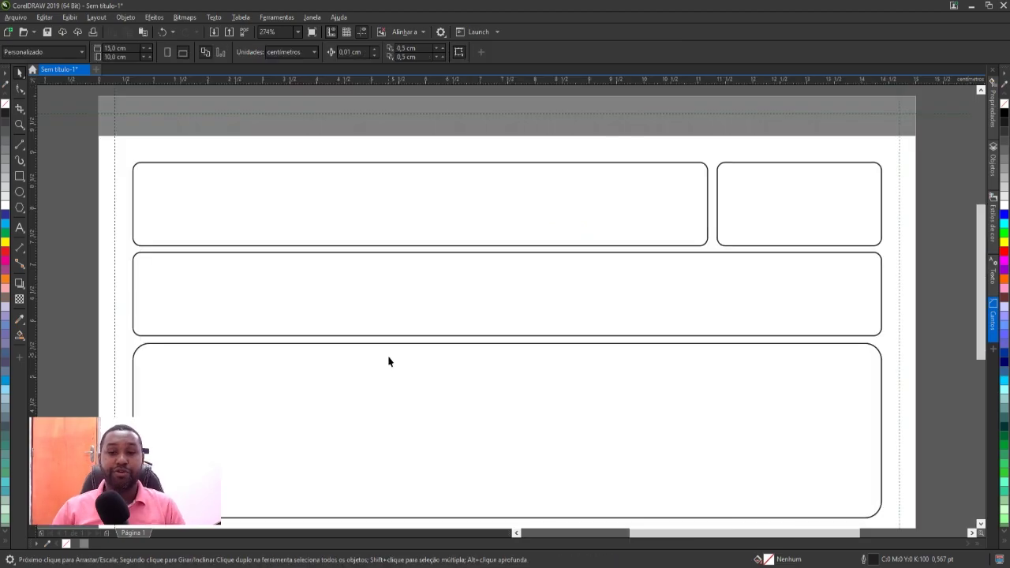
Step: Draw a 14,408 cm horizontal line across the tall box, just below its top edge
click(19, 147)
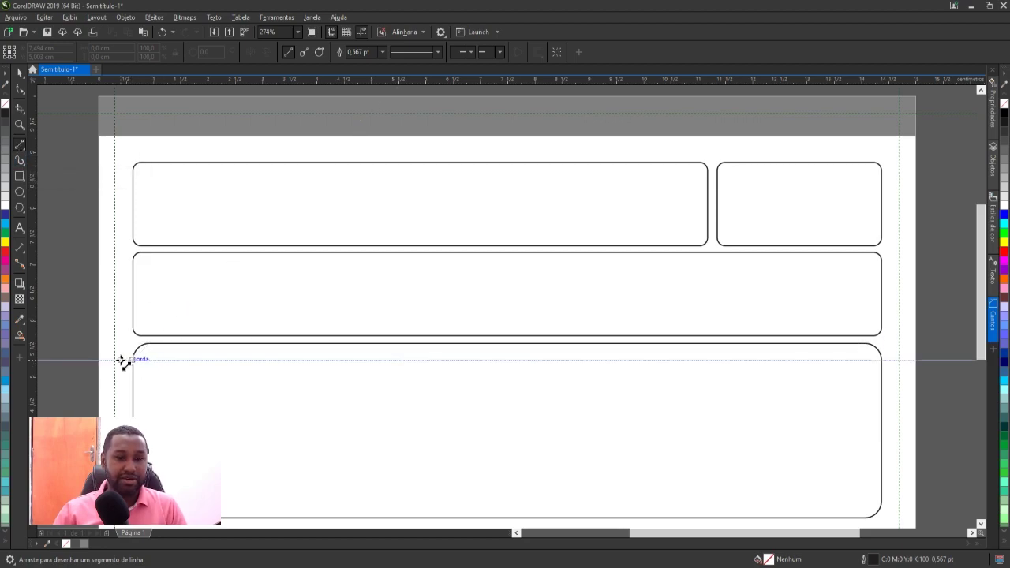
drag(122, 360, 908, 361)
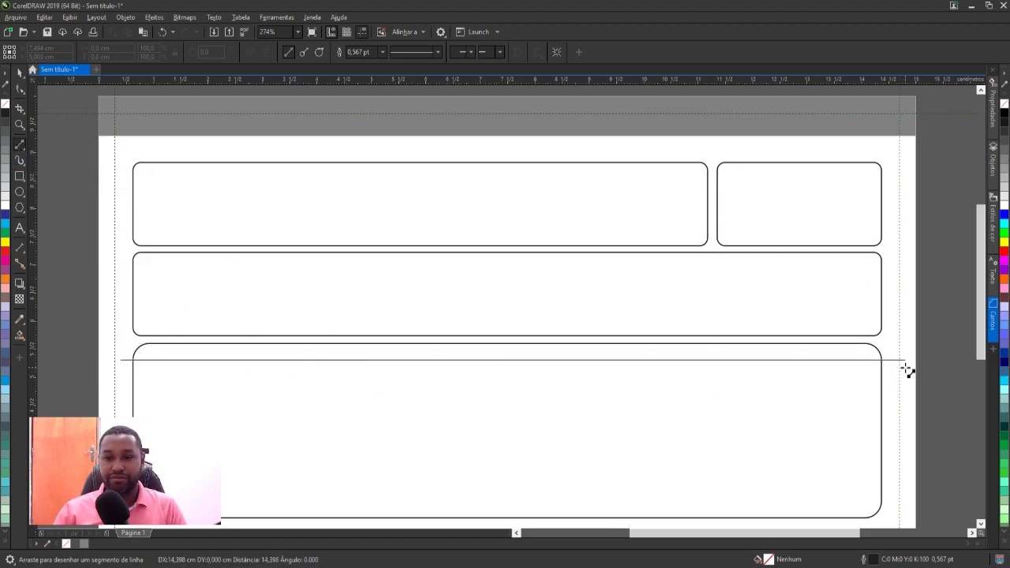
key(space)
scroll(512, 360, up, 2)
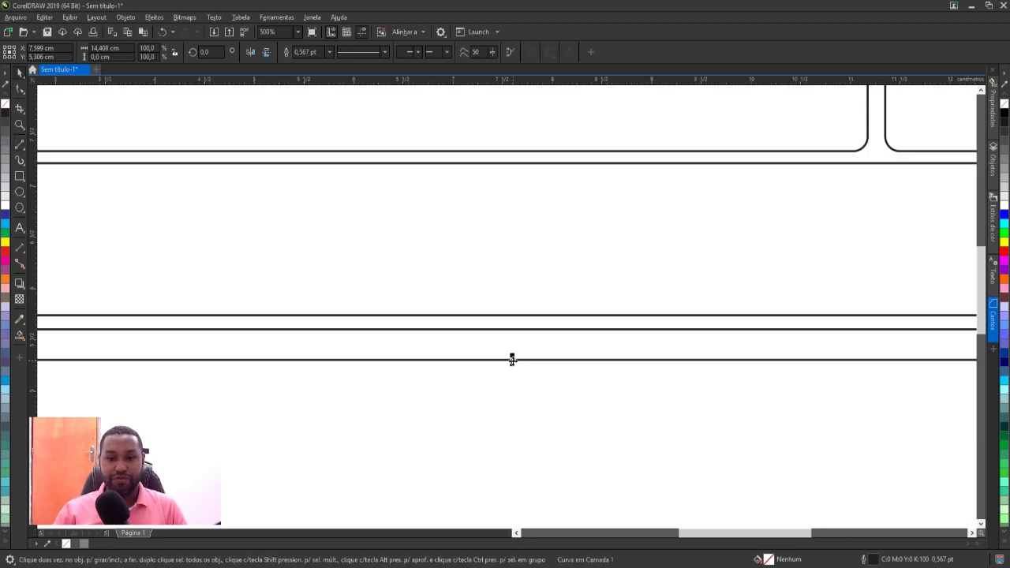
drag(513, 368, 512, 379)
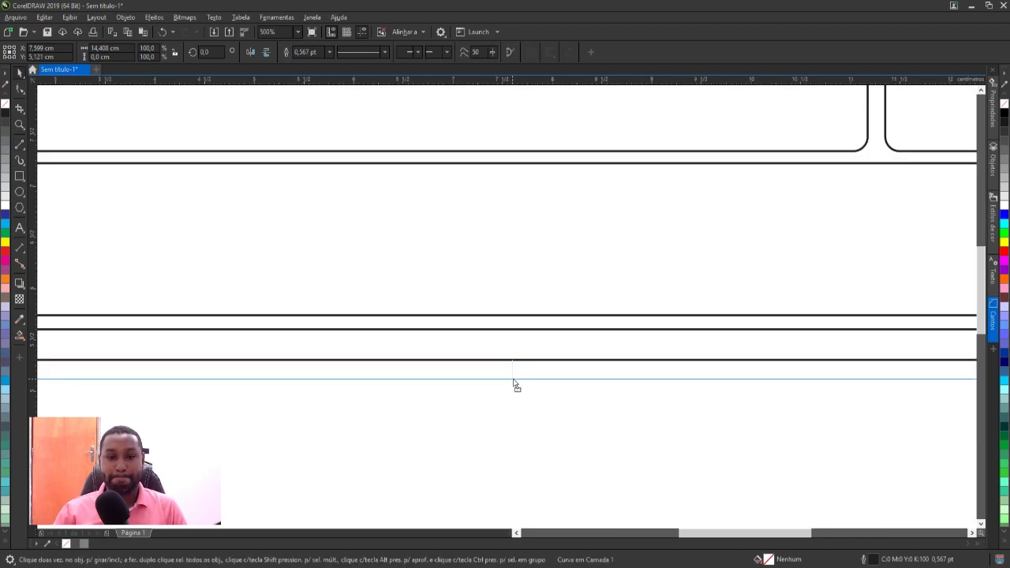
scroll(514, 367, down, 4)
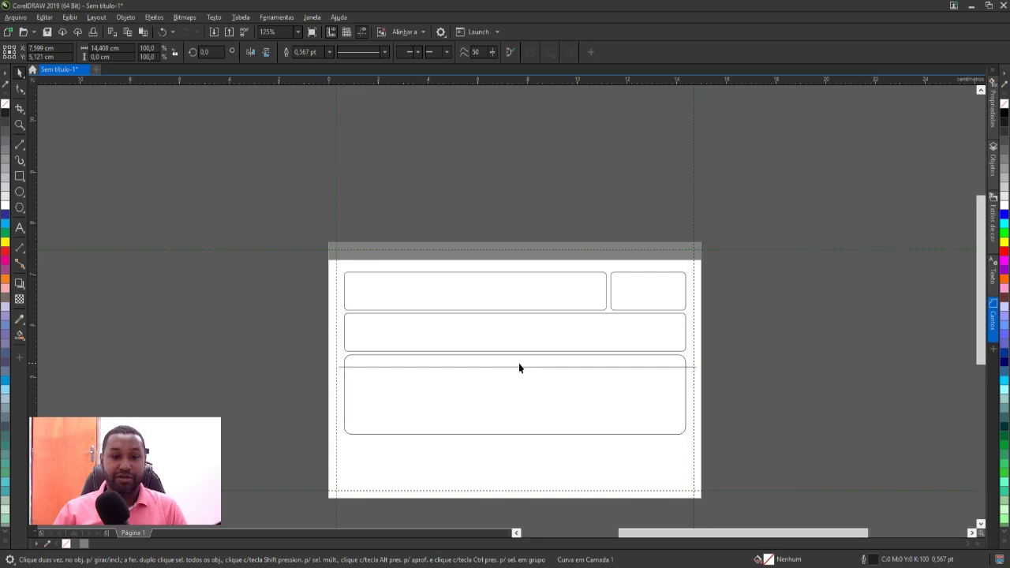
scroll(519, 363, up, 2)
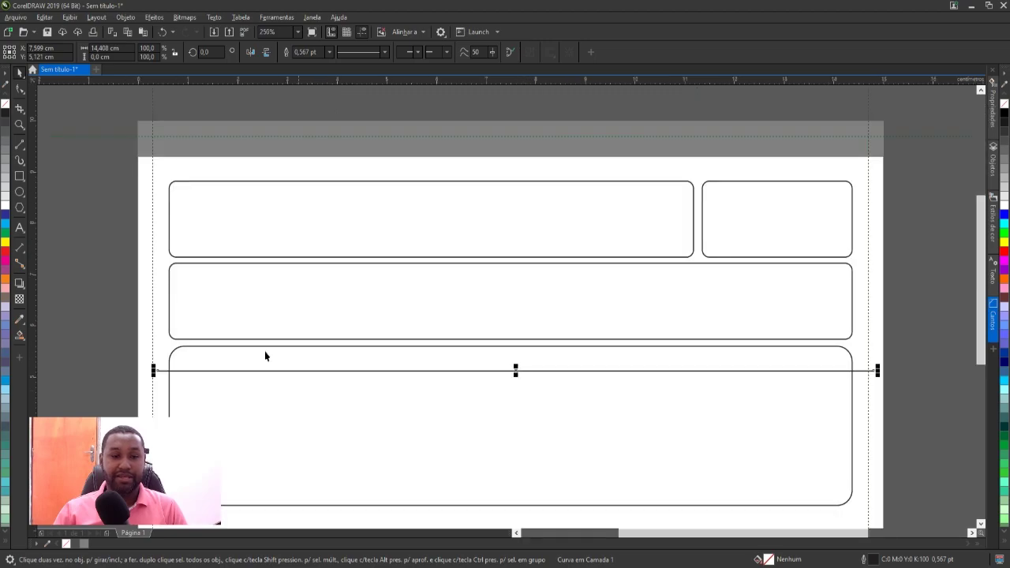
Step: Smart-fill the band between the box top and the line, and trim the left line stub
click(21, 339)
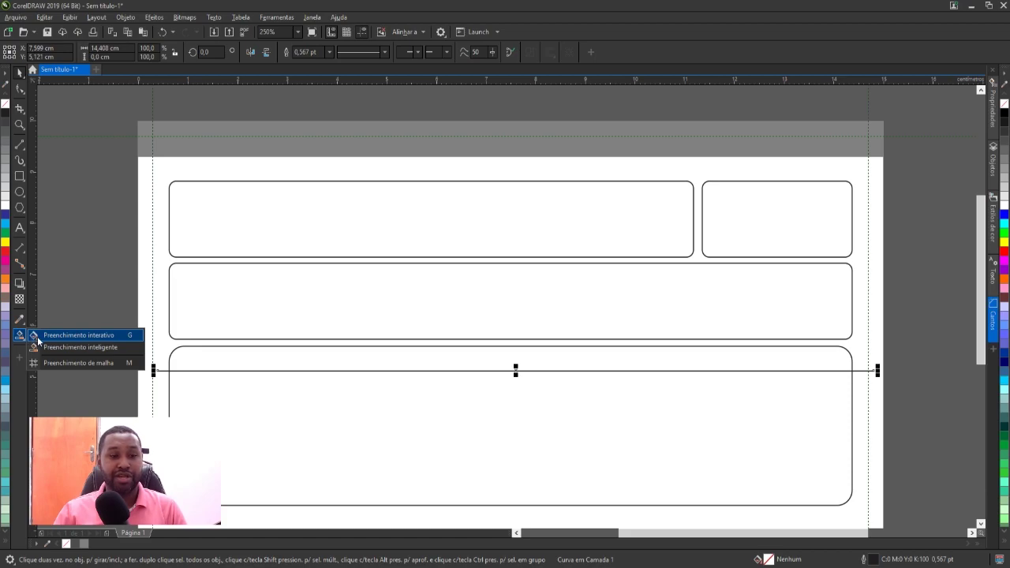
click(46, 349)
click(184, 362)
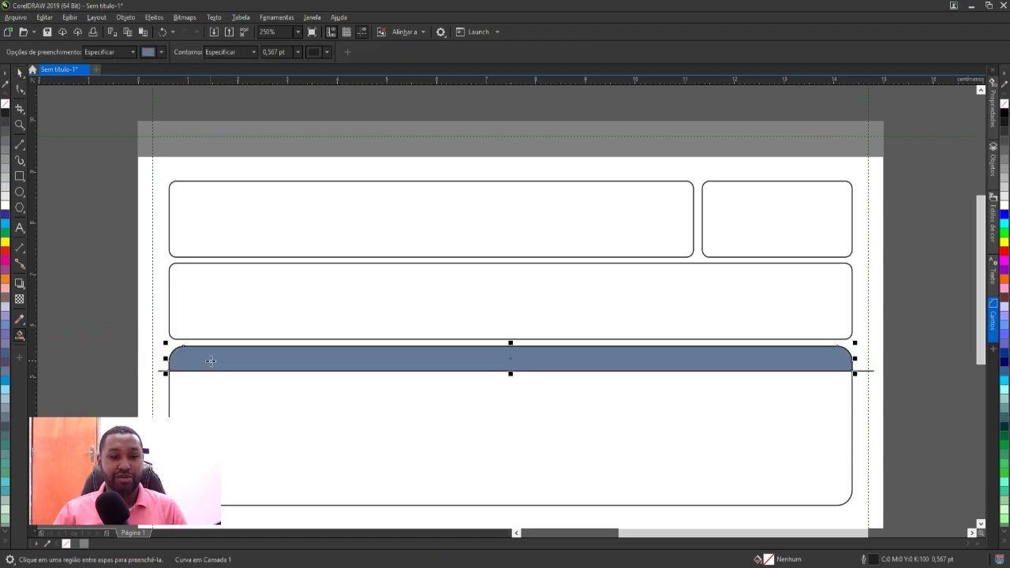
key(space)
click(153, 379)
scroll(158, 373, up, 3)
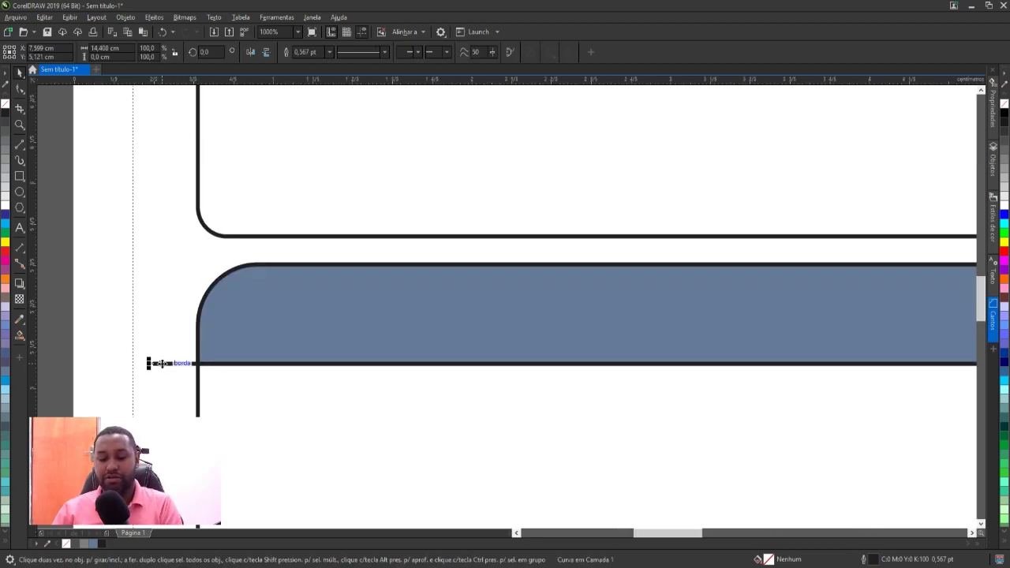
click(158, 363)
scroll(220, 348, down, 1)
Step: Give the band a 50% grey fill with no outline
click(252, 331)
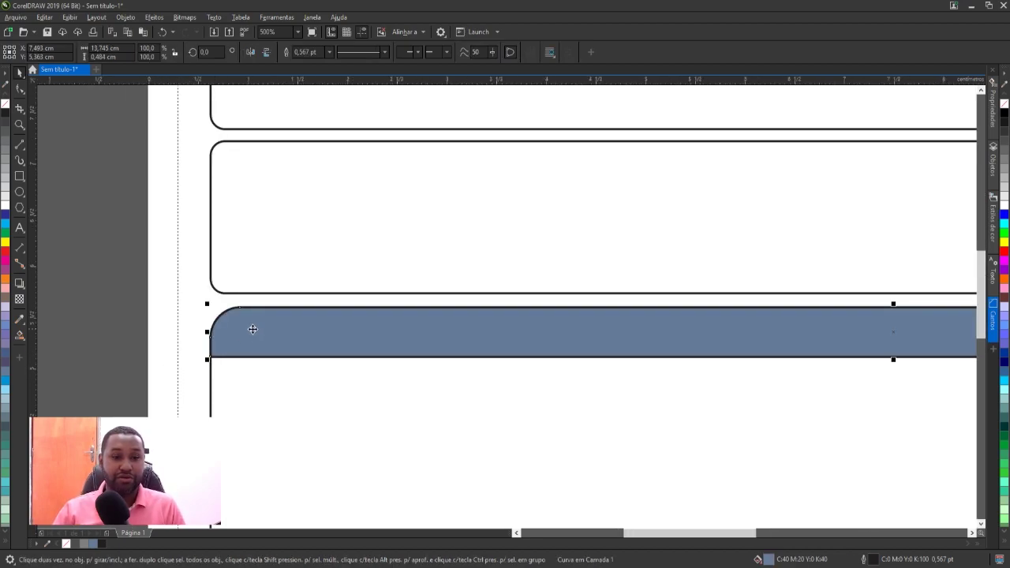
click(84, 544)
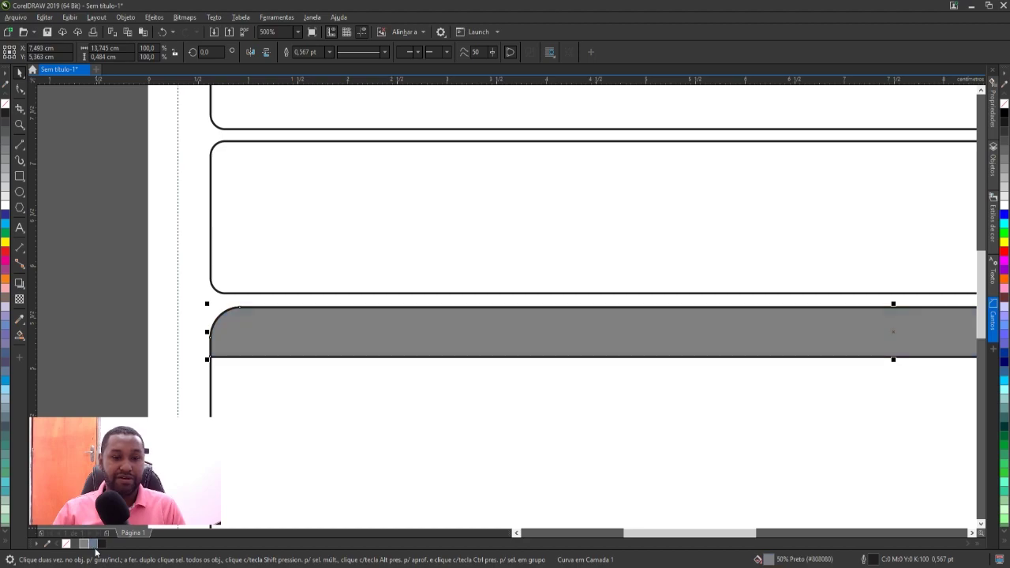
right_click(67, 543)
scroll(316, 318, down, 2)
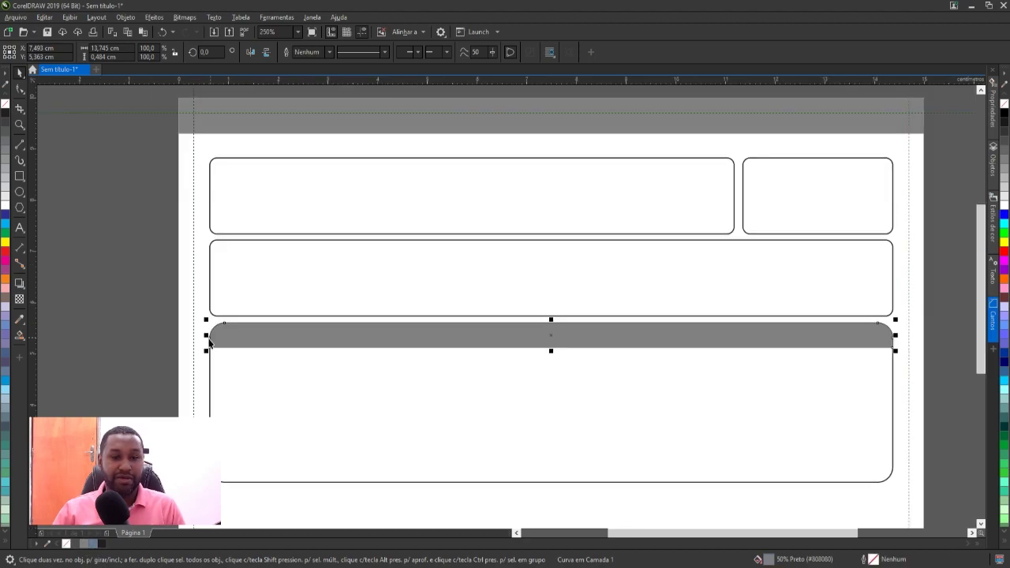
scroll(315, 319, up, 2)
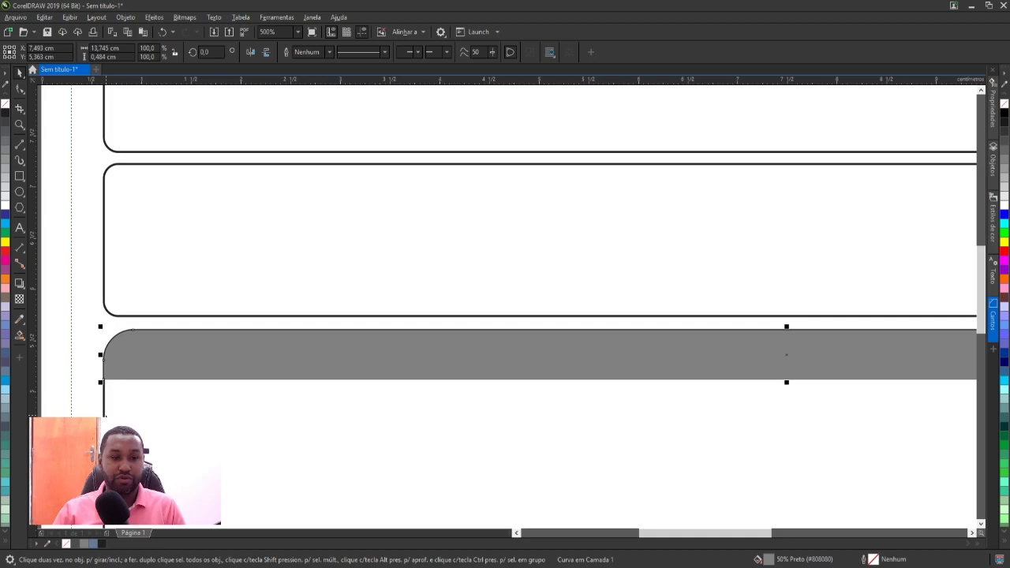
Step: Bring the tall rounded box to the front so its outline covers the band
key(Tab)
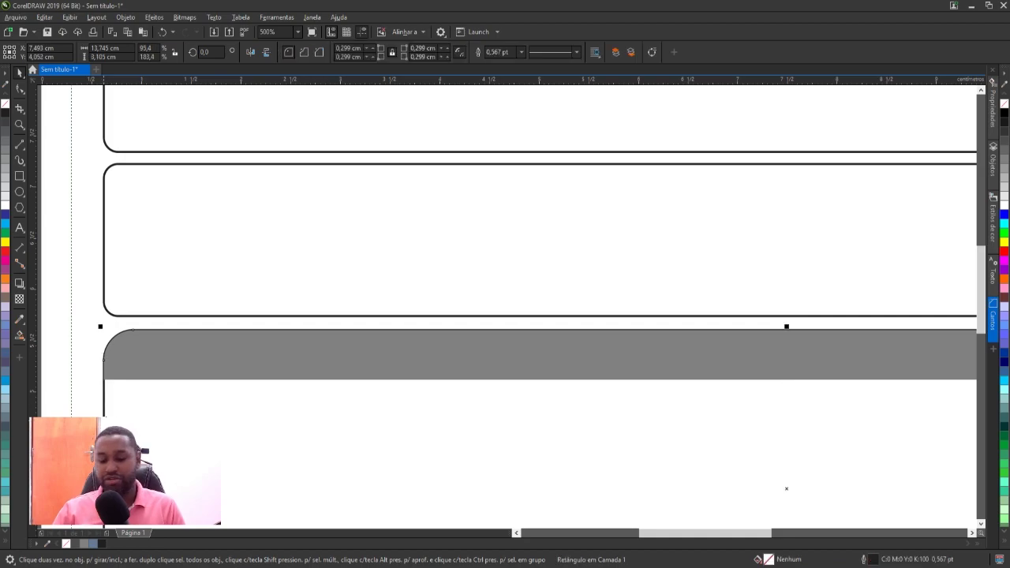
key(shift+Page_Up)
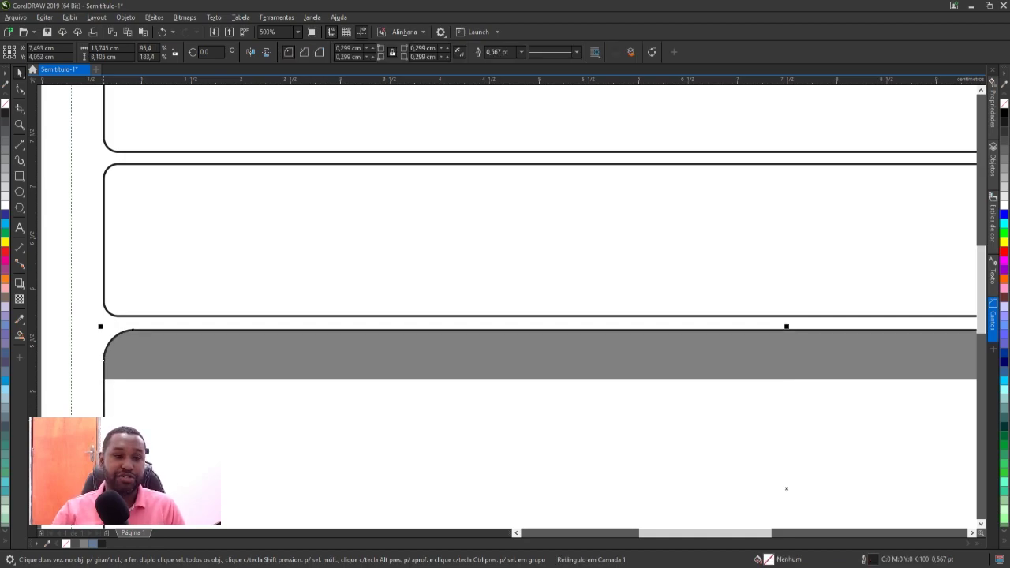
scroll(173, 351, down, 1)
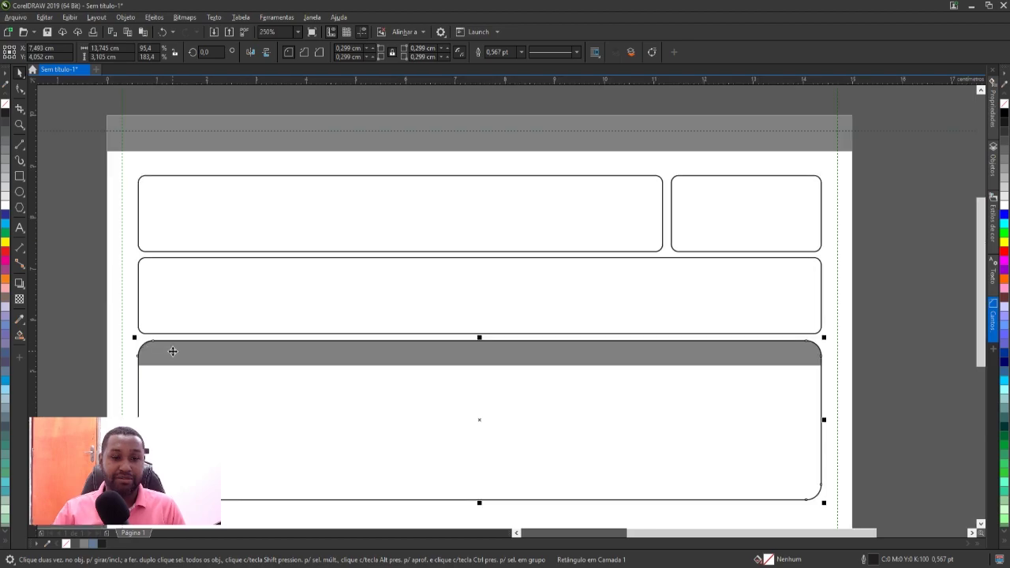
scroll(493, 294, down, 1)
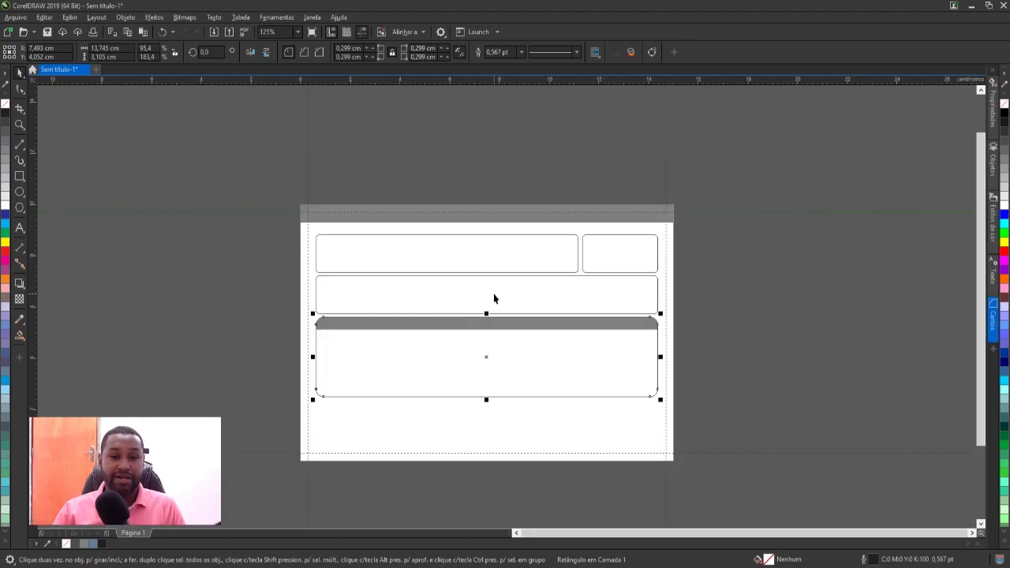
scroll(394, 342, up, 1)
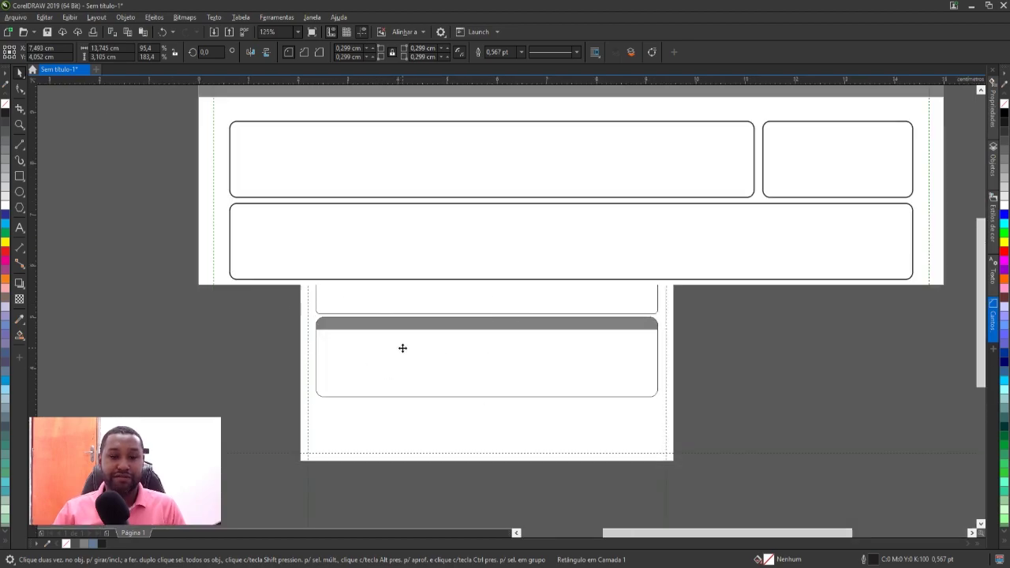
Step: Draw two vertical dividers near the box's left edge and copy the pair to the right side
click(20, 145)
drag(275, 311, 276, 447)
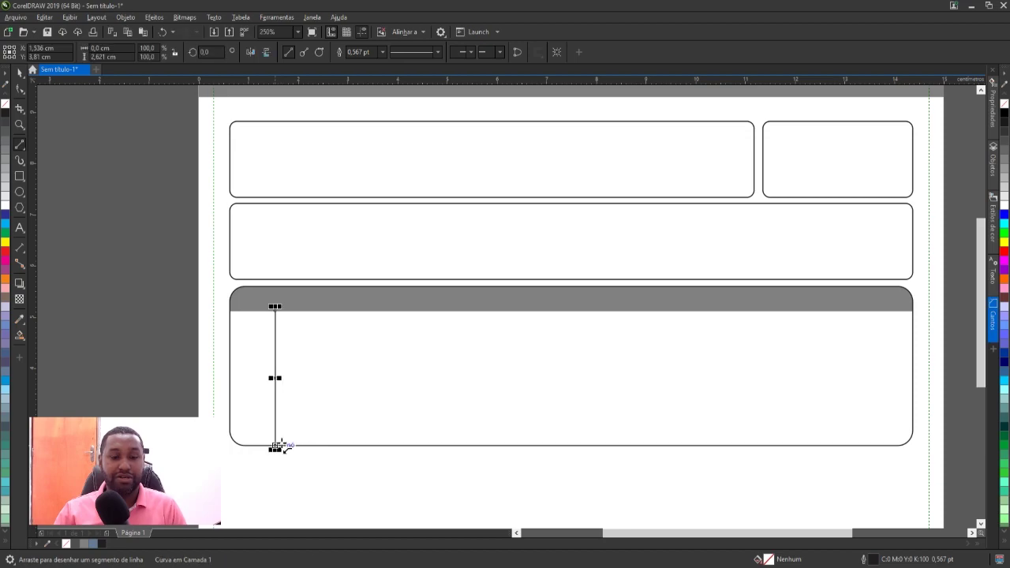
key(space)
drag(275, 377, 320, 388)
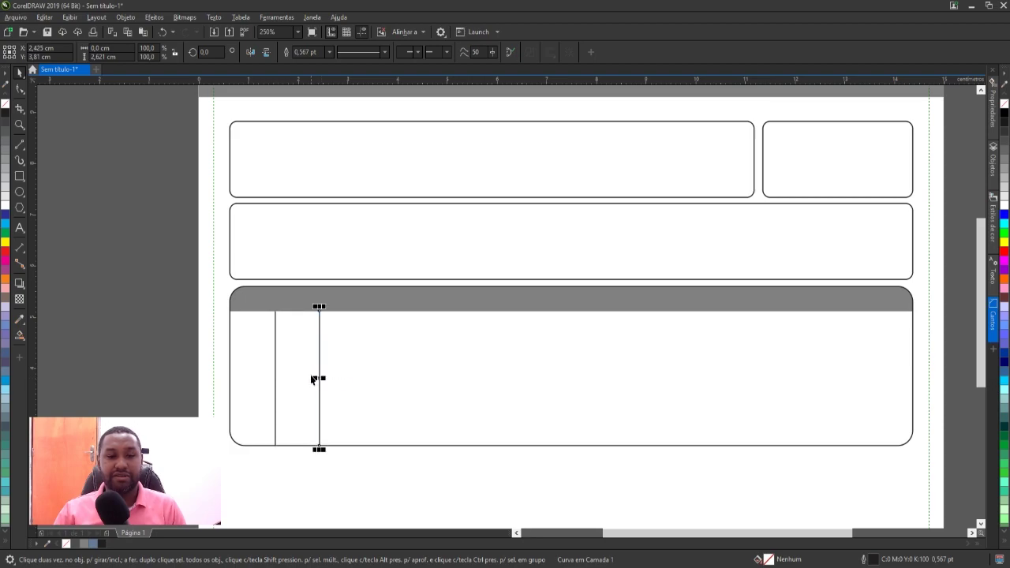
shift+click(276, 360)
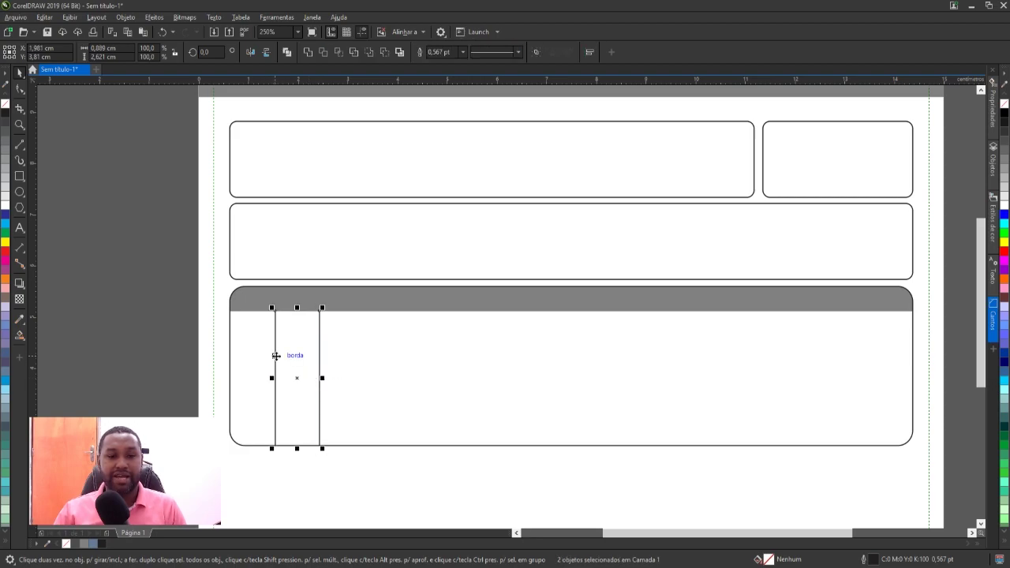
drag(298, 380, 866, 399)
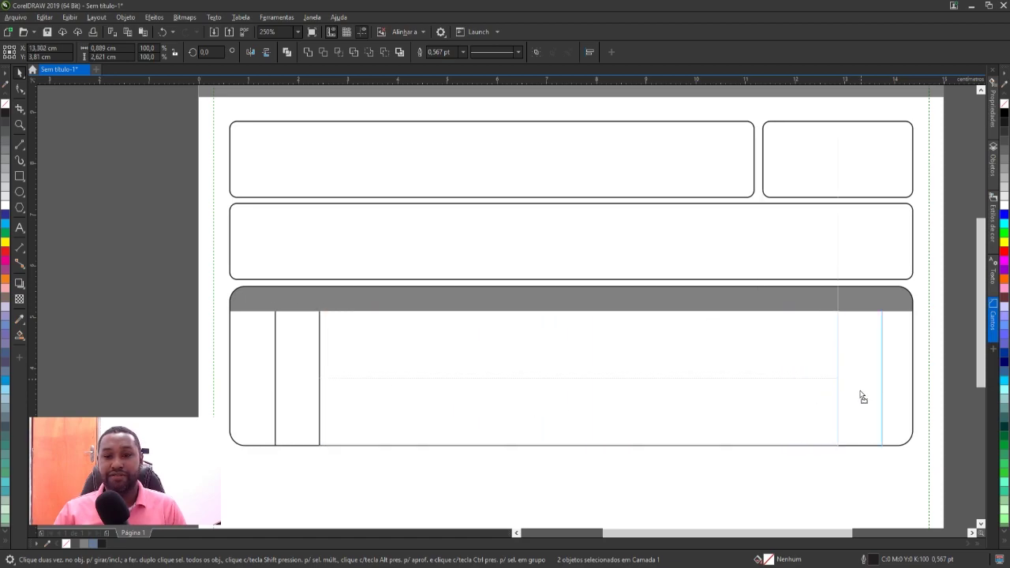
drag(859, 392, 858, 394)
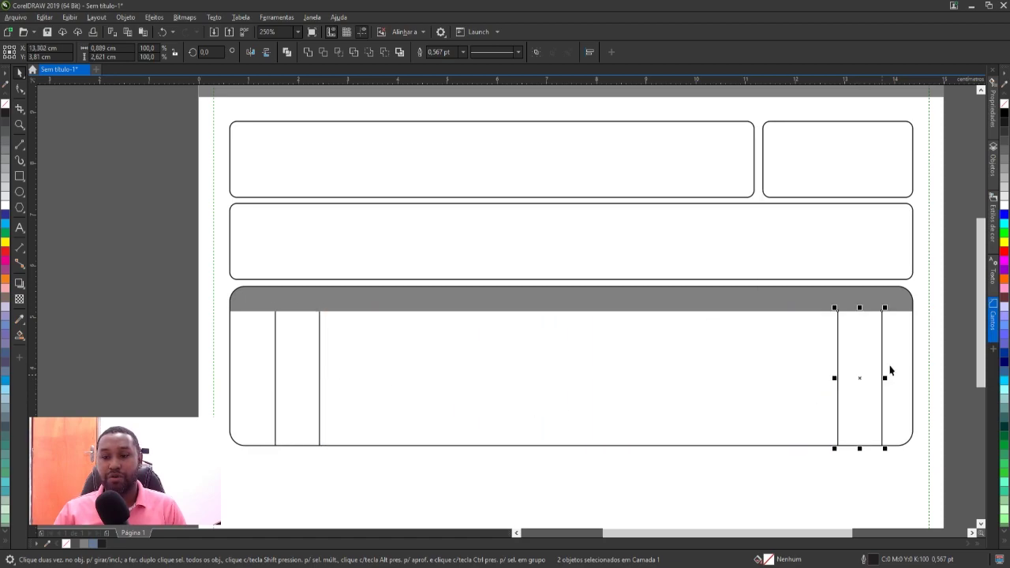
Step: Adjust the spacing of the two right-side dividers
click(939, 324)
scroll(891, 319, up, 2)
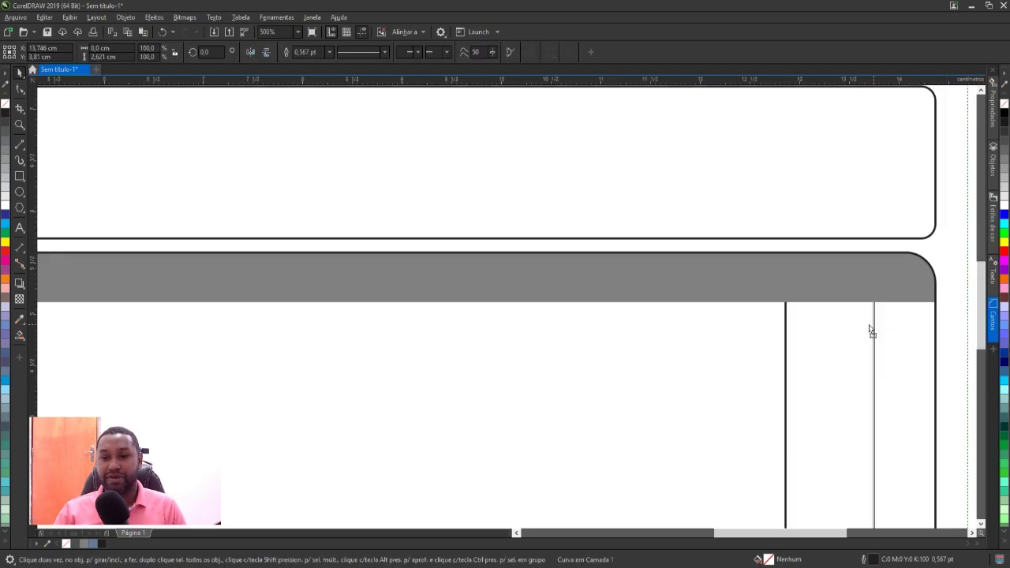
drag(873, 330, 863, 331)
scroll(815, 316, down, 2)
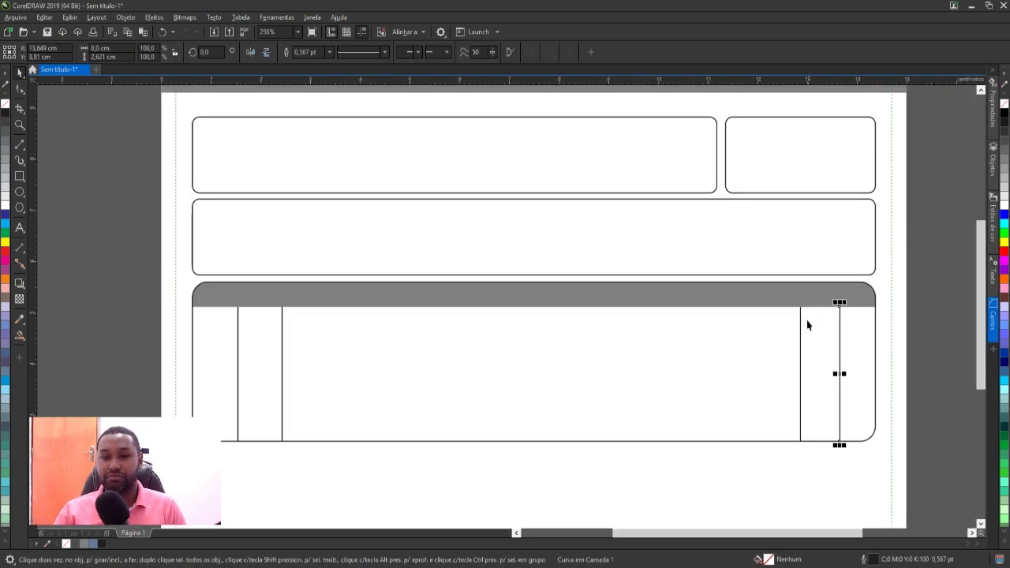
drag(800, 319, 776, 325)
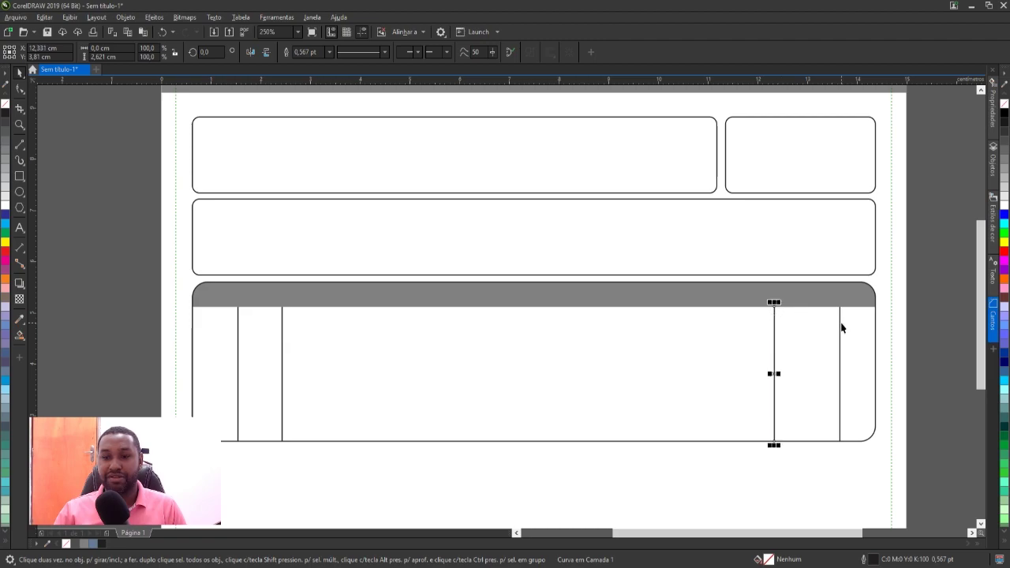
drag(840, 330, 832, 325)
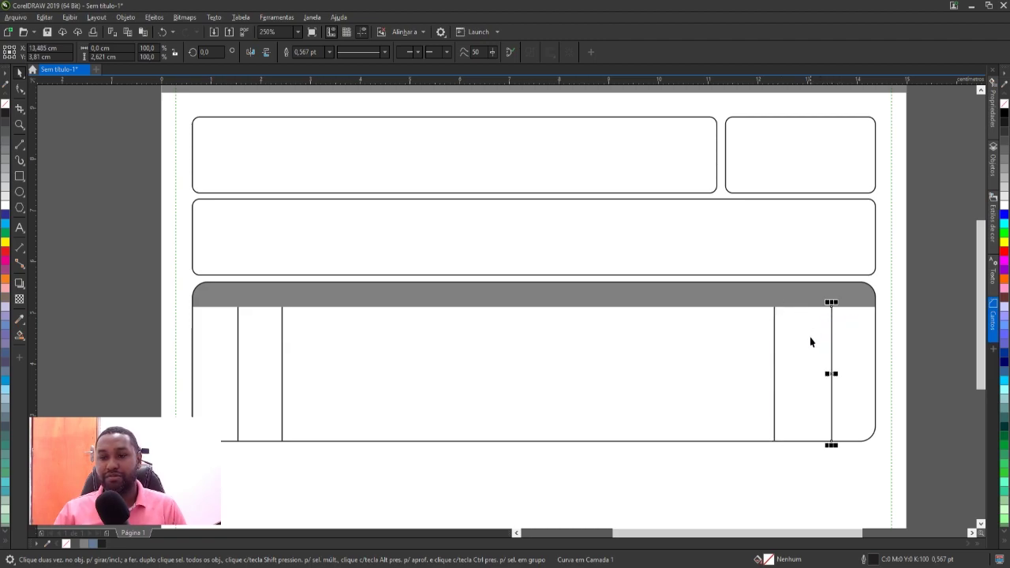
drag(774, 338, 781, 338)
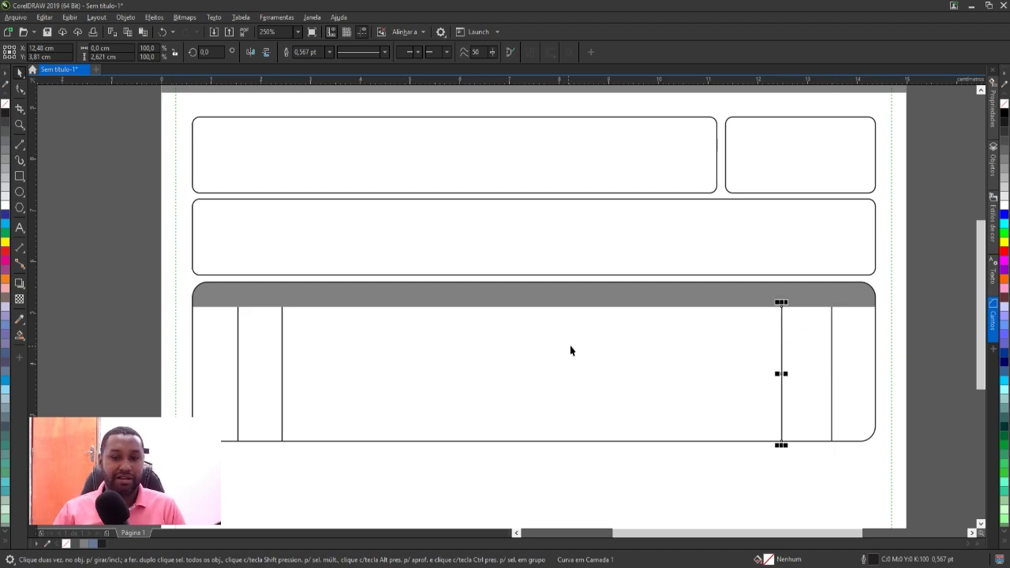
click(136, 244)
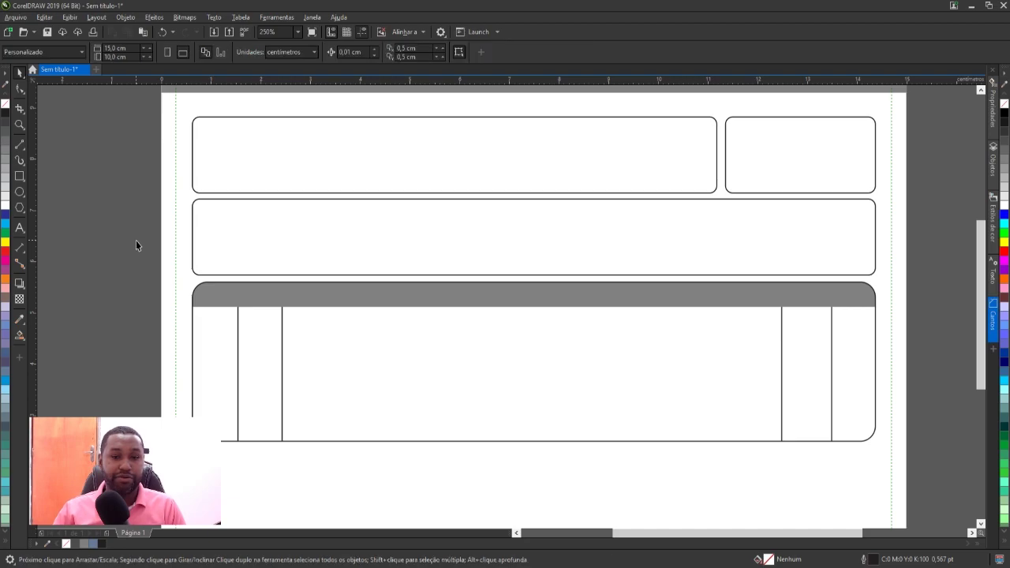
Step: Recolour the lower box's grey top band to solid black
click(219, 290)
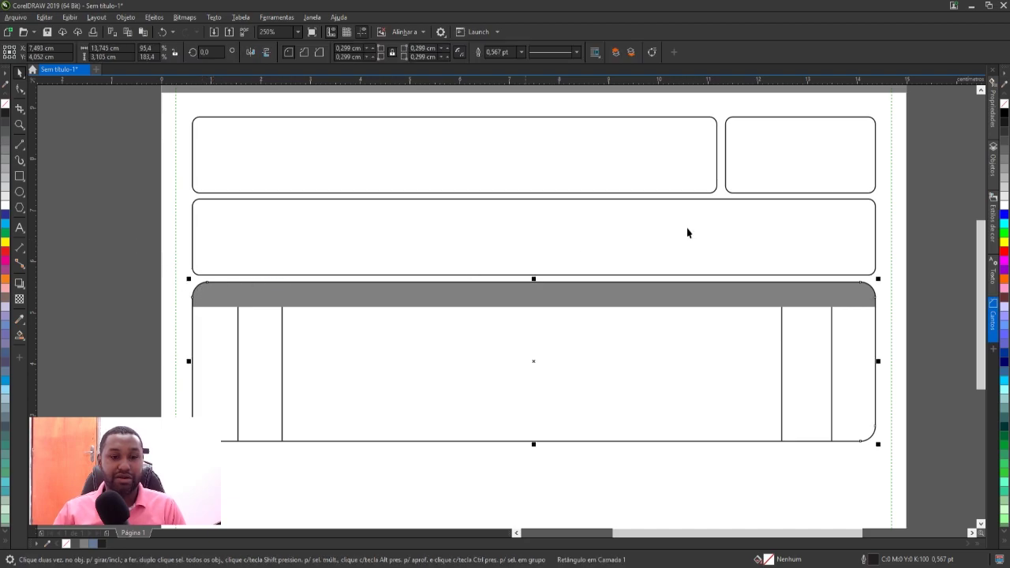
drag(930, 229, 184, 308)
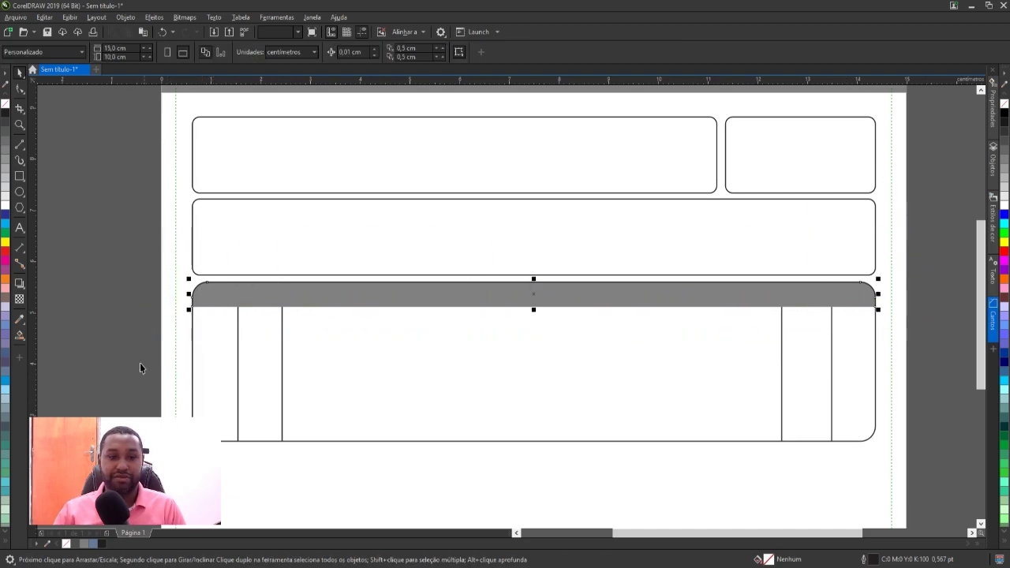
click(102, 544)
click(20, 228)
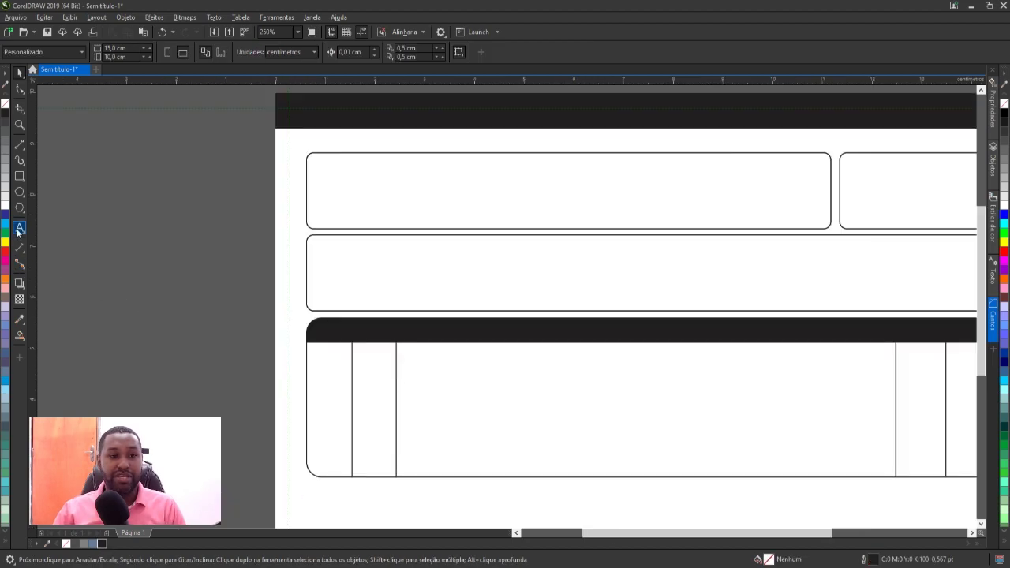
click(95, 310)
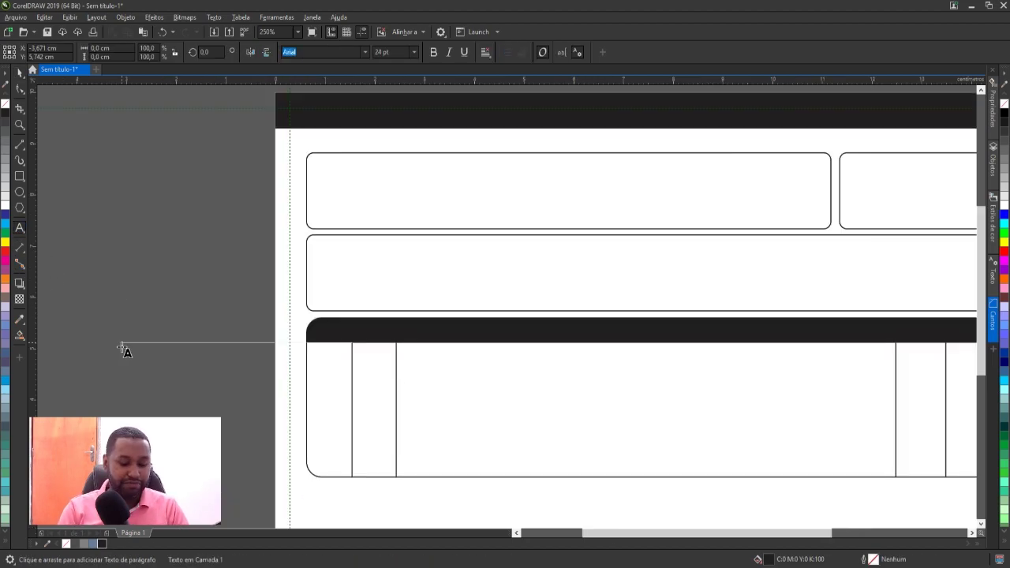
Step: Type the label 'UNI.' and place it at the left end of the black header bar
text(UNI.)
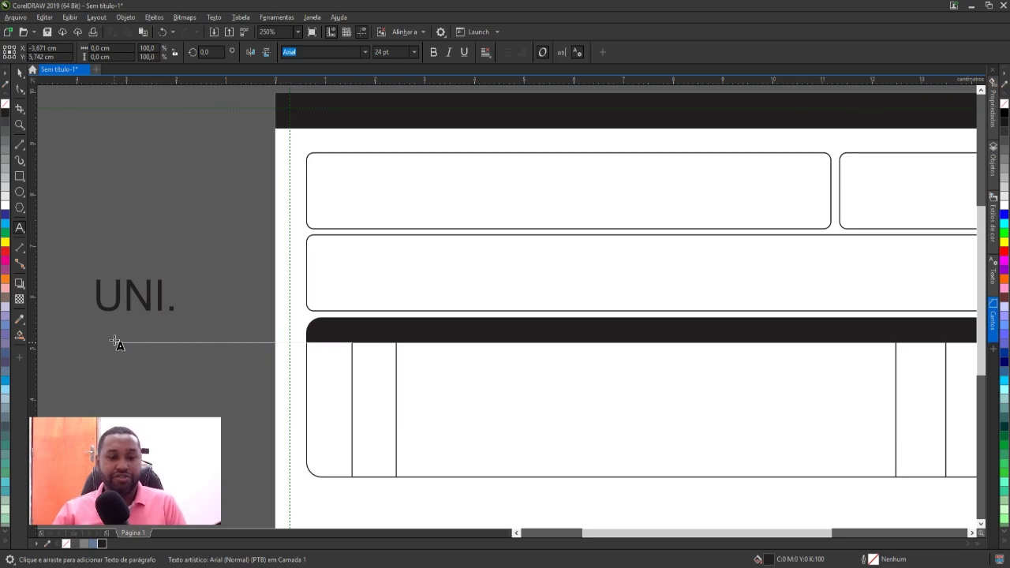
click(20, 72)
click(134, 293)
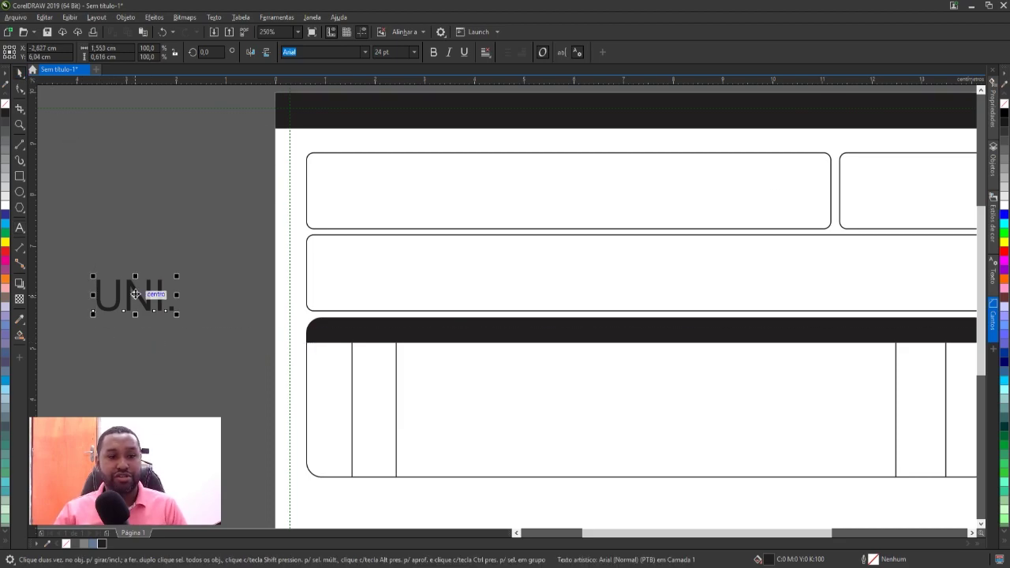
drag(165, 303, 284, 325)
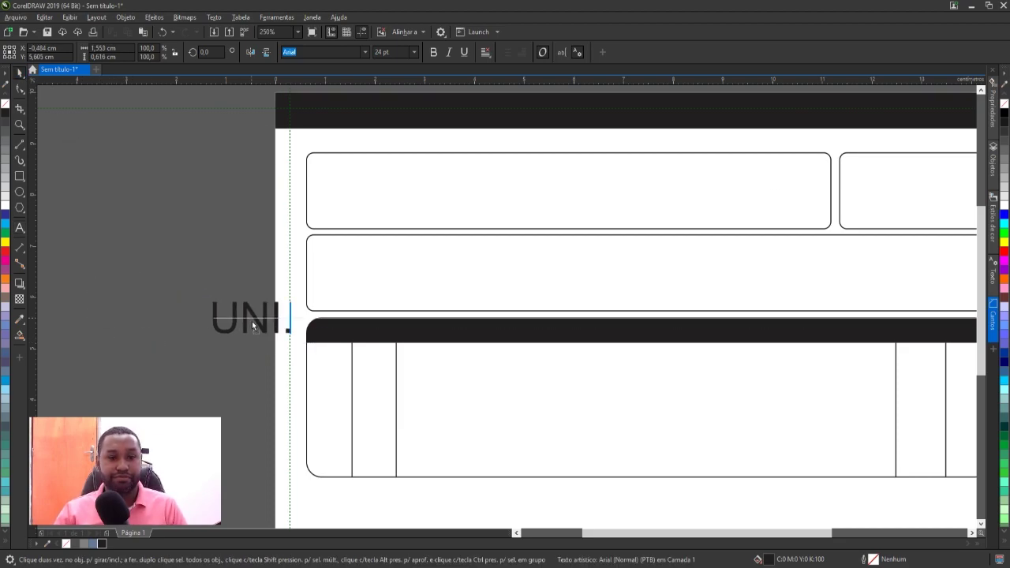
click(209, 307)
drag(212, 307, 248, 314)
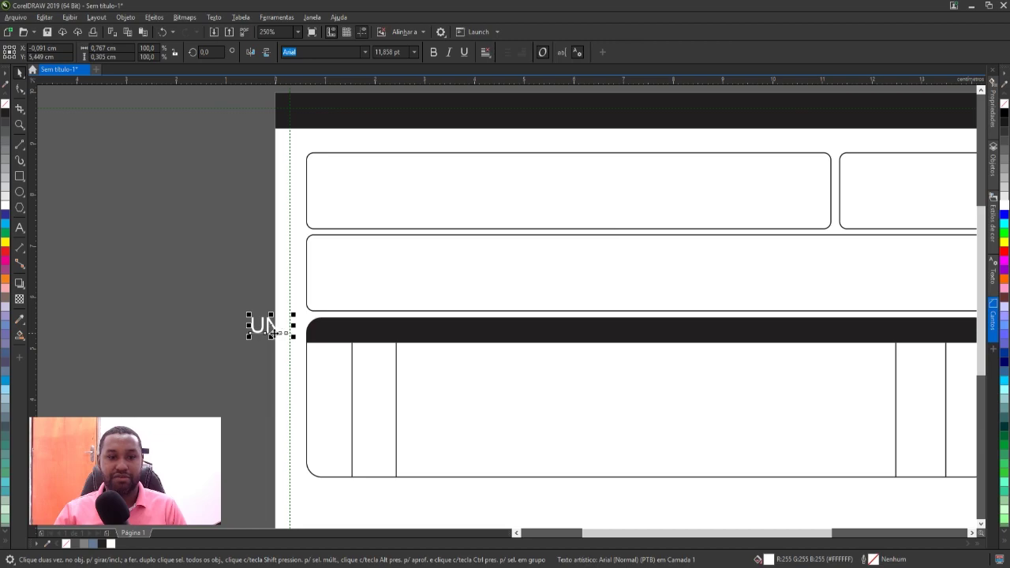
drag(262, 326, 323, 333)
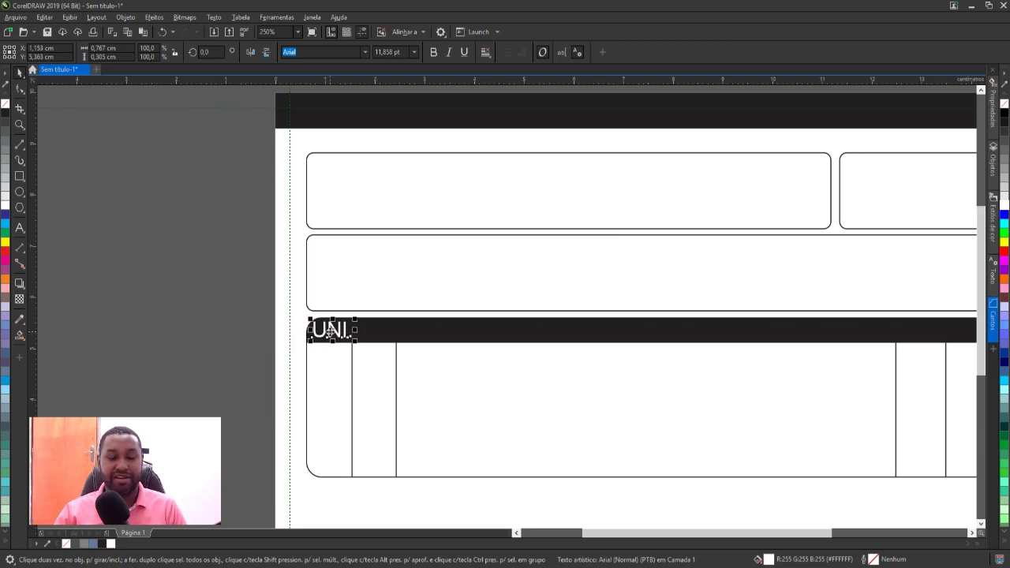
scroll(329, 334, up, 3)
scroll(327, 335, up, 2)
Step: Shrink UNI. slightly and change a copied label to 'QUAN.', aligned with UNI.'s top
drag(509, 251, 451, 248)
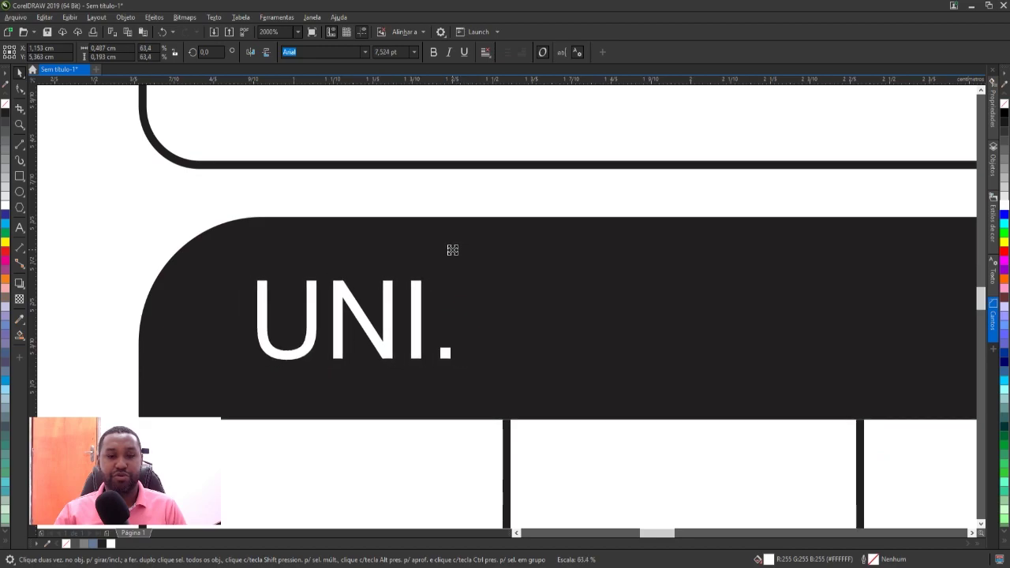
mouse_move(387, 293)
mouse_down()
mouse_move(376, 314)
mouse_move(360, 316)
mouse_move(491, 321)
mouse_up()
scroll(314, 315, down, 1)
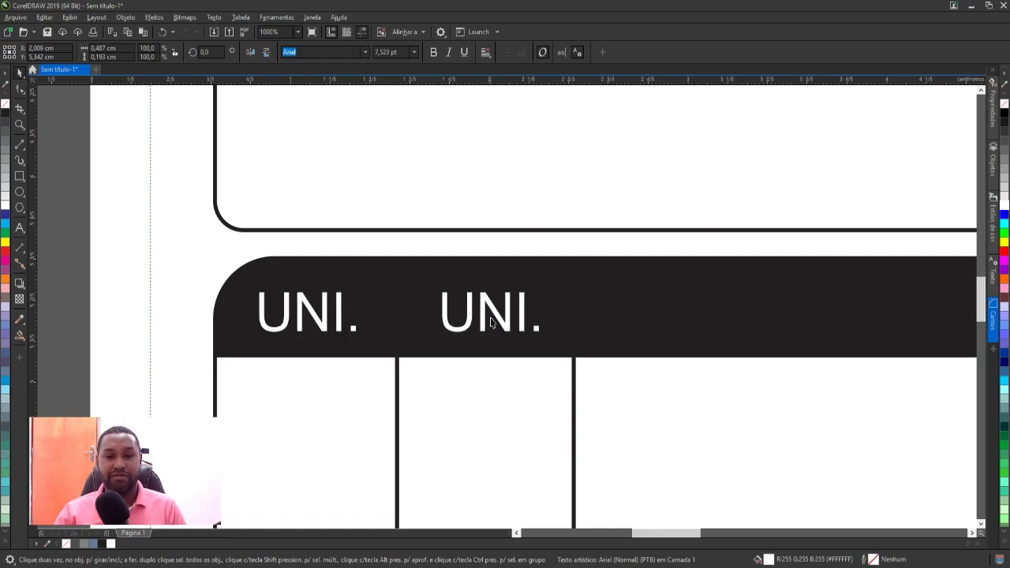
double_click(495, 309)
key(ctrl+a)
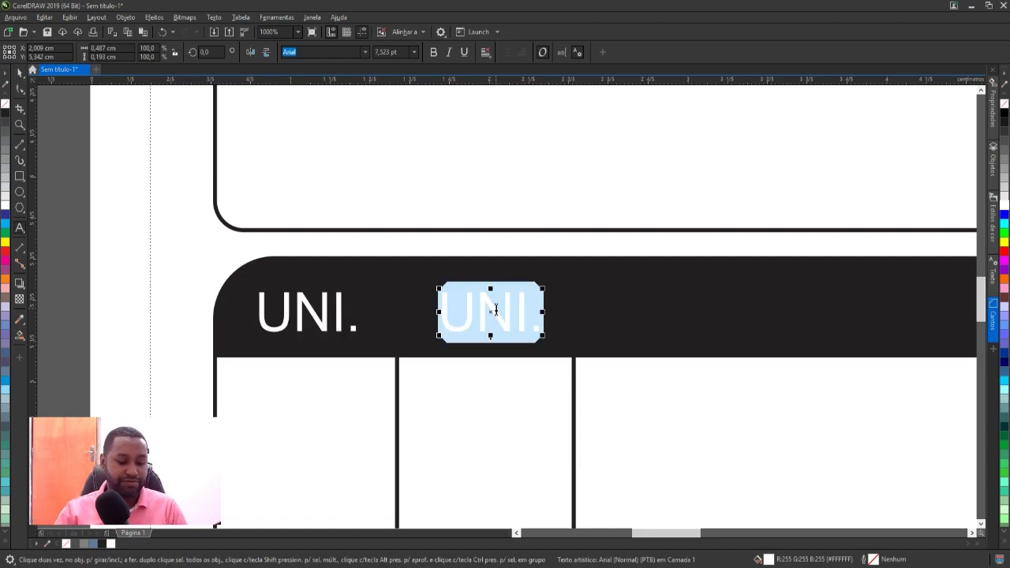
text(QUAN)
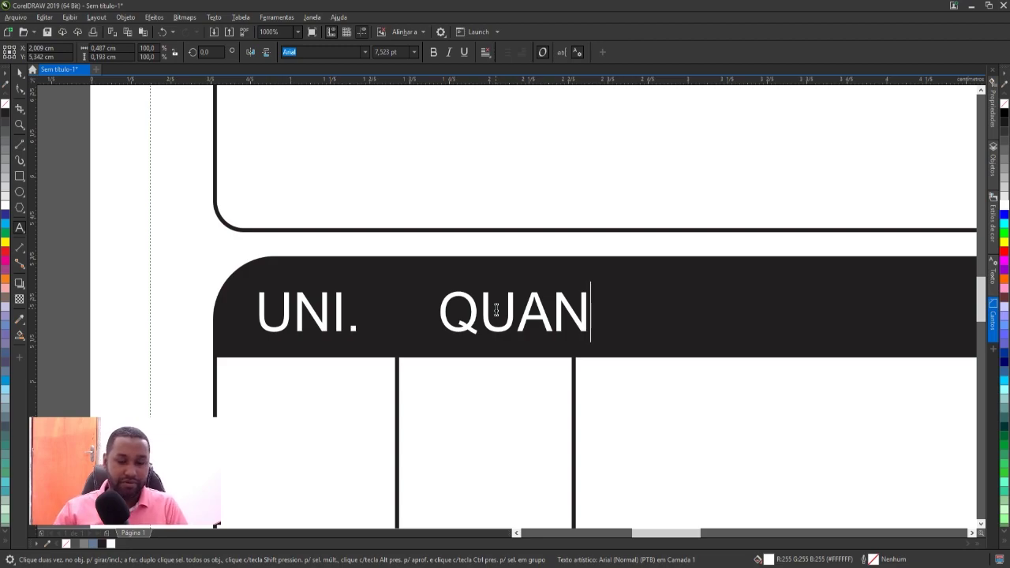
text(.)
click(21, 75)
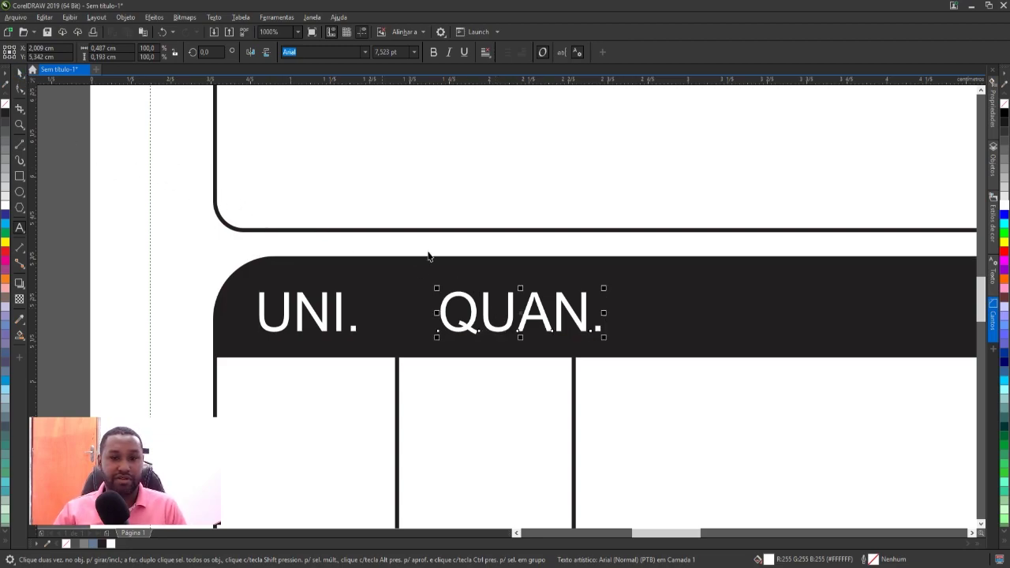
drag(535, 313, 487, 319)
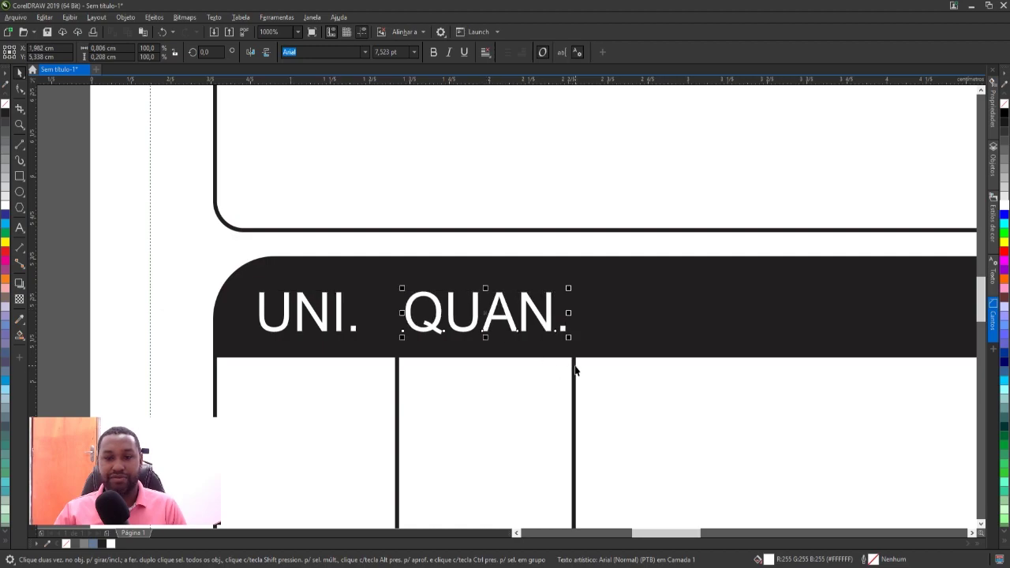
Step: Move the column divider after QUAN. right and shift QUAN. slightly right
drag(575, 370, 594, 375)
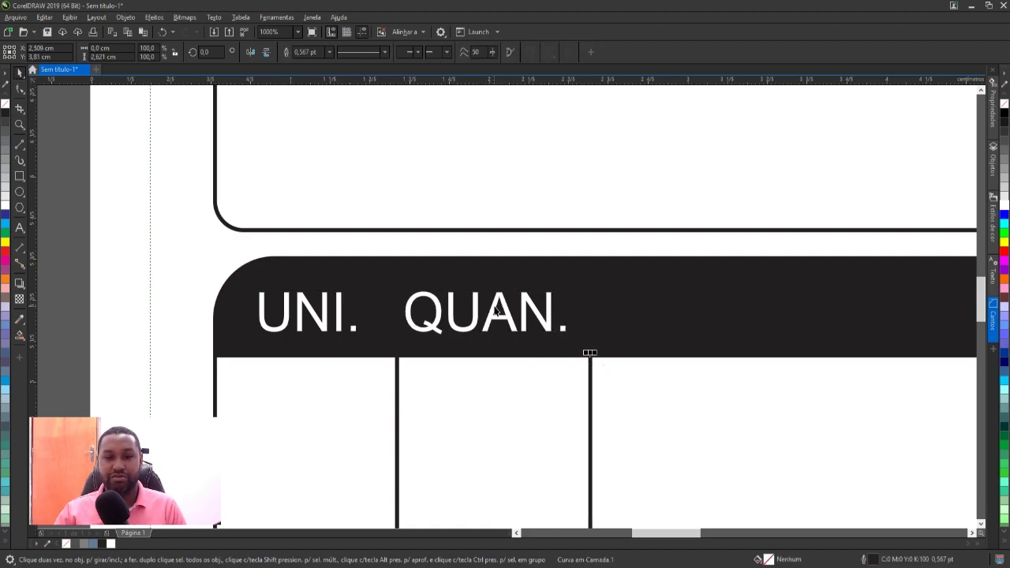
drag(490, 320, 503, 319)
scroll(367, 321, down, 2)
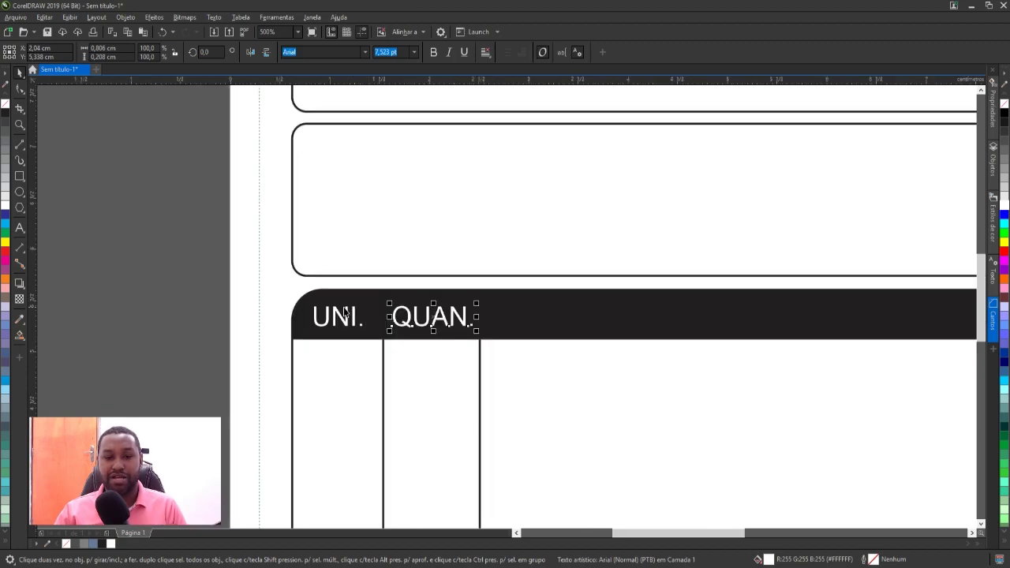
Step: Copy QUAN. into the middle column as 'DESCRIÇÃO DO PRODUTO', then select it with the header bar
scroll(347, 312, down, 4)
scroll(424, 318, up, 2)
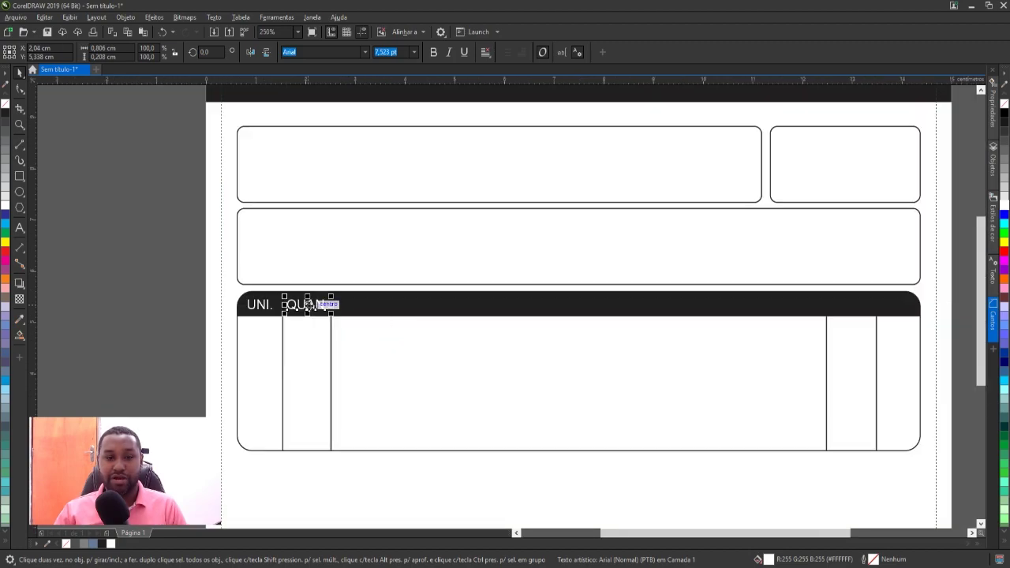
drag(312, 305, 570, 304)
double_click(570, 305)
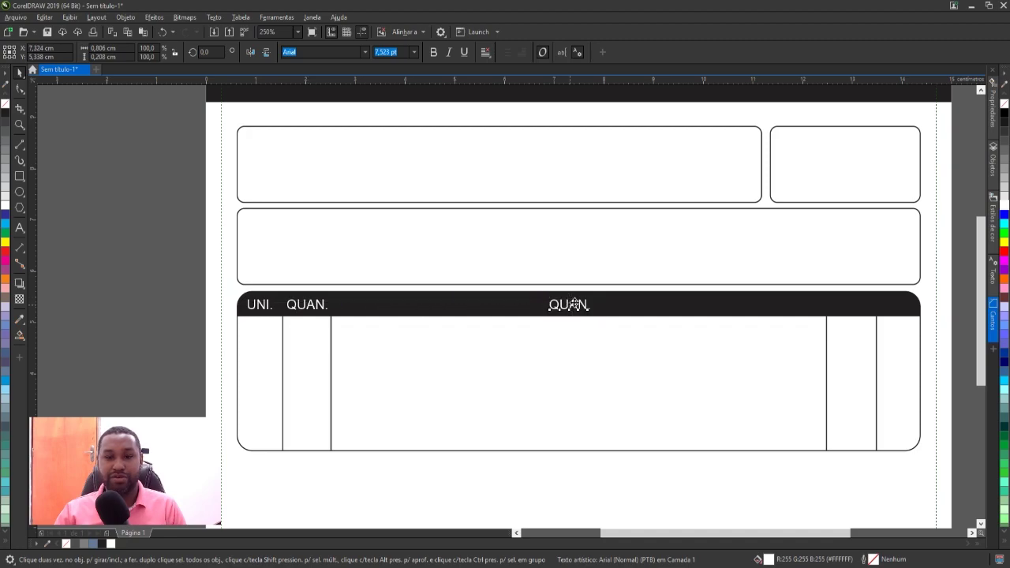
key(ctrl+a)
text(DESC)
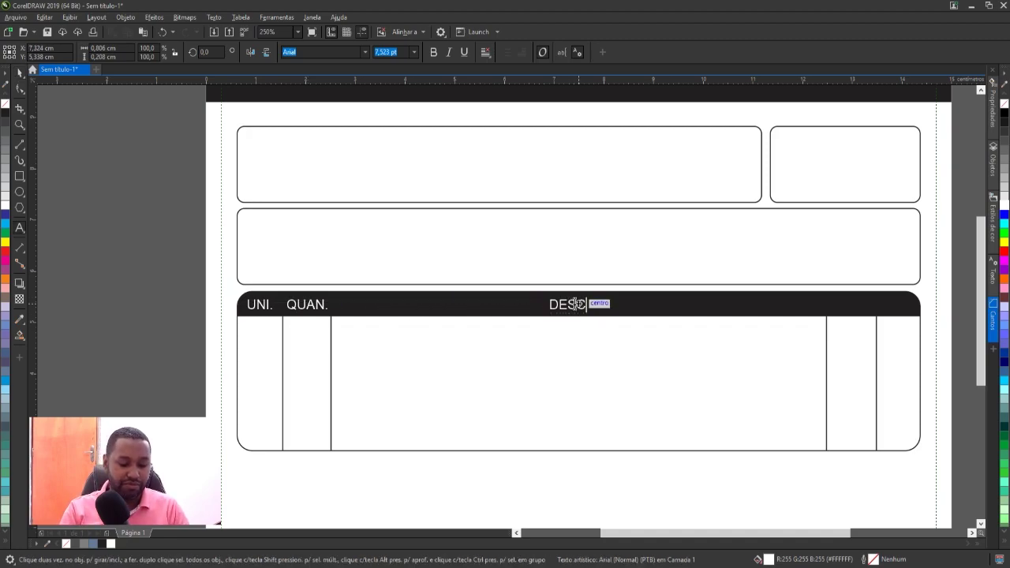
text(RIÇÃO DE )
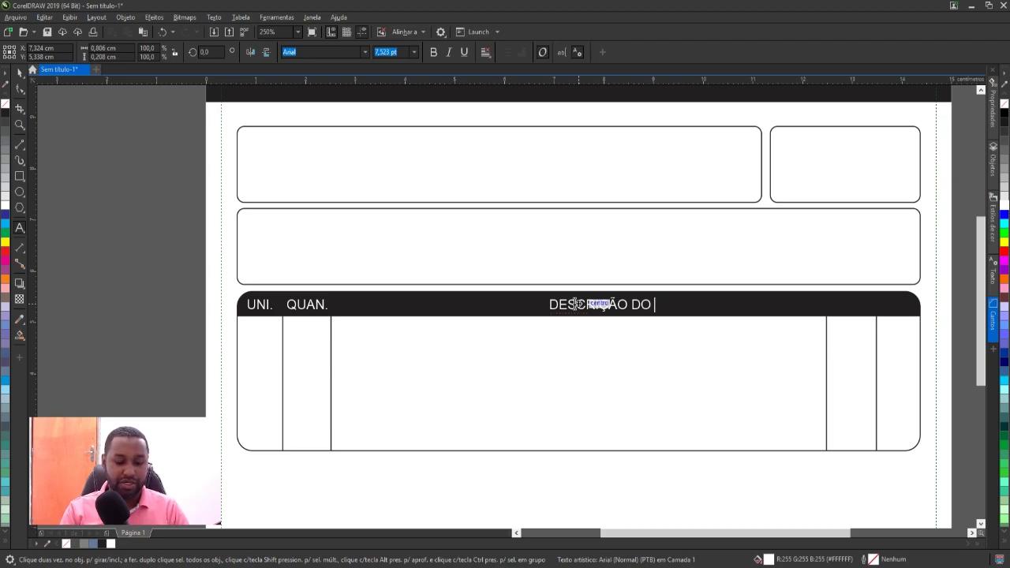
text(PRODUTO)
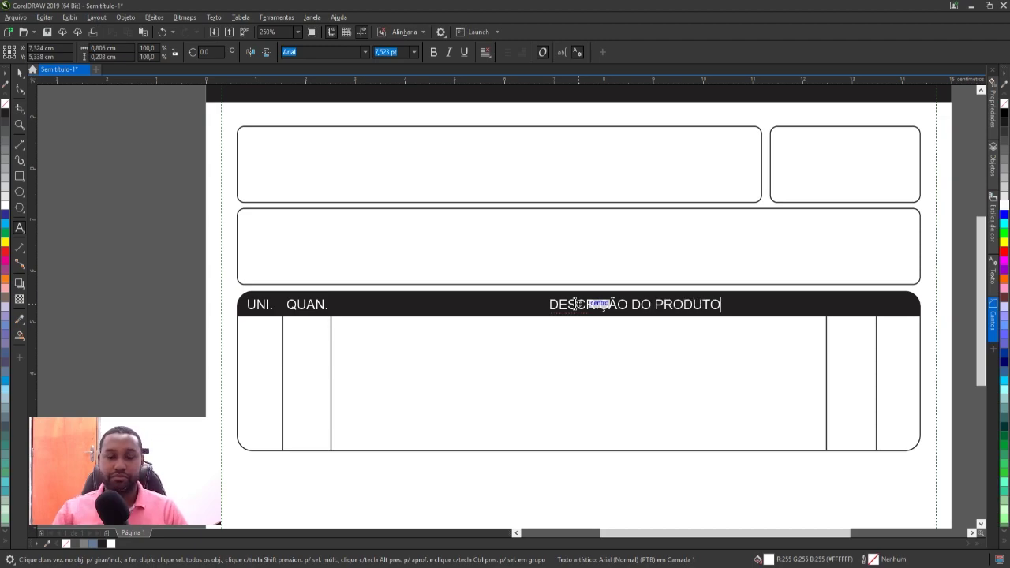
click(20, 89)
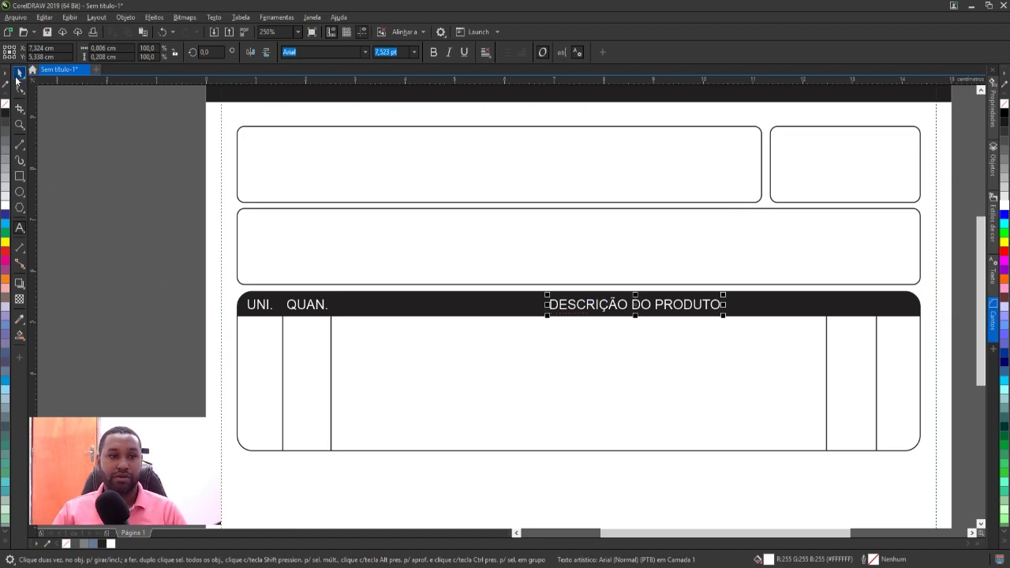
shift+click(483, 300)
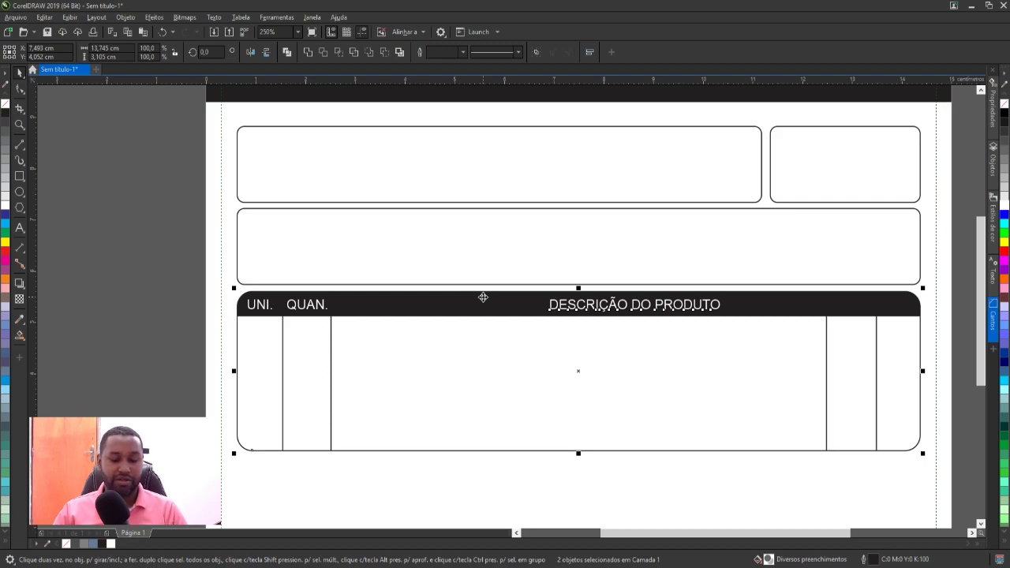
Step: Centre the description label on the bar and copy UNI. and QUAN. to the right end
key(c)
click(128, 258)
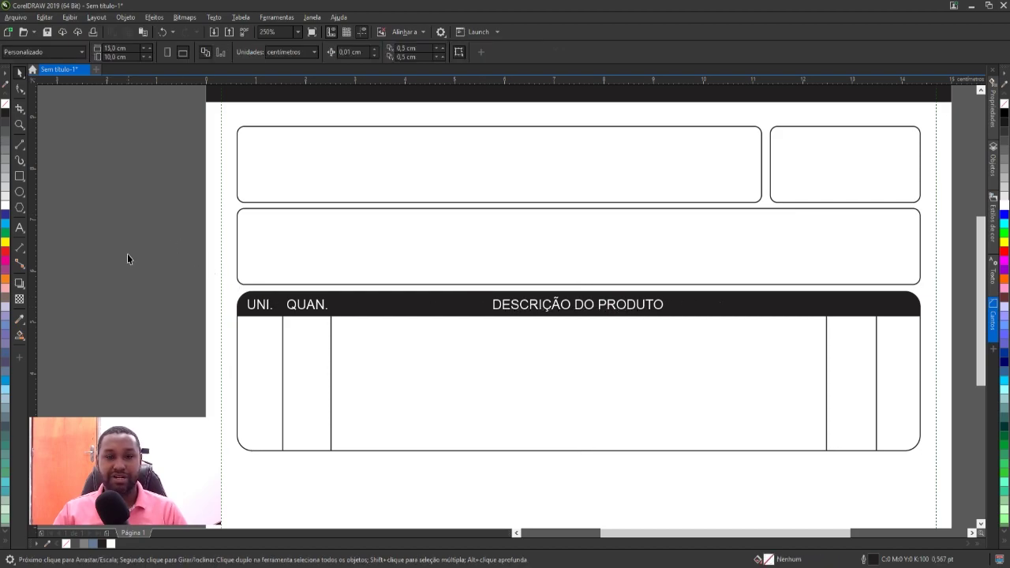
drag(134, 275, 338, 345)
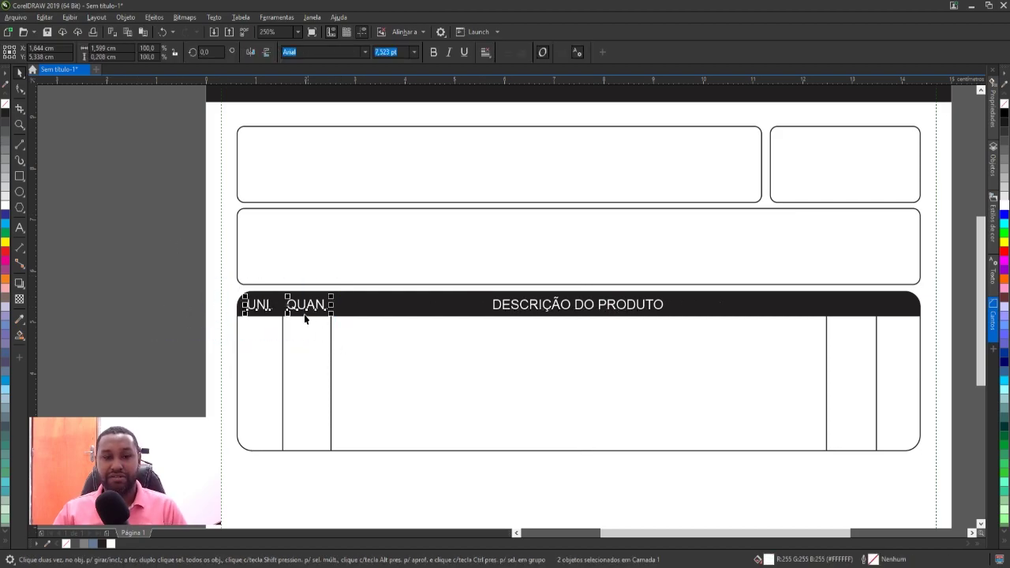
drag(286, 305, 877, 334)
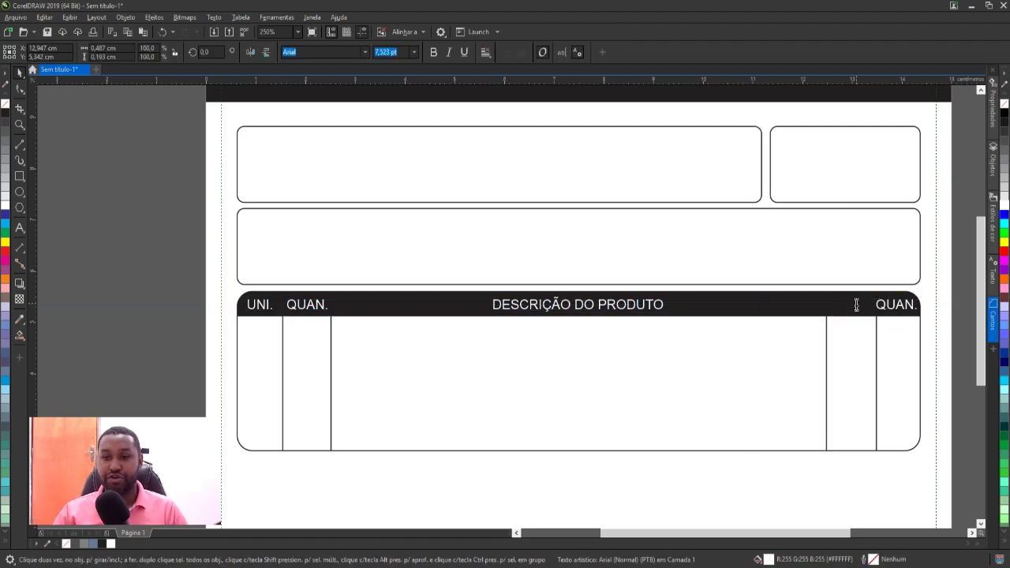
Step: Change the copied UNI. label to 'V.U' and nudge it slightly right
double_click(856, 305)
key(ctrl+a)
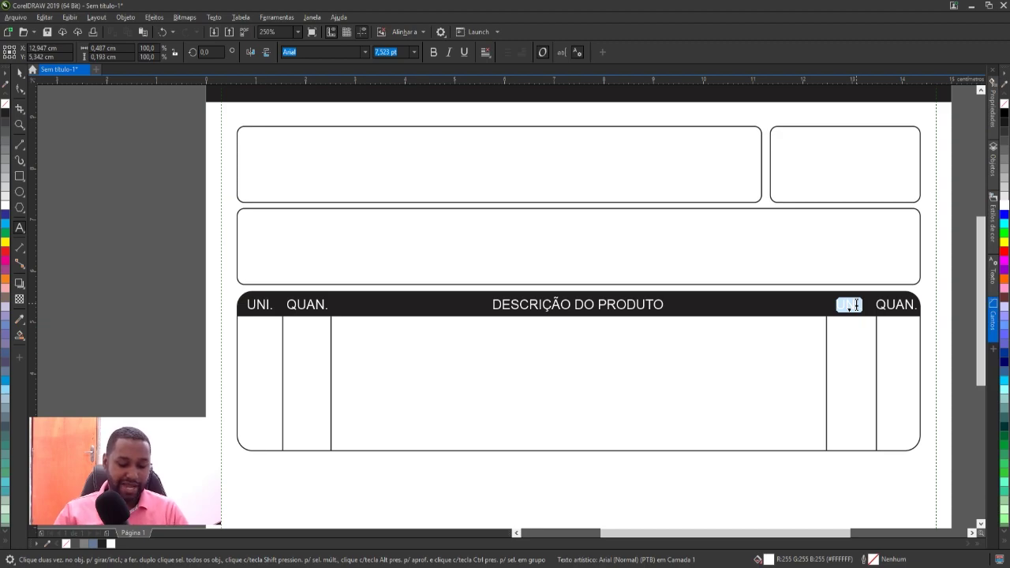
text(V)
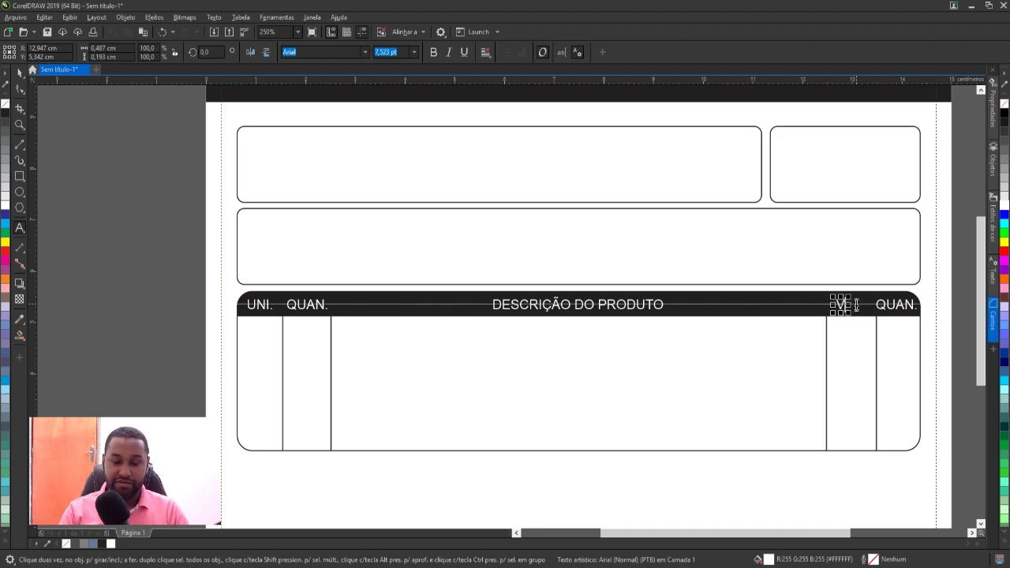
text(.L)
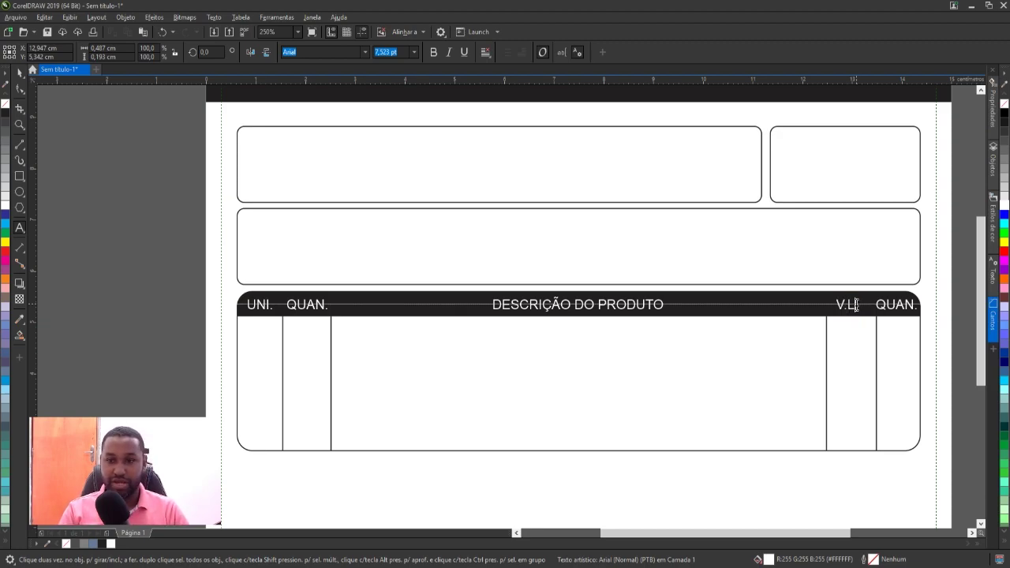
key(BackSpace)
text(U)
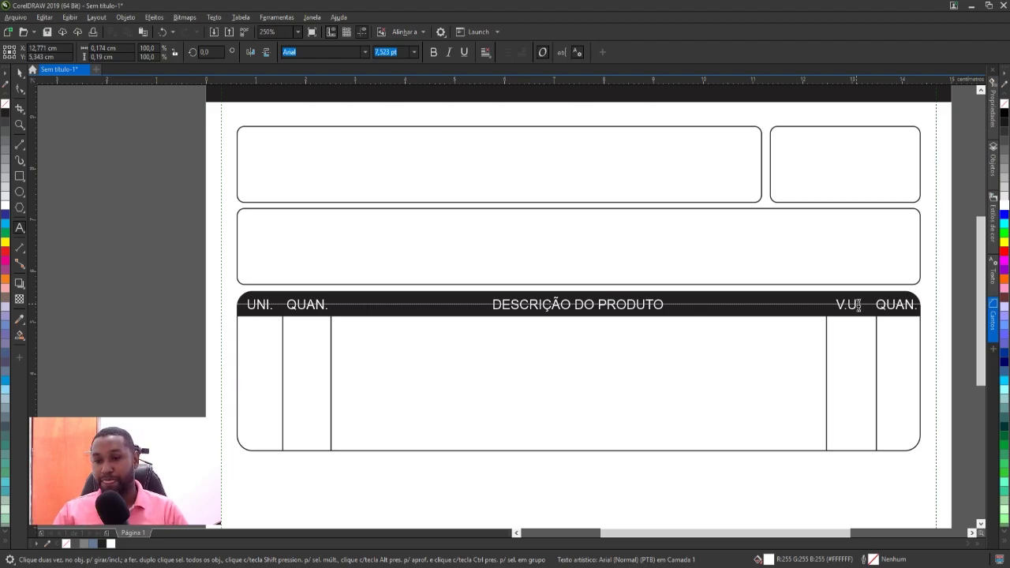
scroll(858, 305, up, 2)
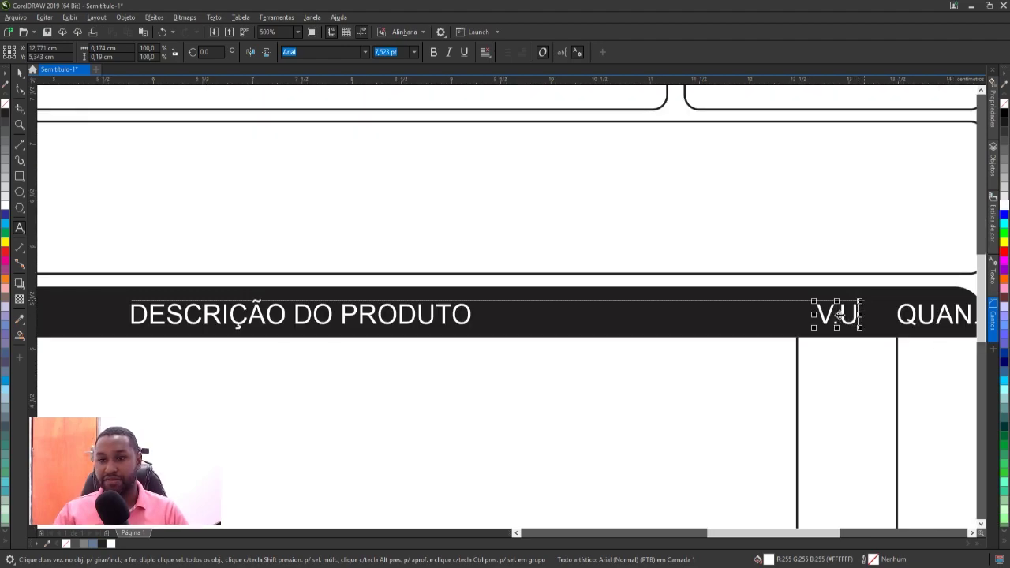
drag(839, 314, 849, 314)
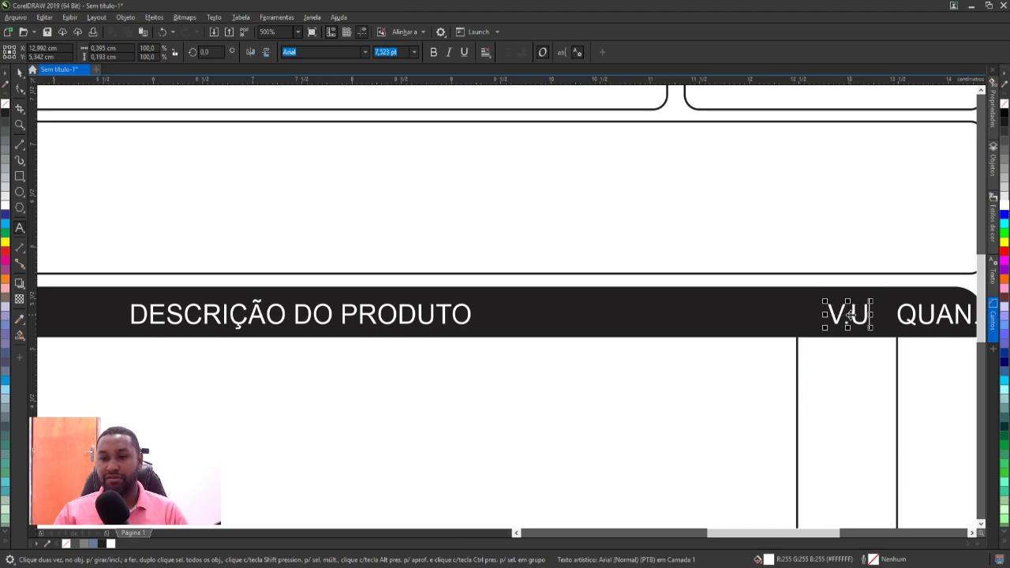
scroll(850, 315, down, 2)
scroll(793, 311, up, 2)
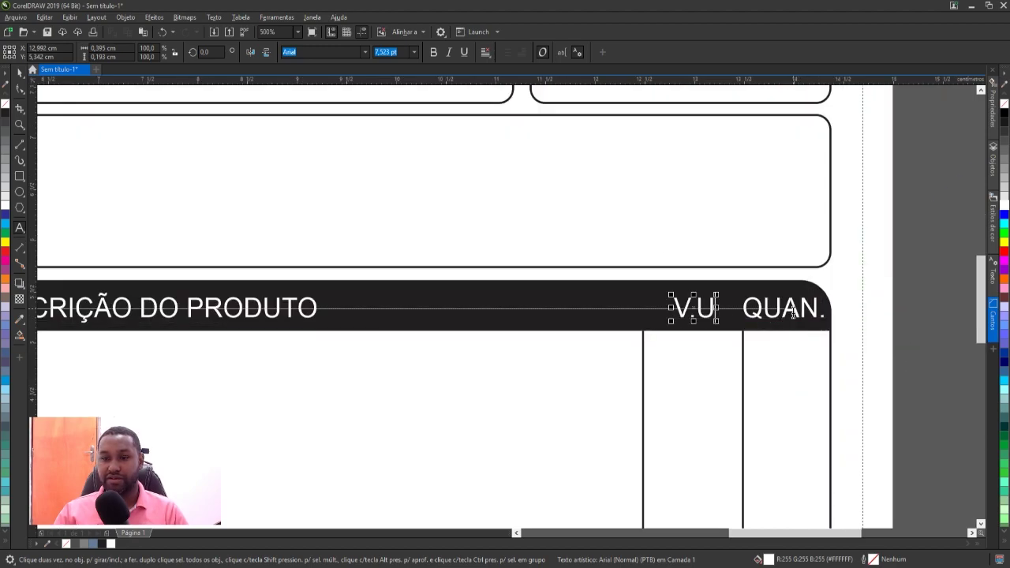
Step: Change the copied QUAN. label to 'TOTAL'
click(793, 312)
double_click(794, 311)
text(TO)
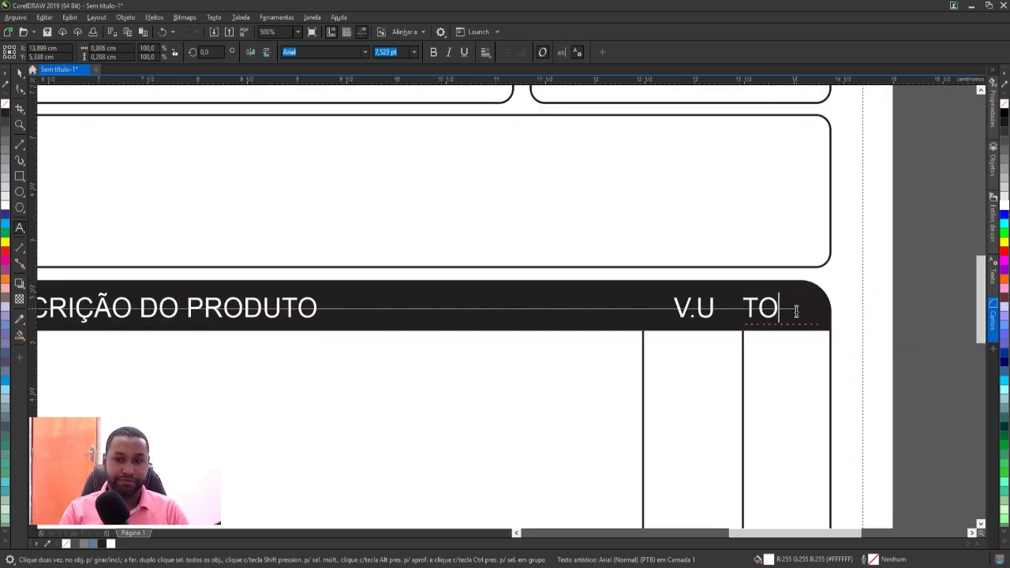
text(AL)
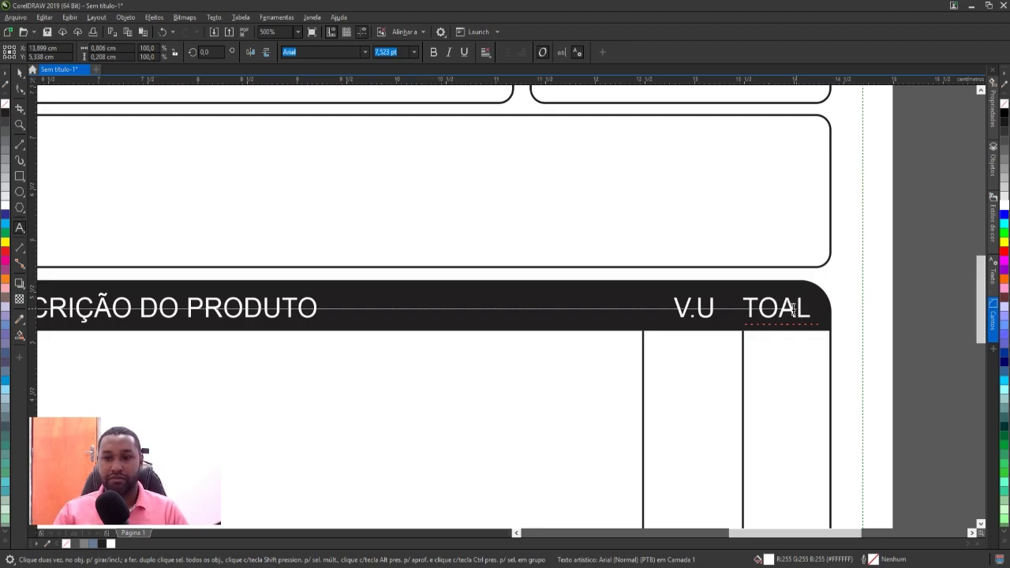
click(779, 308)
text(T)
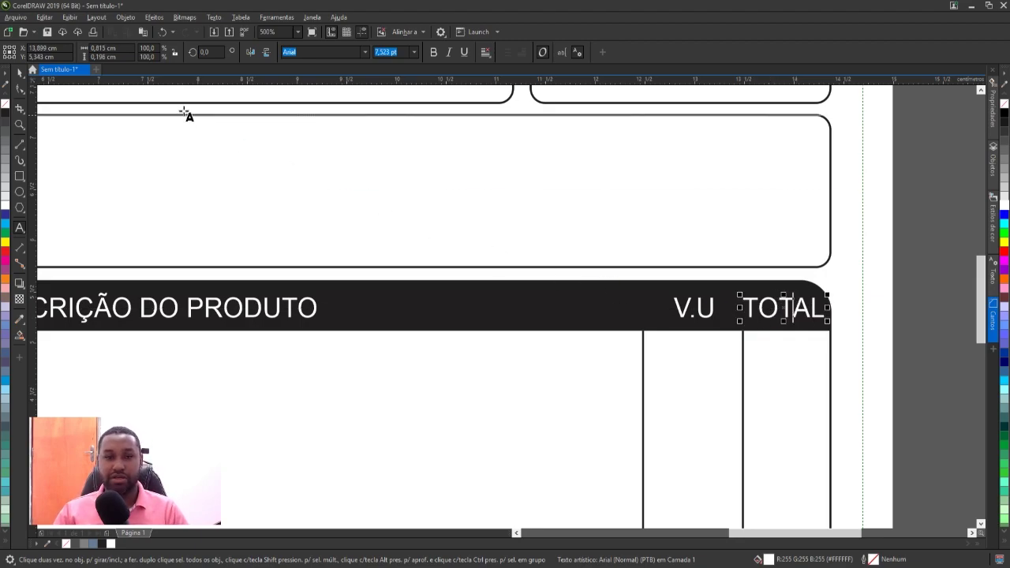
click(19, 73)
Step: Shift the V.U label slightly left and move the V.U/TOTAL divider left
key(shift+F4)
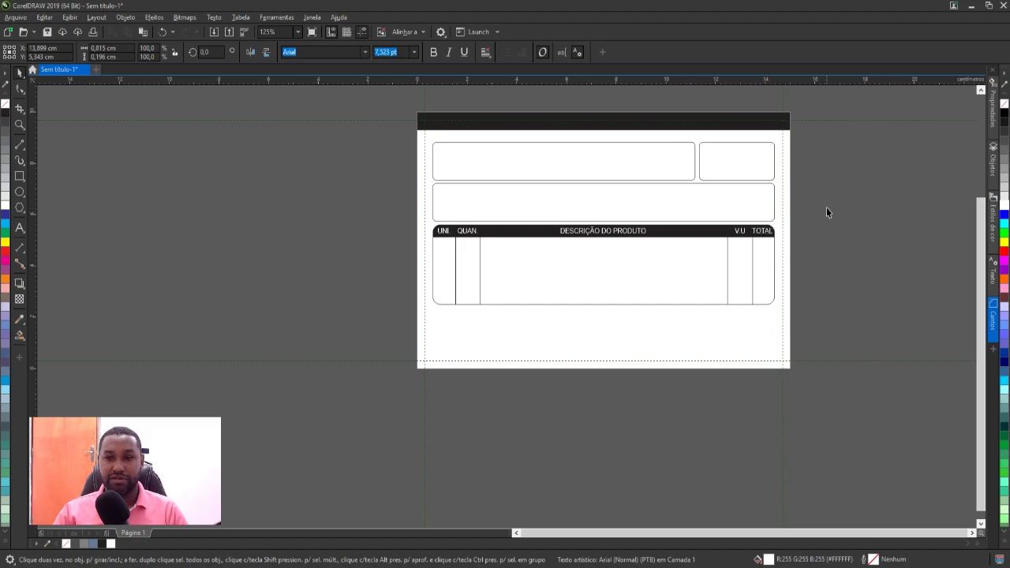
drag(814, 187, 434, 242)
scroll(433, 216, up, 5)
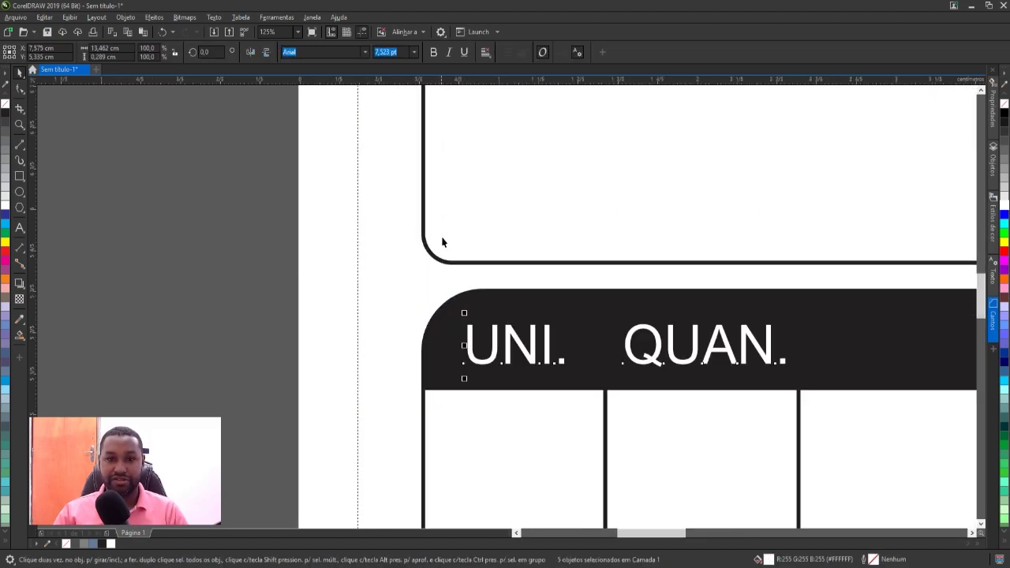
scroll(464, 312, right, 5)
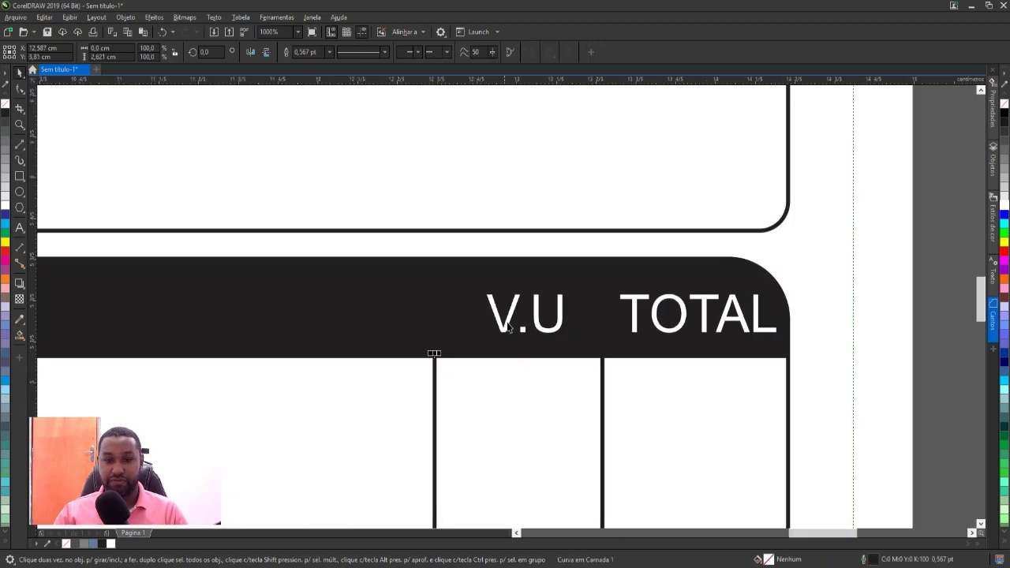
drag(509, 326, 500, 326)
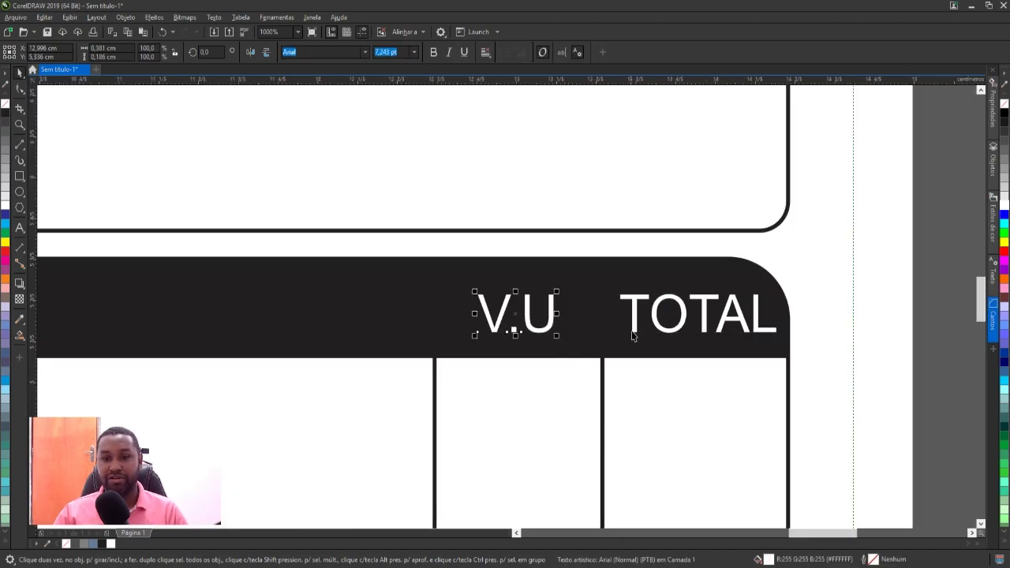
drag(603, 384, 593, 384)
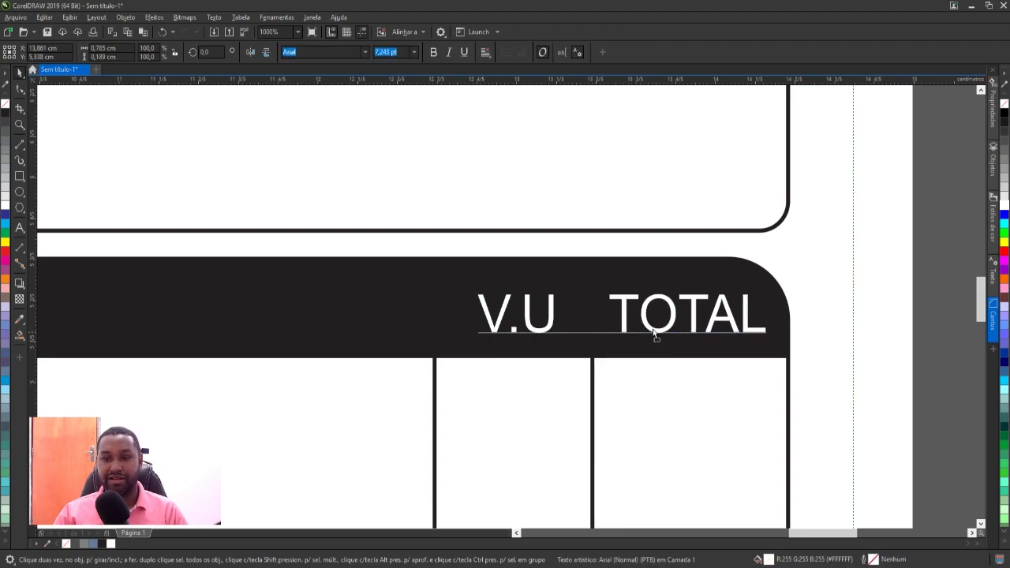
scroll(577, 378, down, 5)
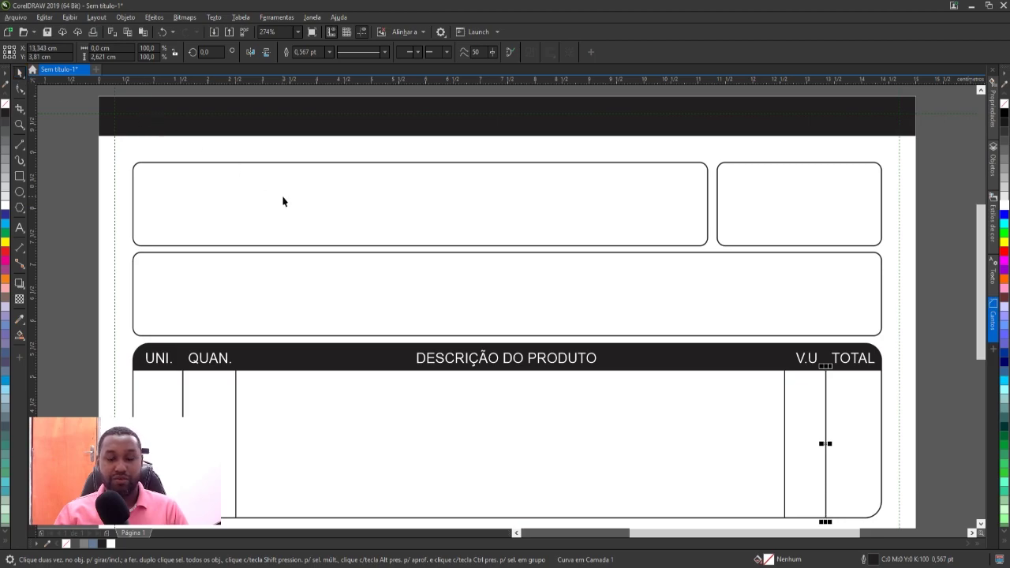
click(89, 278)
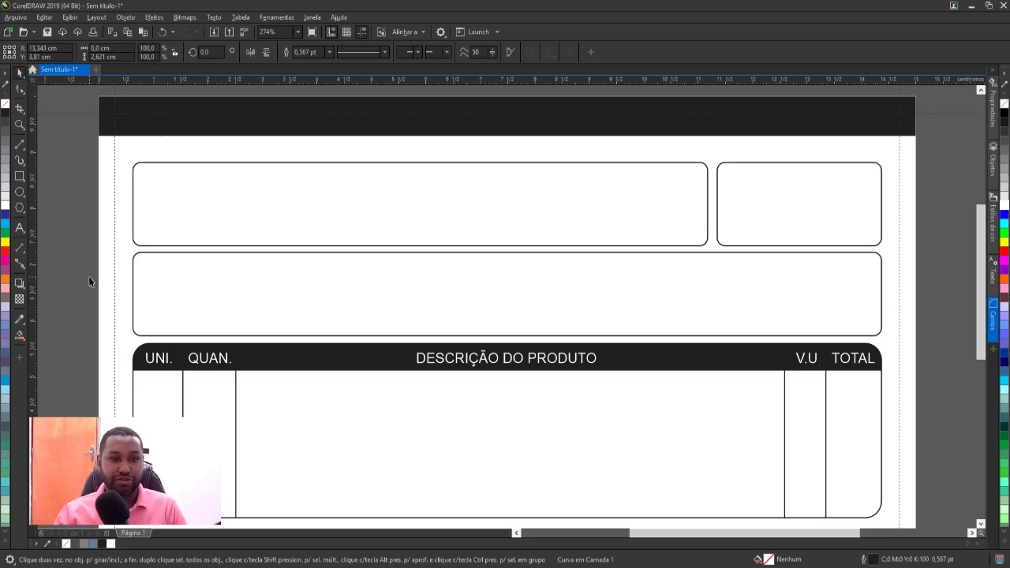
Step: Draw a horizontal row line across the table, repeat it to five lines, and group them
click(21, 145)
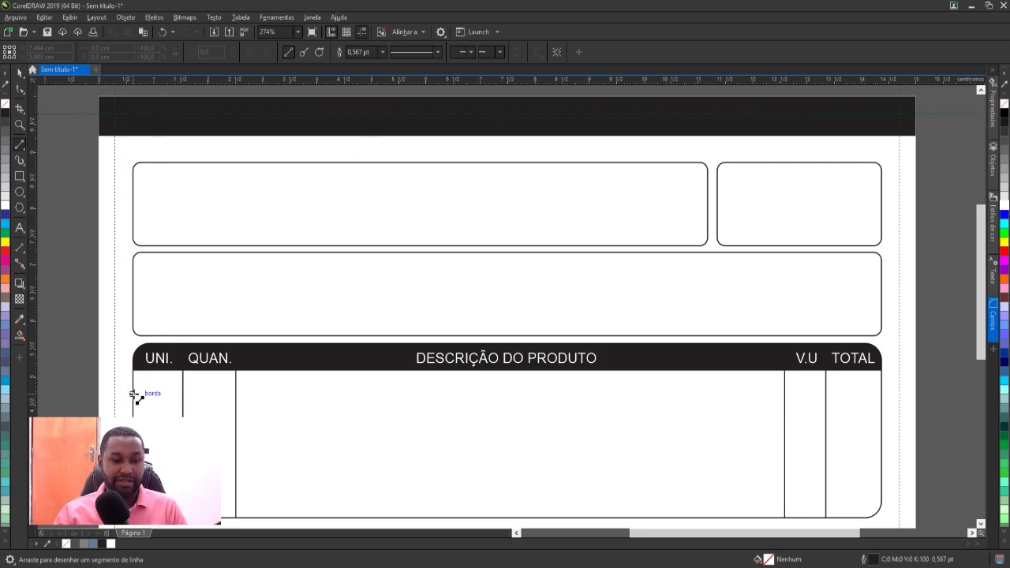
drag(134, 394, 880, 393)
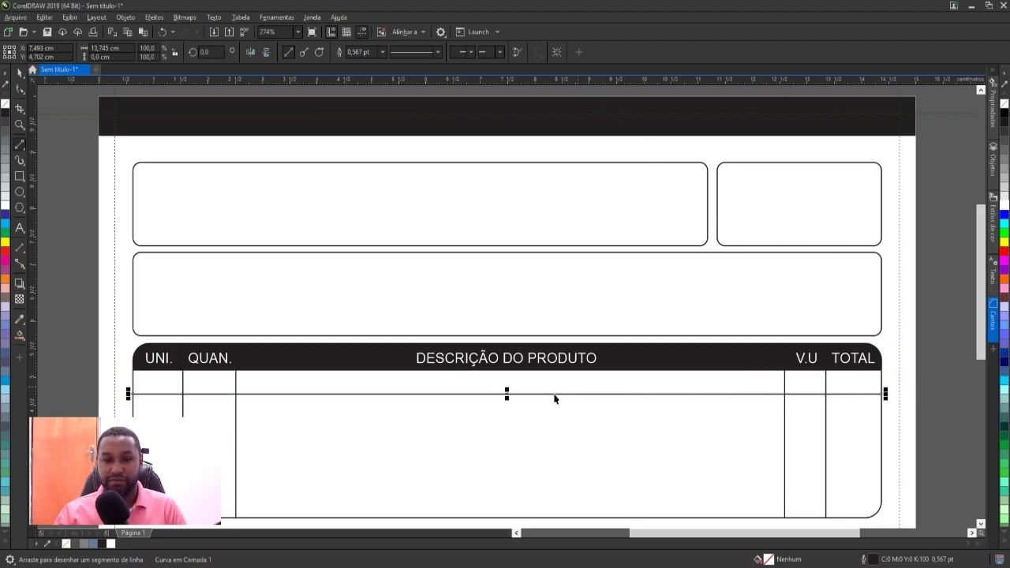
key(space)
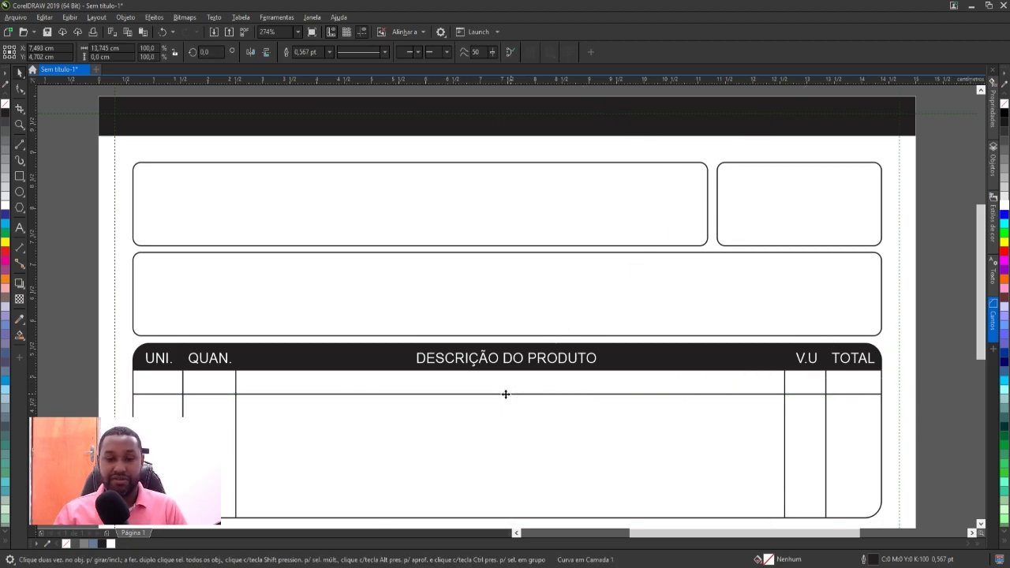
drag(507, 395, 510, 418)
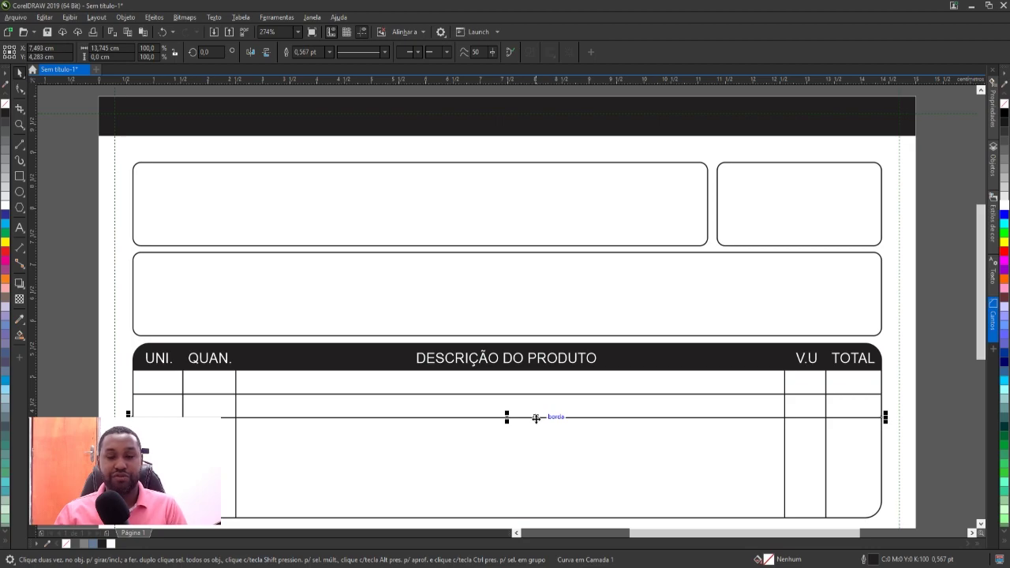
key(ctrl+d)
key(ctrl+d)
key(ctrl+d)
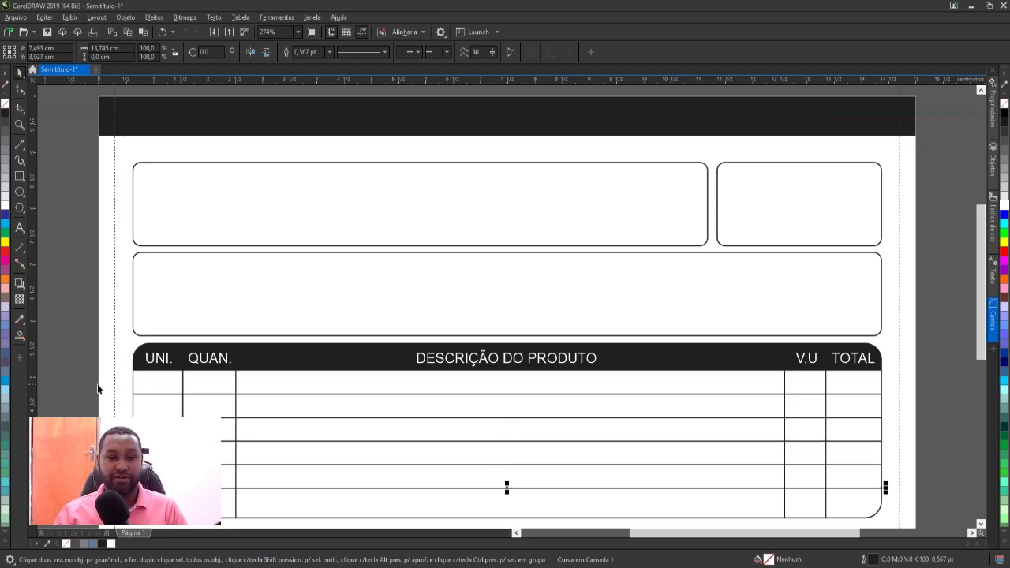
drag(97, 388, 845, 487)
key(ctrl+g)
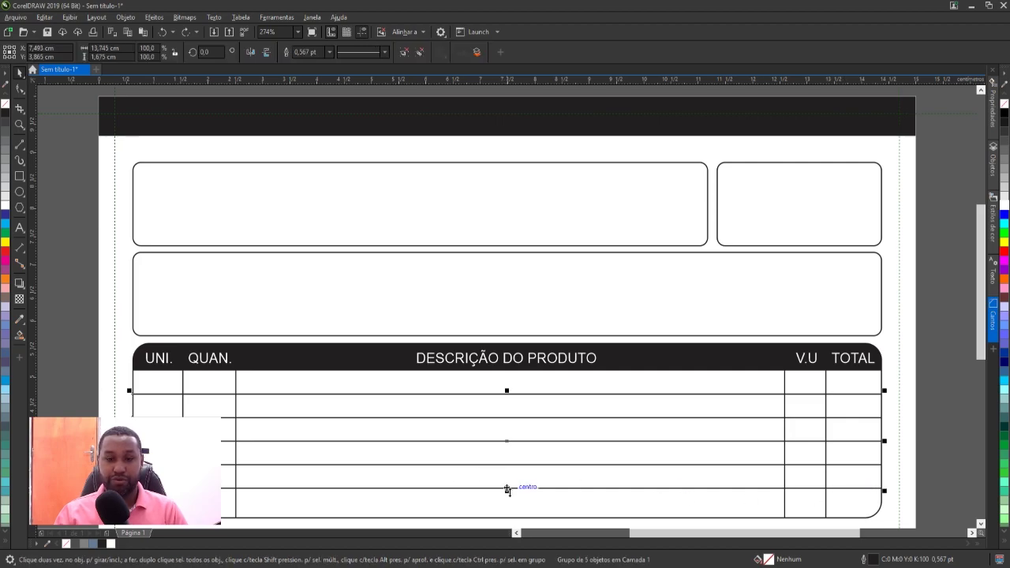
Step: Nudge the grouped row lines down to even the rows and preview the form full screen
scroll(506, 489, up, 3)
drag(511, 489, 519, 496)
scroll(520, 495, down, 3)
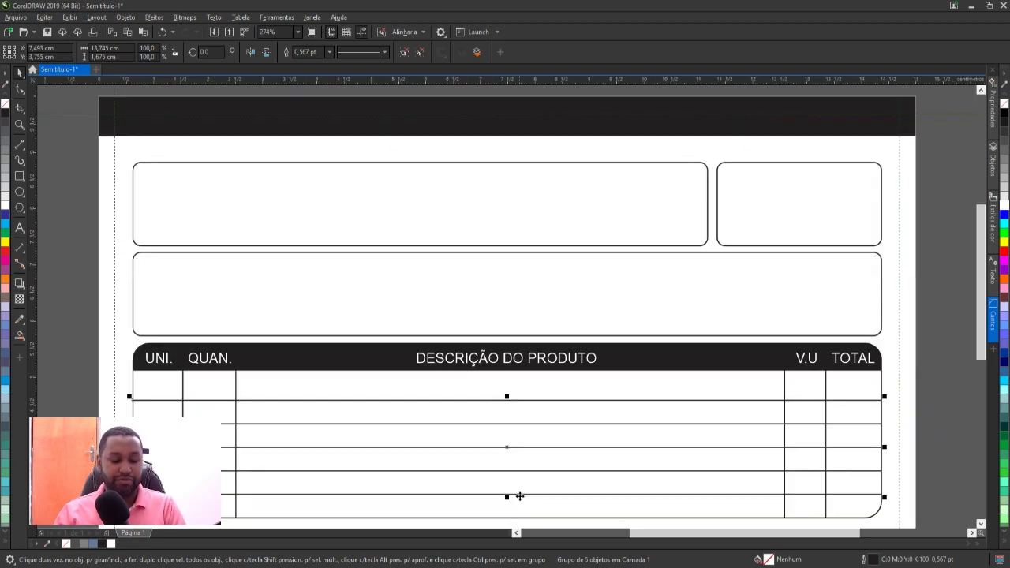
key(shift+F4)
key(F9)
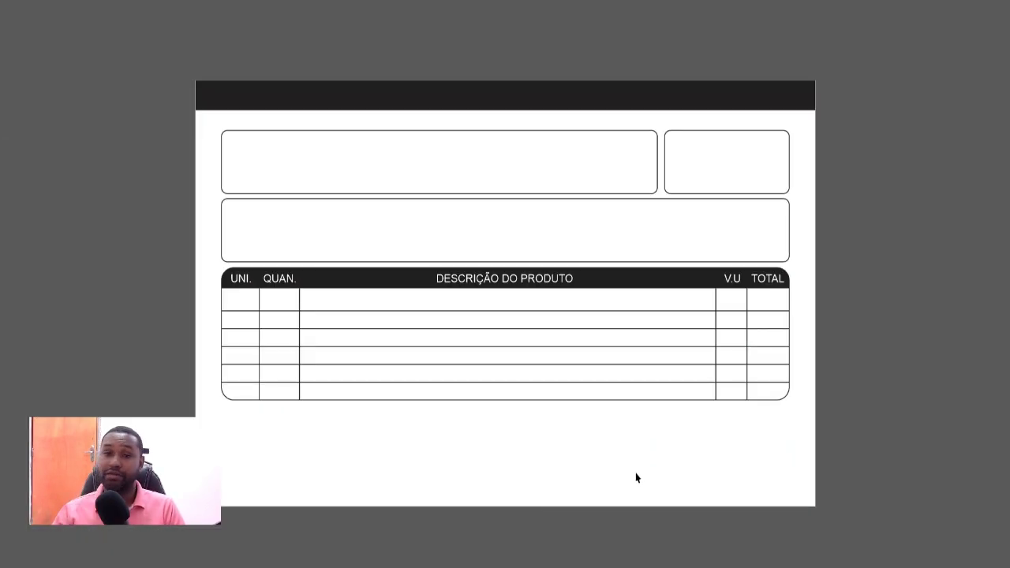
key(F9)
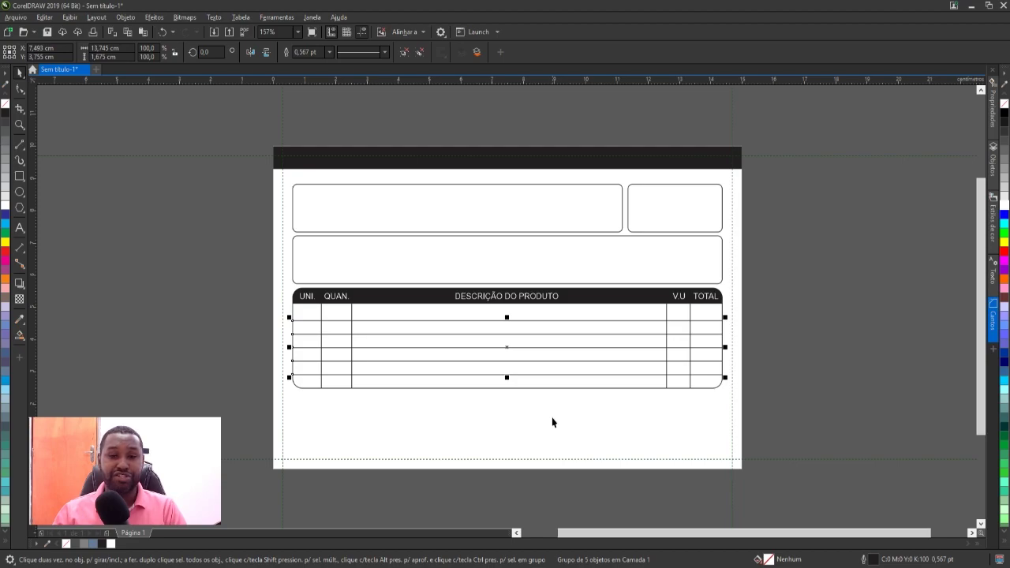
Step: Drop a copy of the wide rounded customer box below the product table
click(575, 266)
click(568, 234)
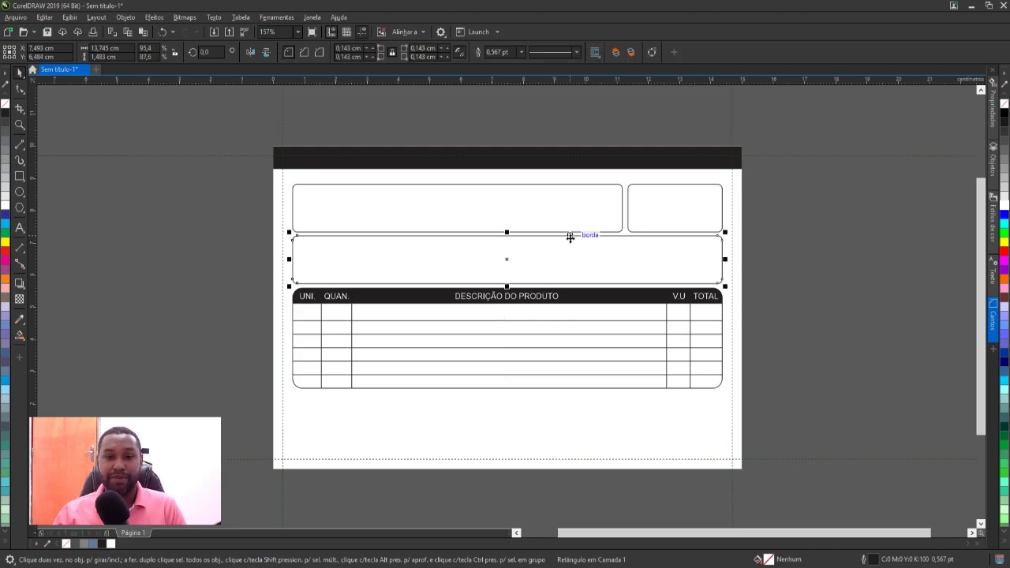
drag(570, 236, 559, 406)
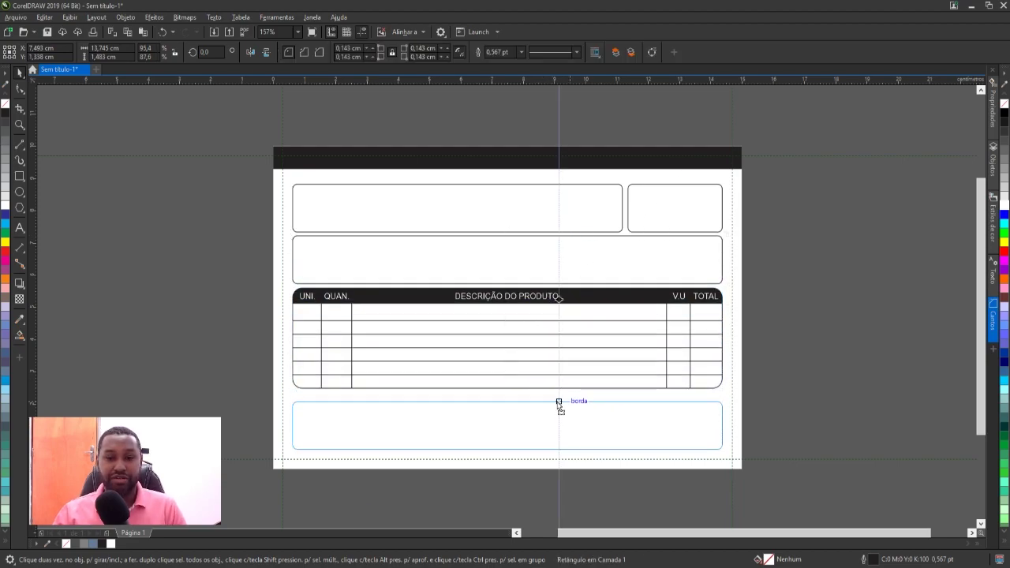
drag(559, 406, 561, 411)
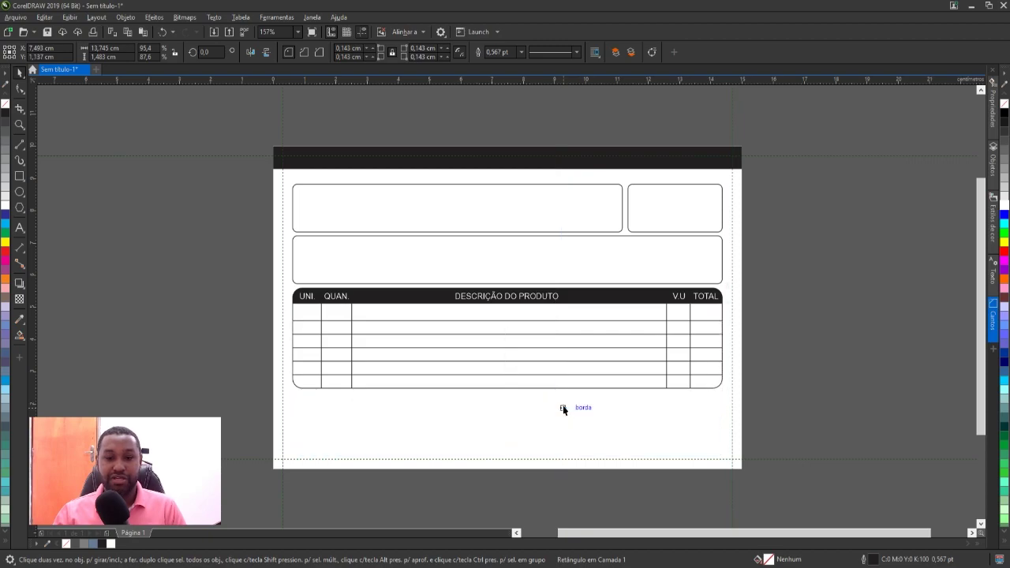
scroll(510, 364, up, 3)
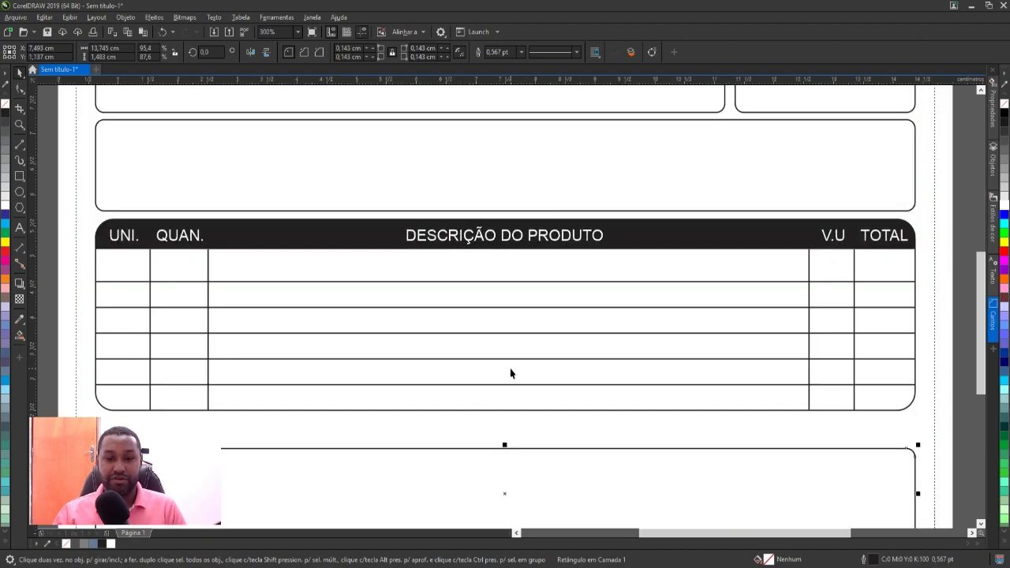
Step: Copy the DESCRIÇÃO DO PRODUTO heading above the bottom box and make it black
click(524, 239)
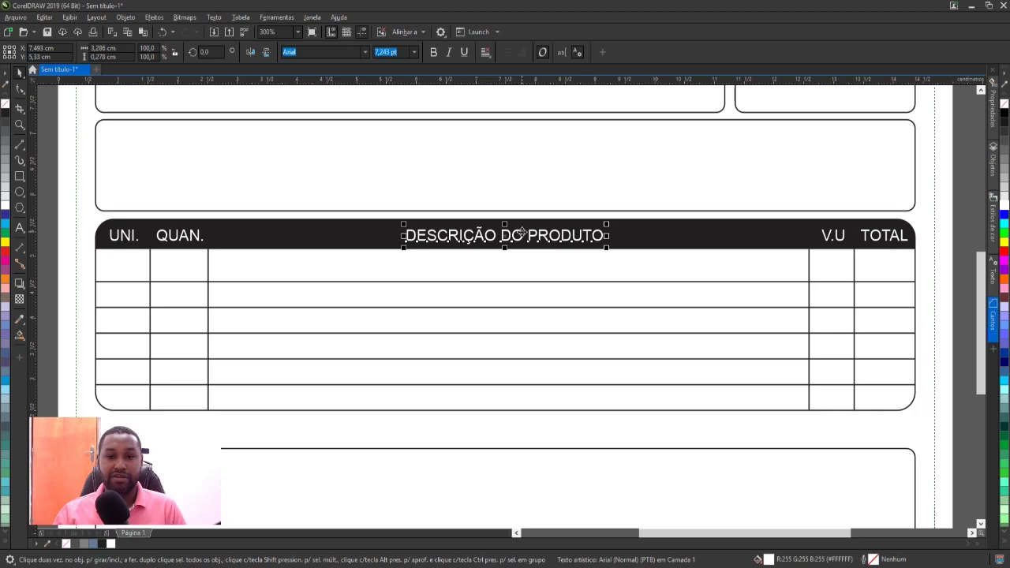
drag(522, 231, 531, 446)
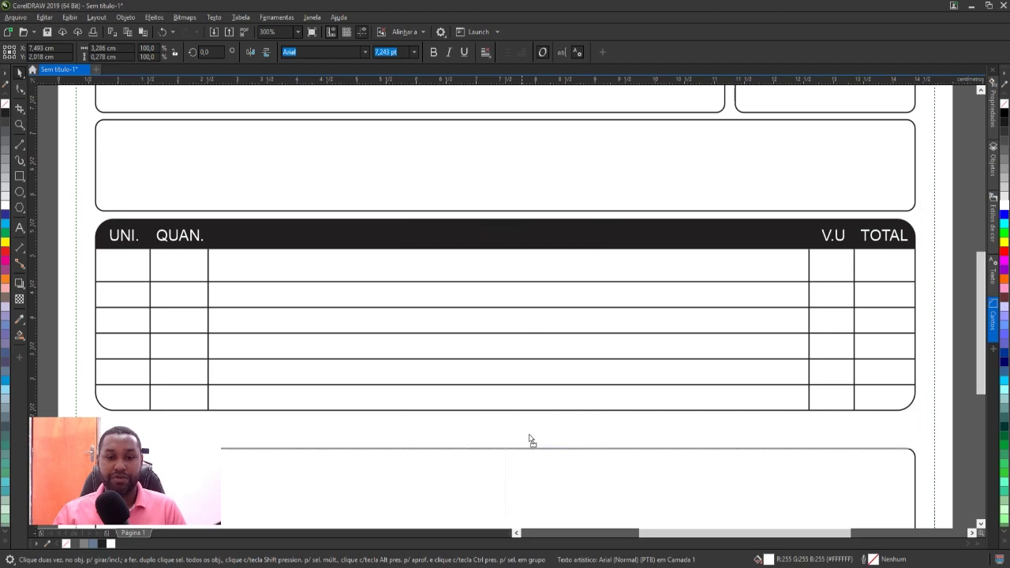
right_click(531, 440)
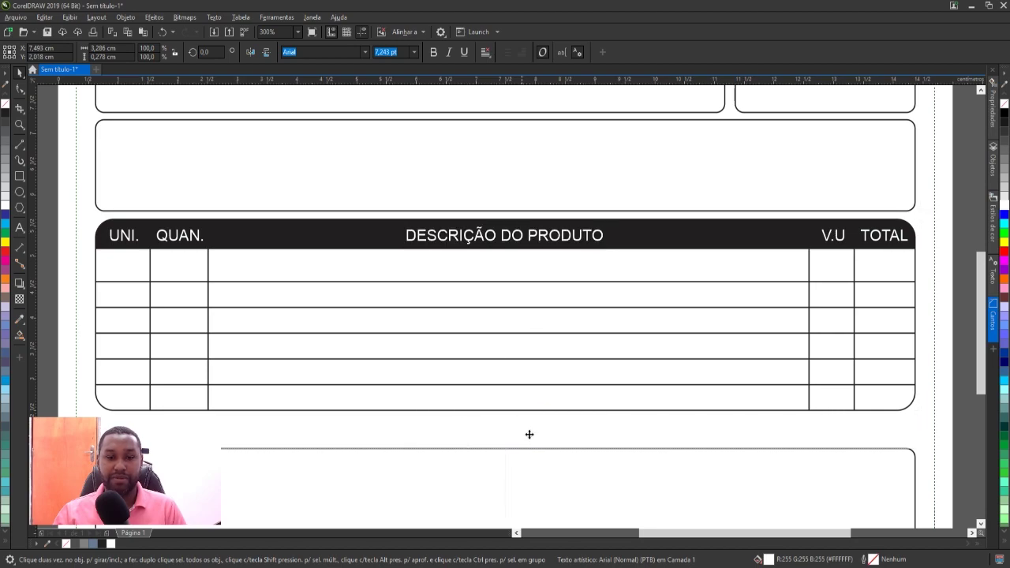
click(1004, 117)
scroll(520, 443, up, 2)
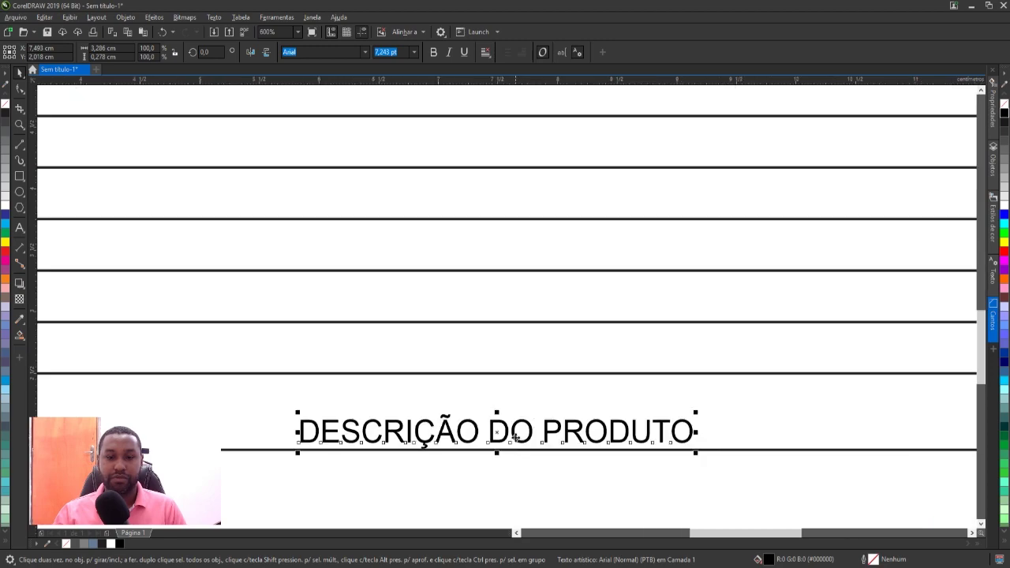
drag(516, 436, 516, 429)
Step: Change the copied text to 'OBSERVAÇÕES' and centre it horizontally over the bottom box
key(F8)
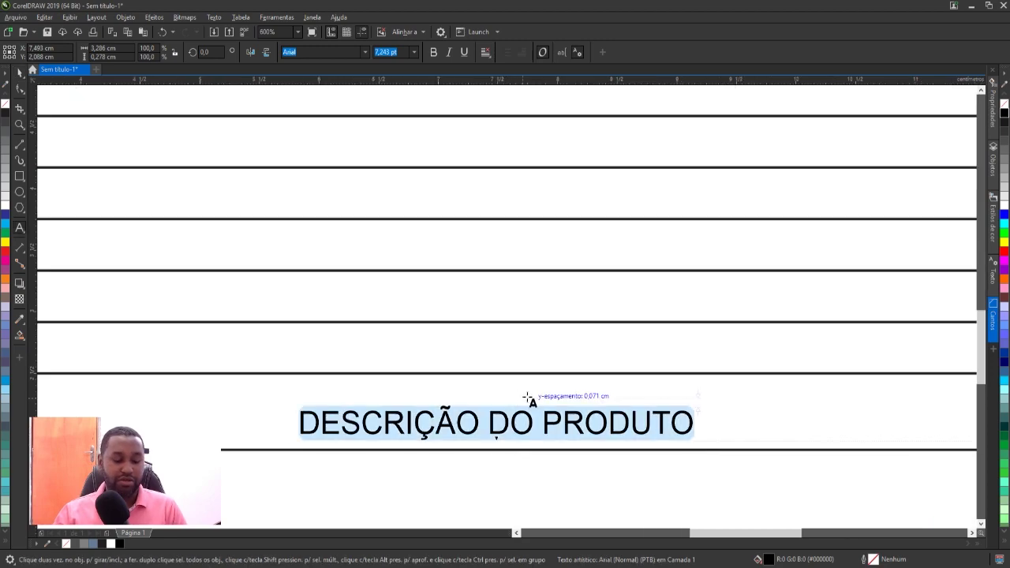
text(OBER)
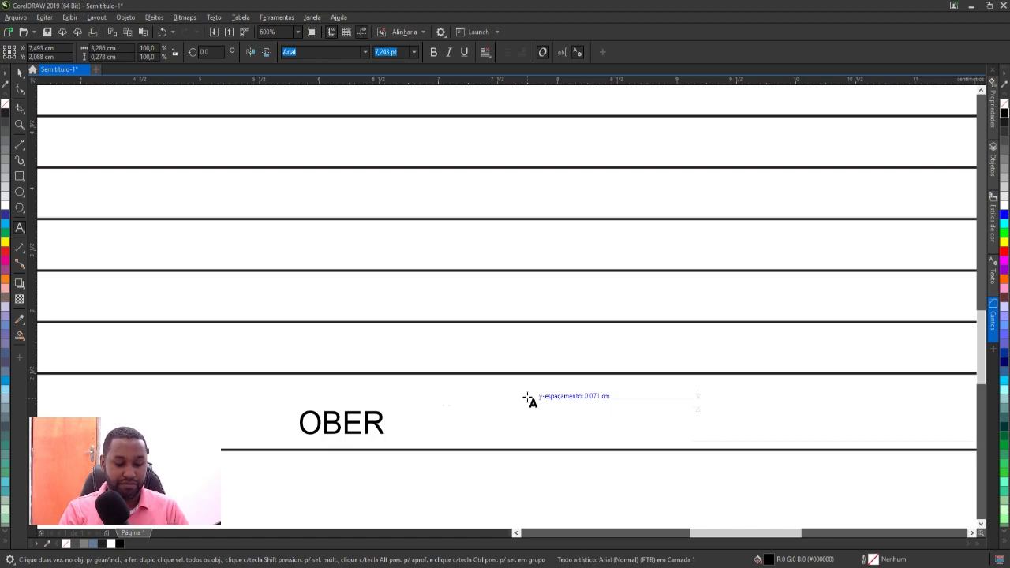
key(BackSpace)
key(BackSpace)
text(SER)
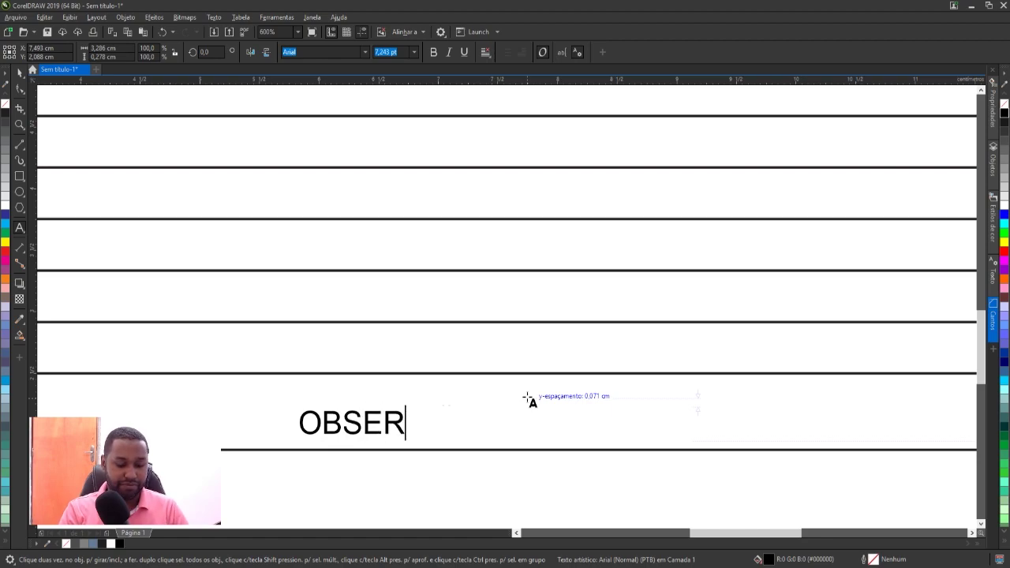
text(VAÇÕES)
key(ctrl+space)
scroll(478, 407, down, 1)
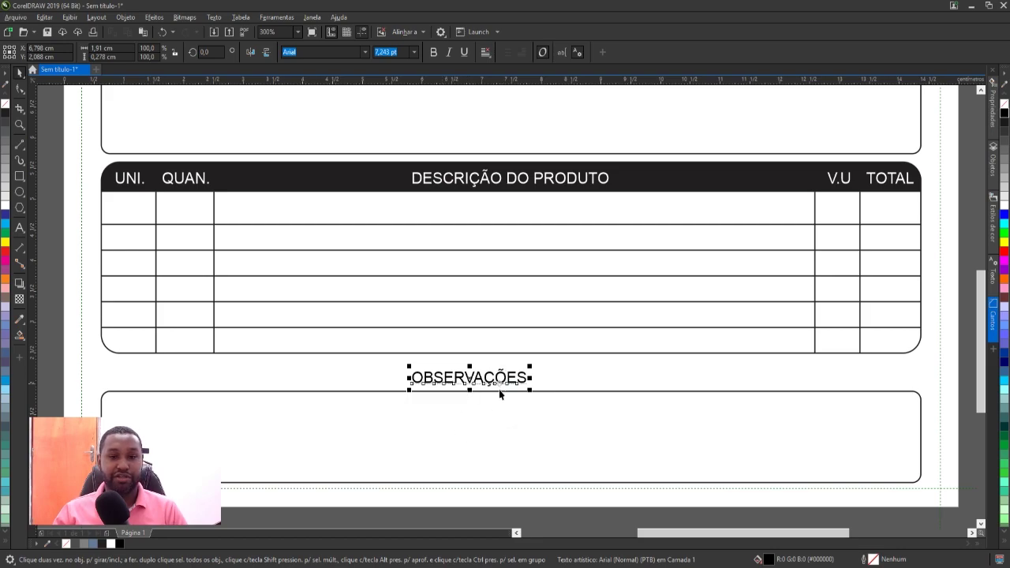
shift+click(479, 440)
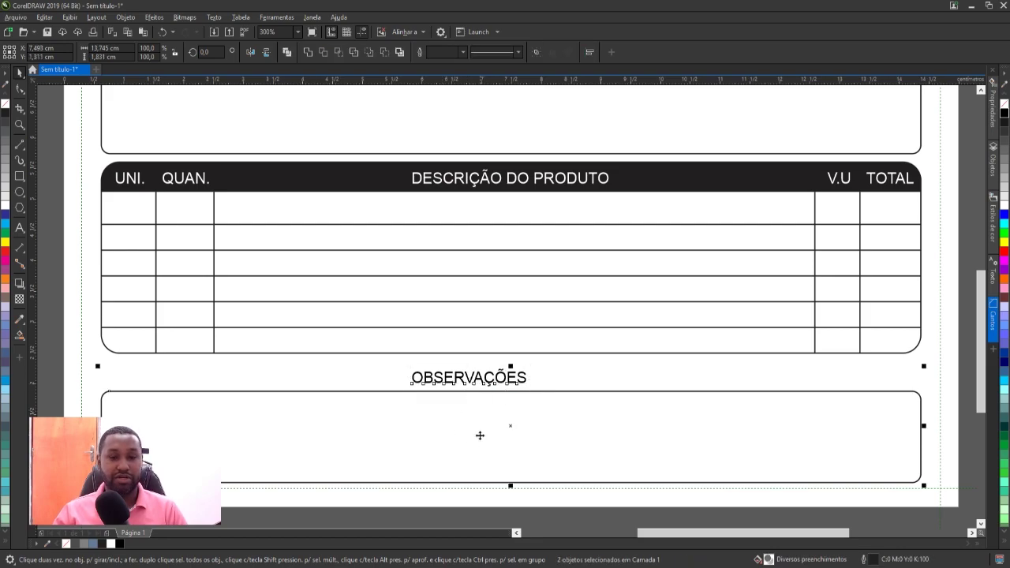
key(c)
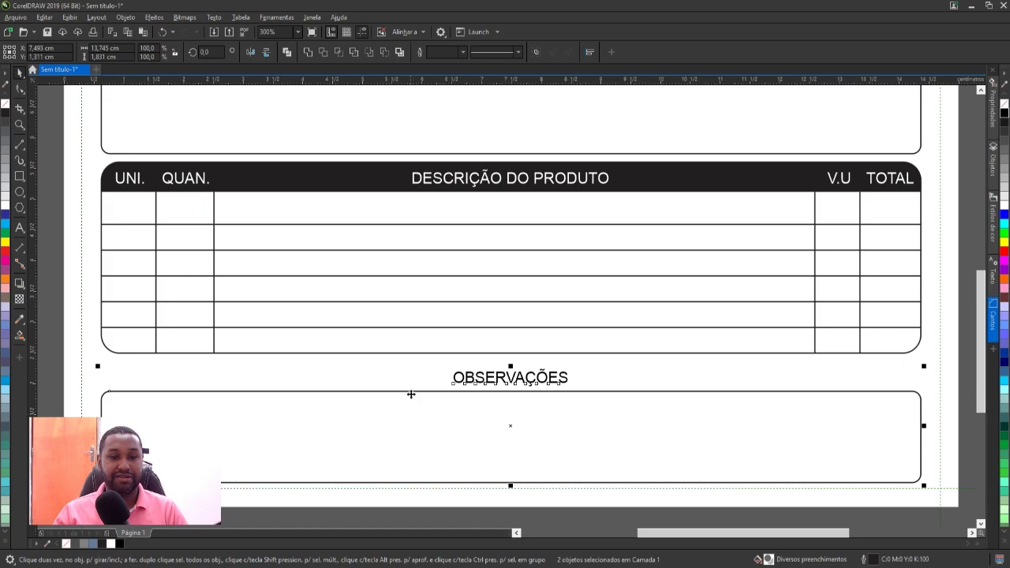
click(407, 382)
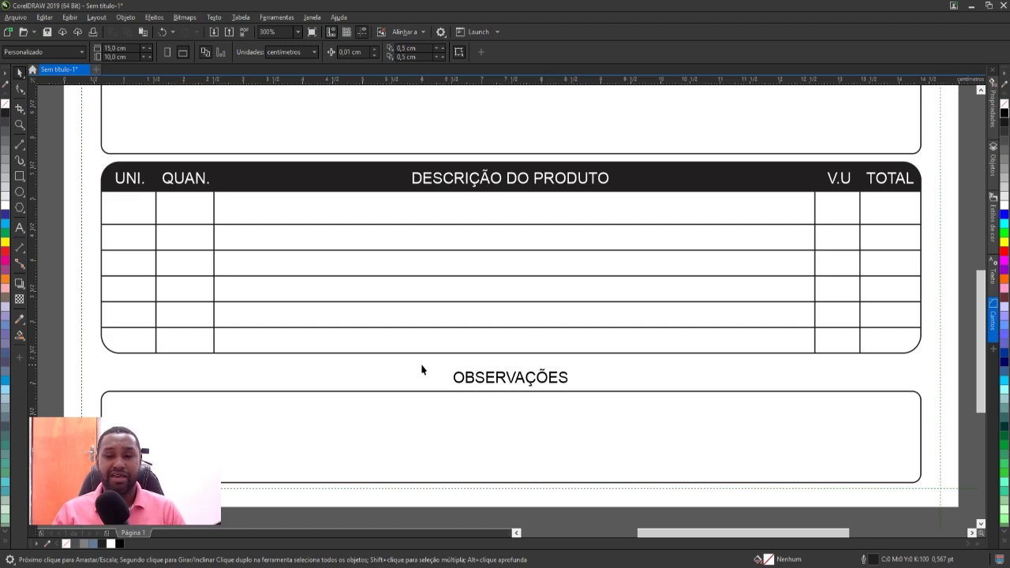
Step: Ungroup the table row lines and copy them into the notes box as four grouped writing lines
click(473, 225)
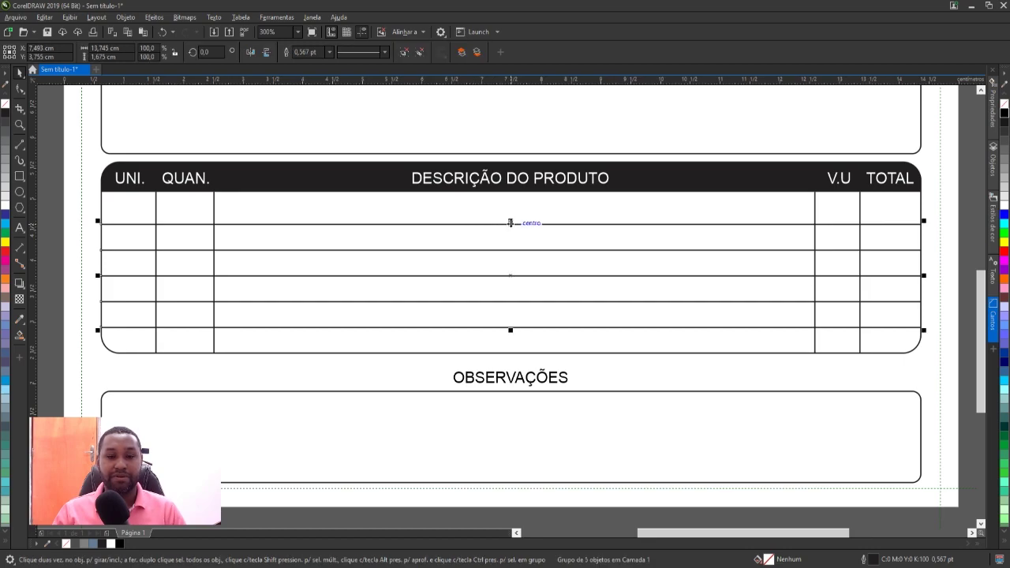
click(407, 54)
click(92, 168)
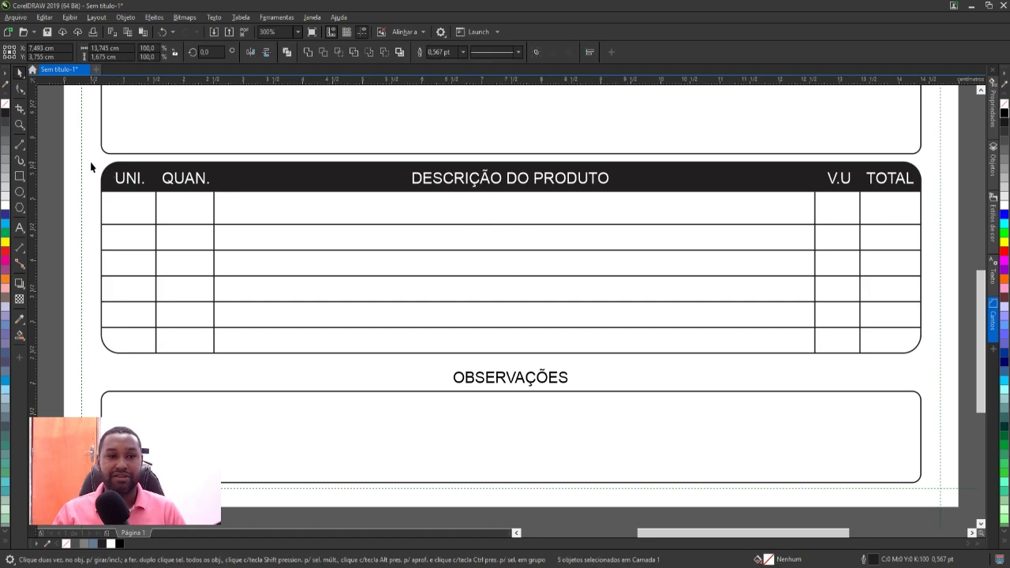
drag(521, 224, 533, 426)
key(ctrl+r)
key(ctrl+r)
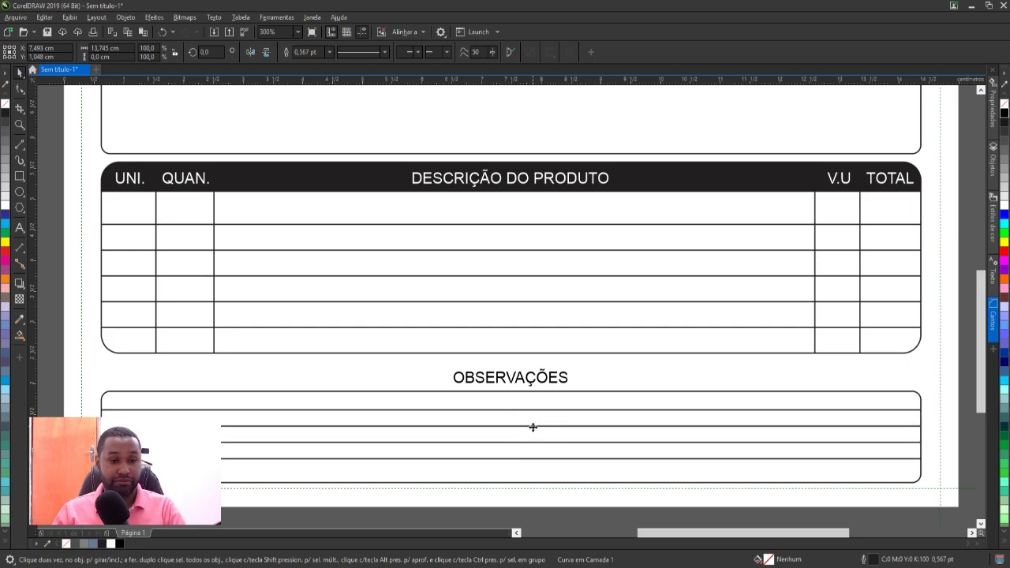
key(ctrl+r)
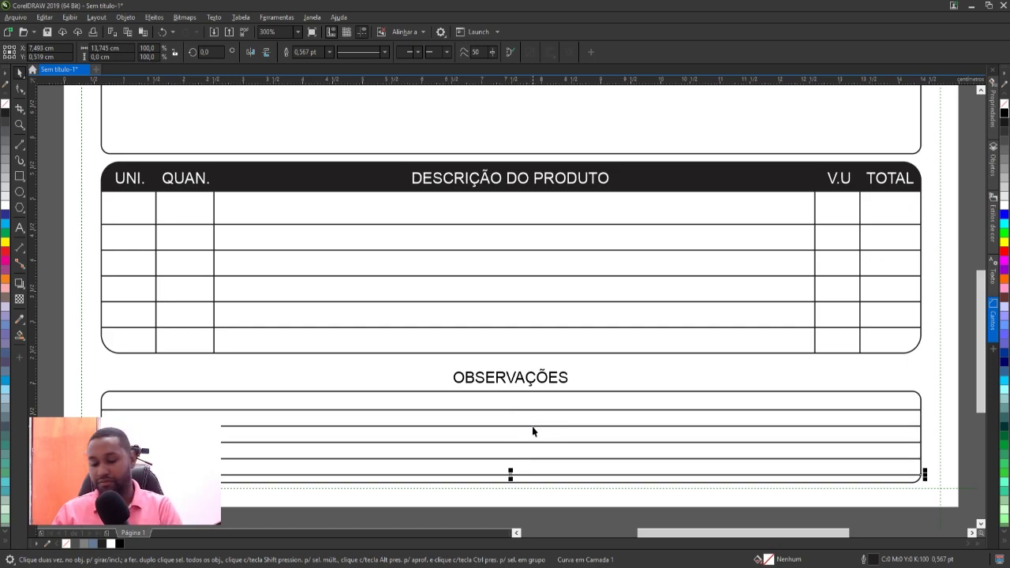
key(Escape)
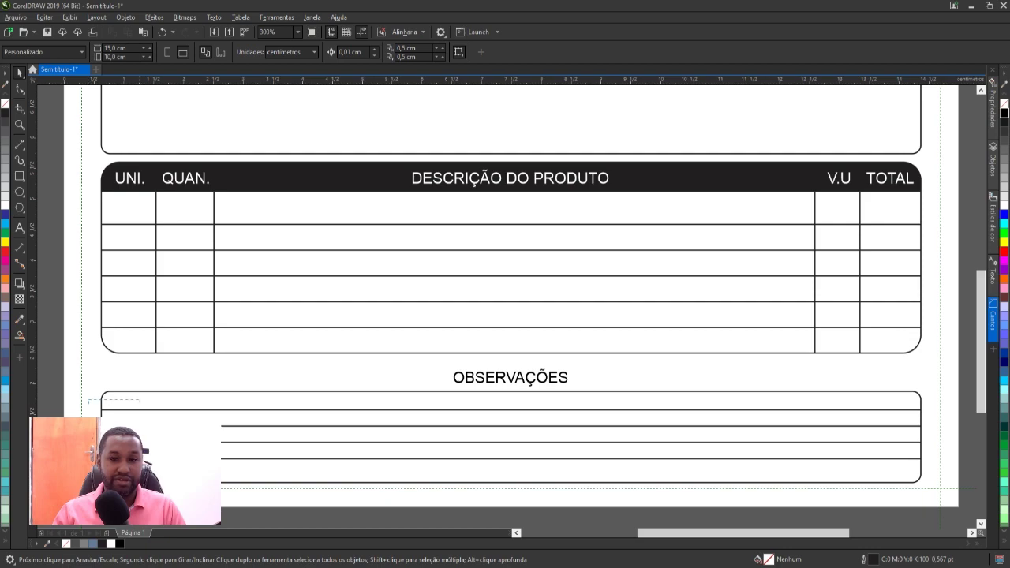
mouse_move(141, 403)
mouse_down()
mouse_move(895, 471)
mouse_move(939, 467)
mouse_up()
key(ctrl+g)
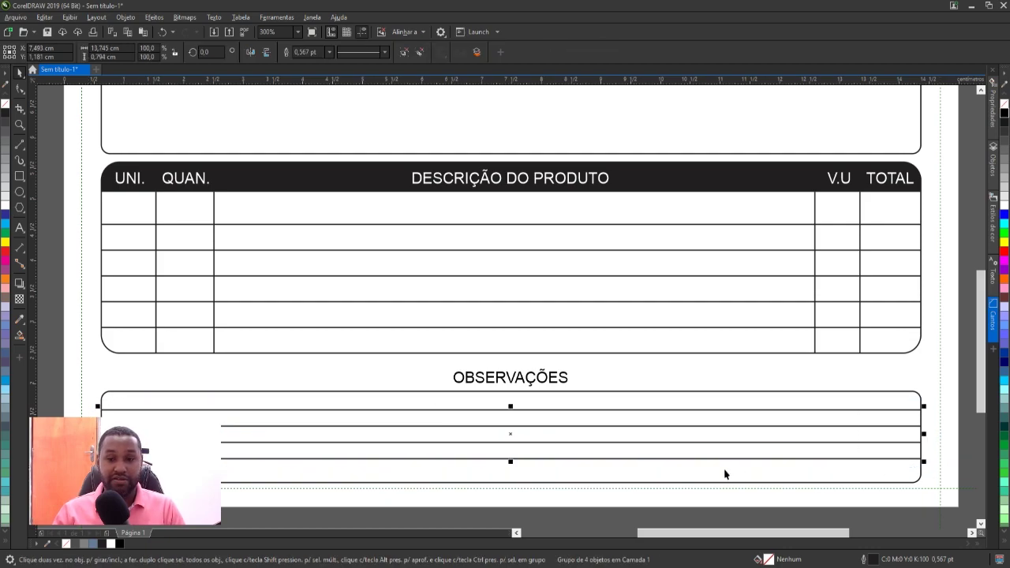
Step: Centre the writing lines vertically in the box and shorten them to 13,045 cm
shift+click(664, 470)
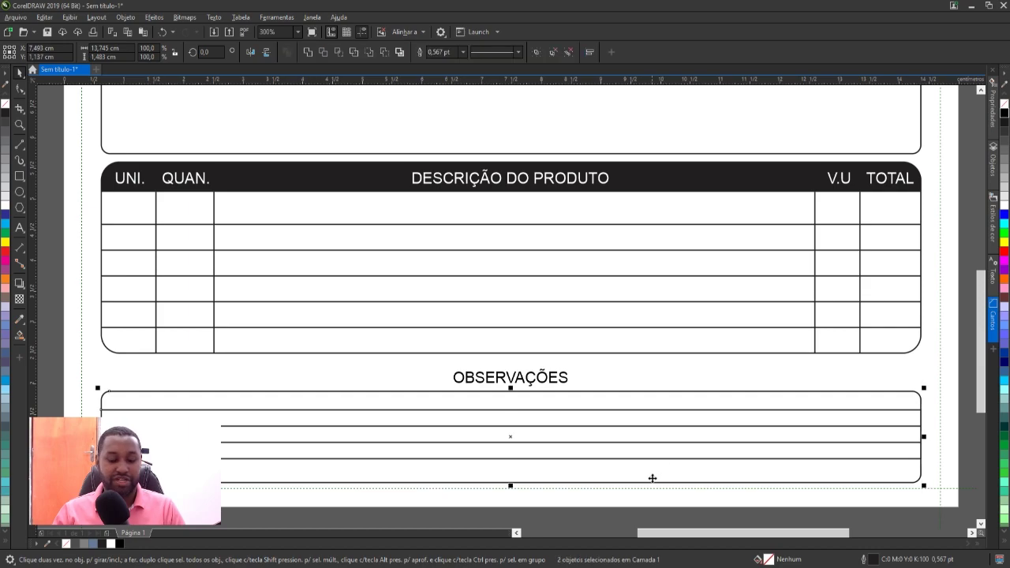
key(e)
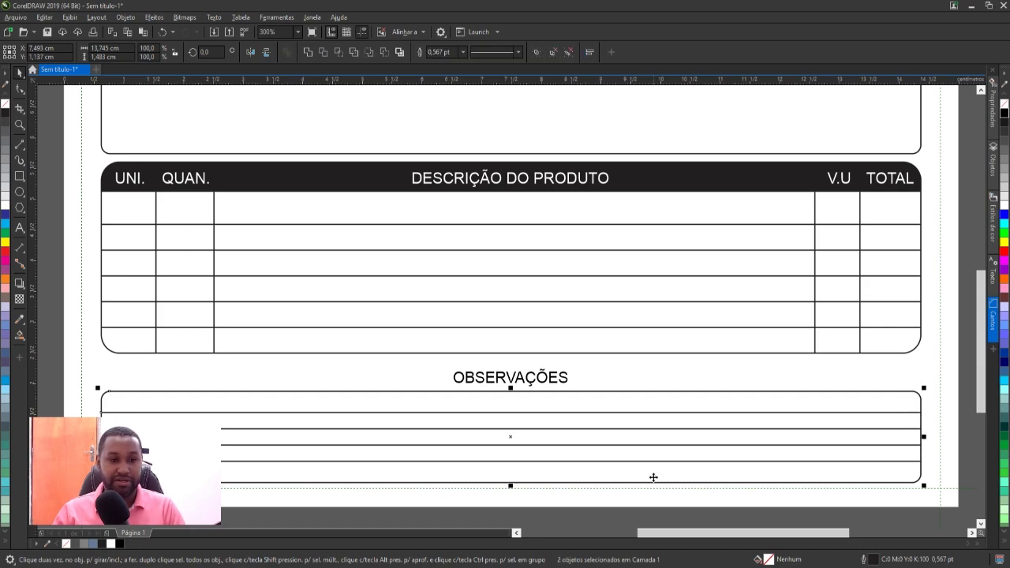
click(99, 383)
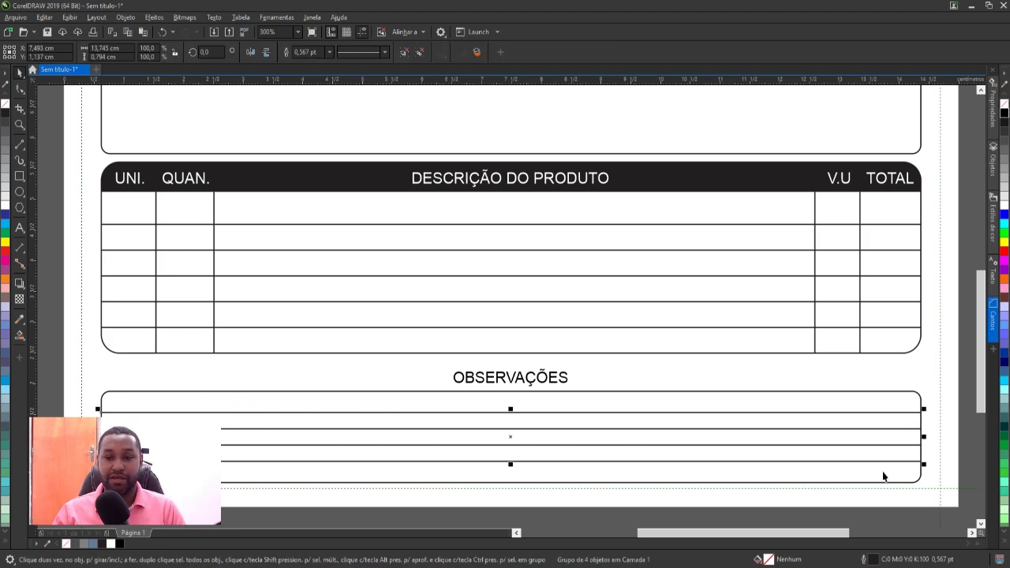
drag(924, 437, 899, 438)
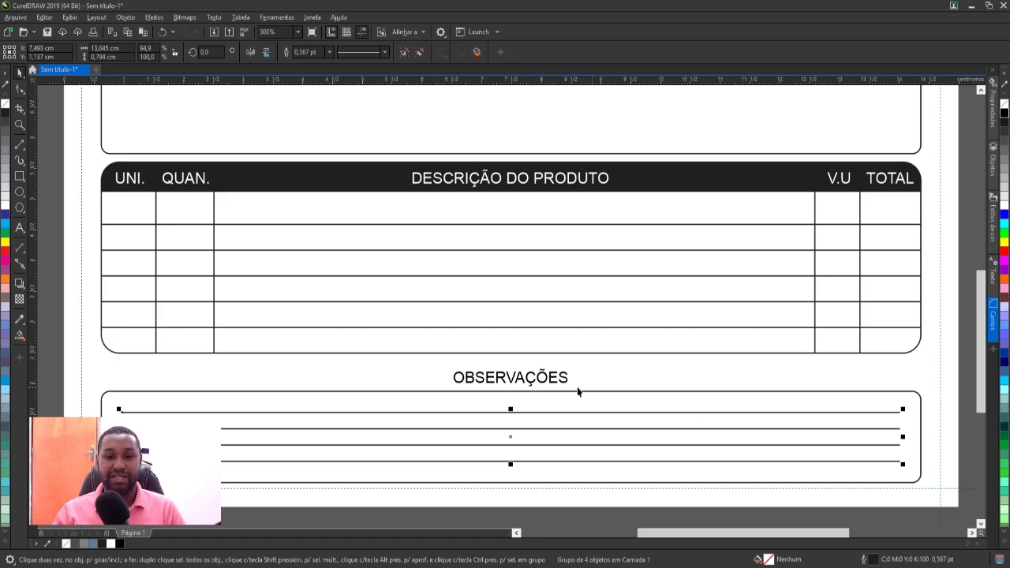
scroll(527, 383, up, 2)
Step: Nudge the OBSERVAÇÕES title up slightly and check the form in full-screen preview
drag(521, 382, 520, 373)
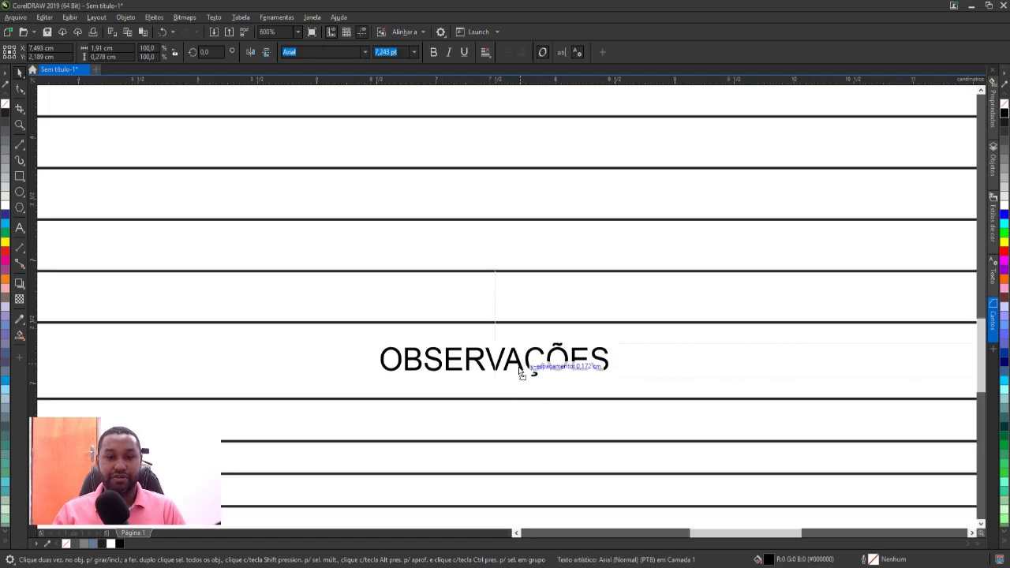
scroll(519, 369, down, 4)
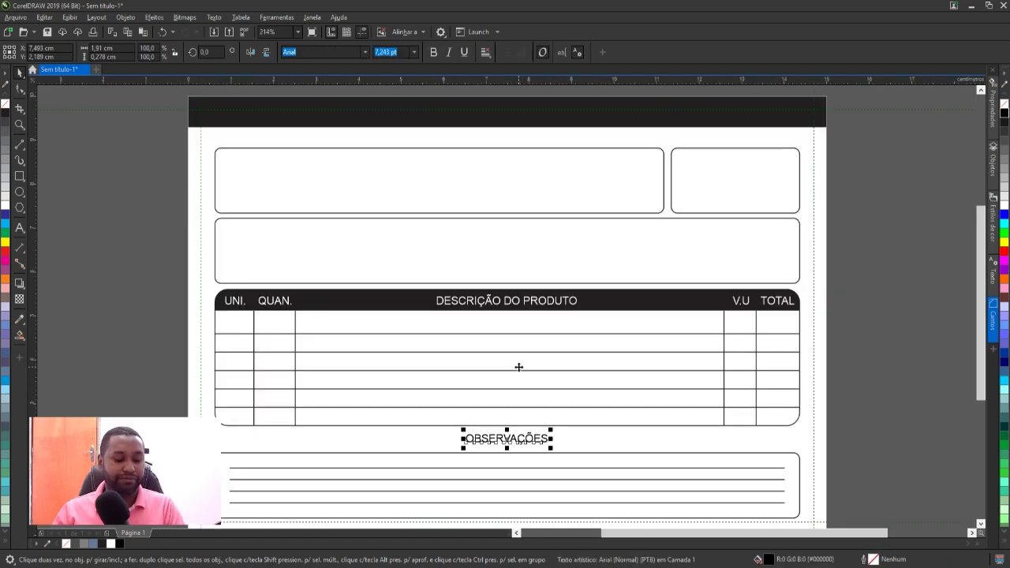
key(F9)
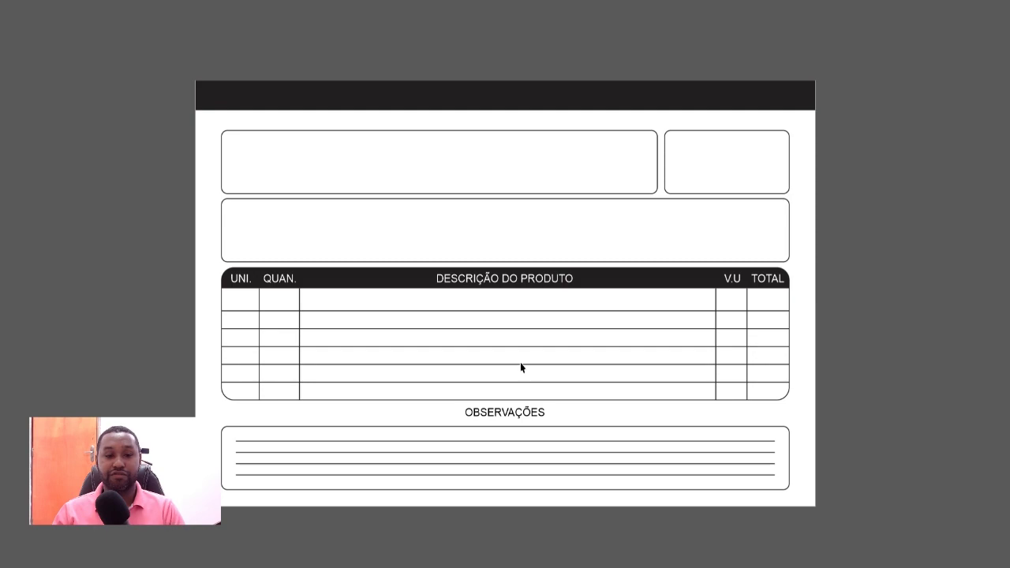
click(521, 377)
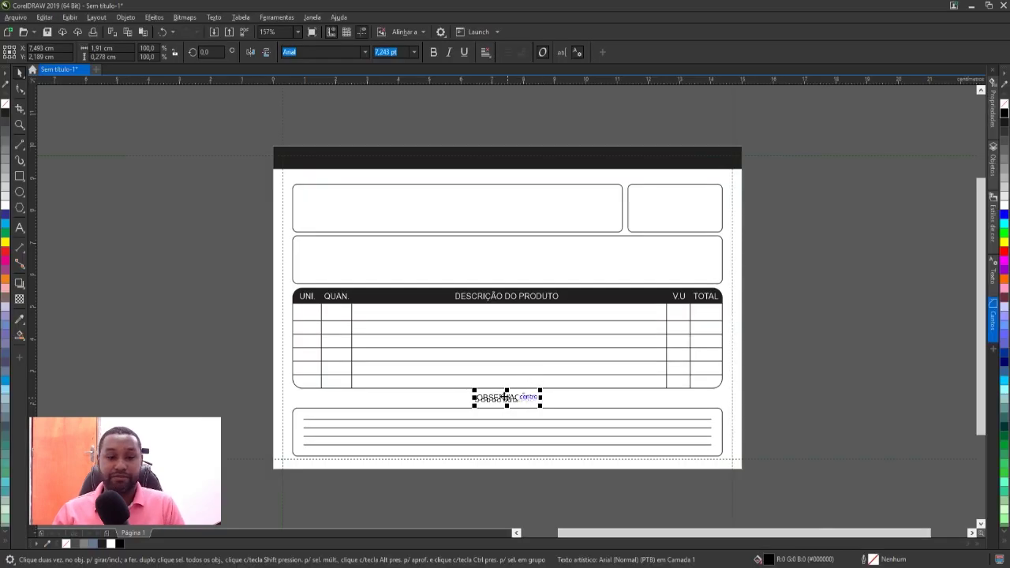
Step: Move the OBSERVAÇÕES title down into the lined notes box
scroll(506, 397, up, 3)
click(444, 420)
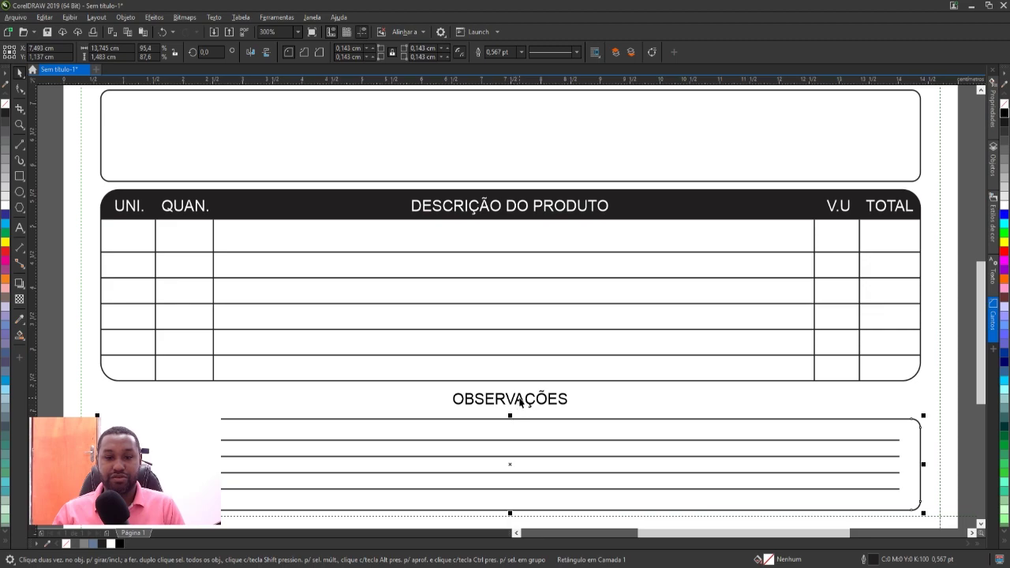
drag(522, 401, 521, 451)
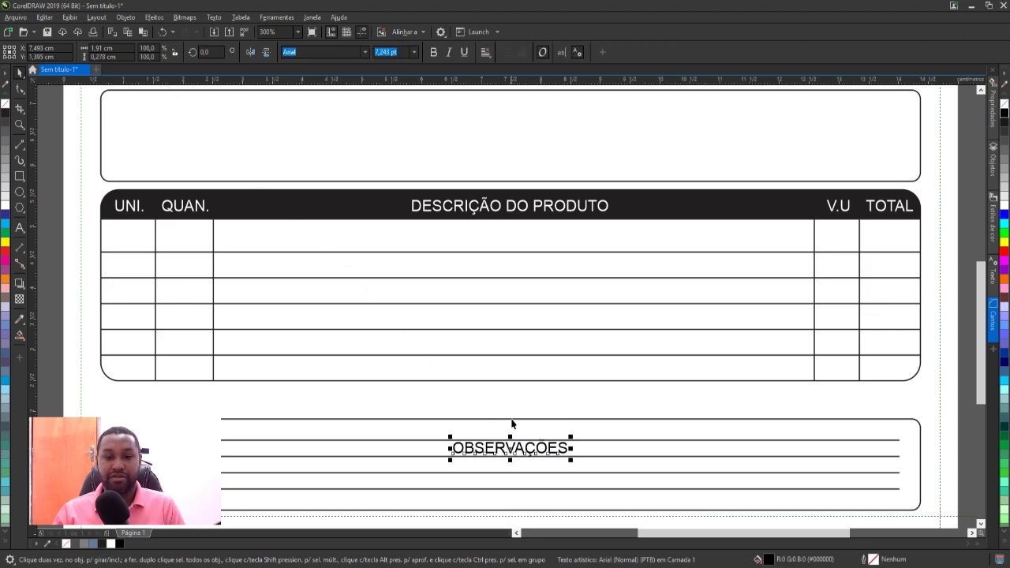
Step: Stretch the notes box upward to sit just below the product table
click(511, 420)
drag(513, 415, 513, 392)
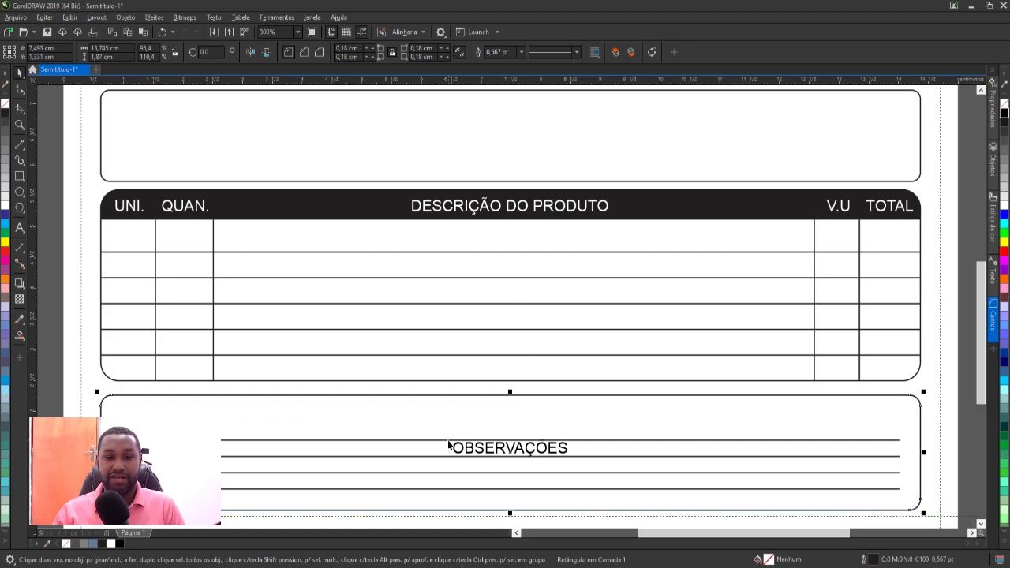
click(479, 254)
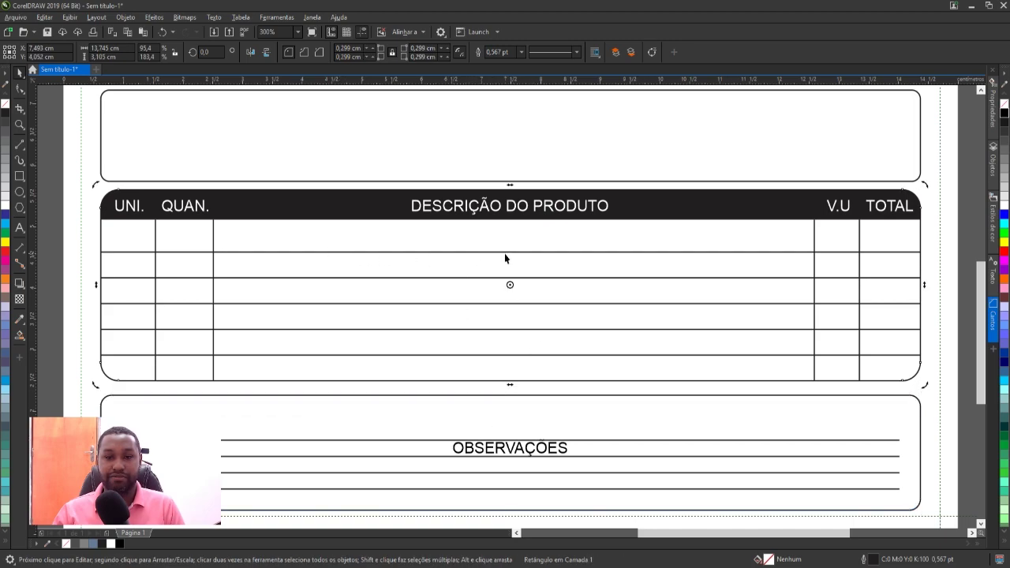
Step: Smart Fill a header band across the notes box top using a temporary dividing line, then delete the line
click(505, 252)
drag(505, 252, 545, 421)
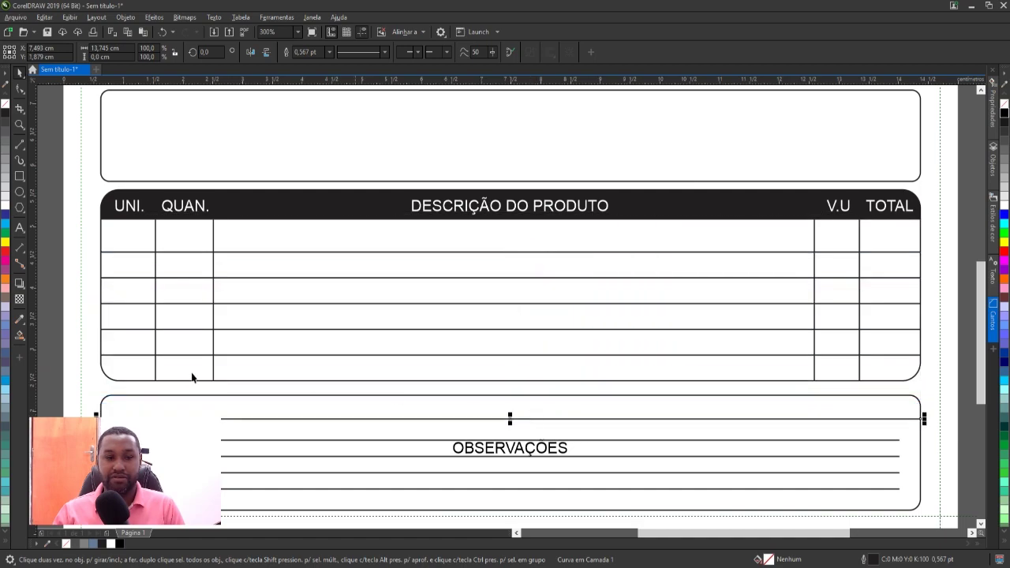
click(23, 336)
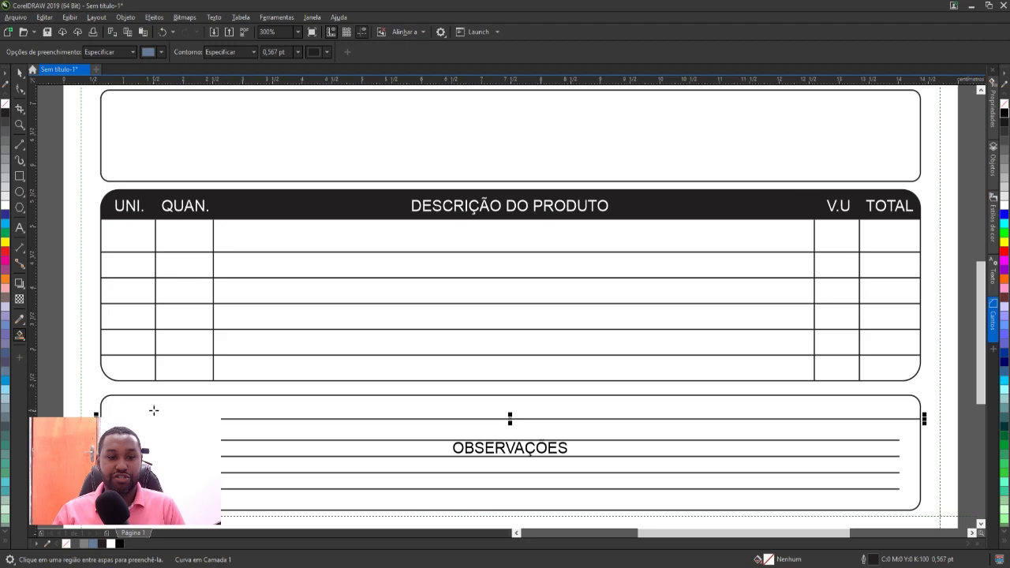
click(153, 410)
key(space)
drag(93, 414, 889, 442)
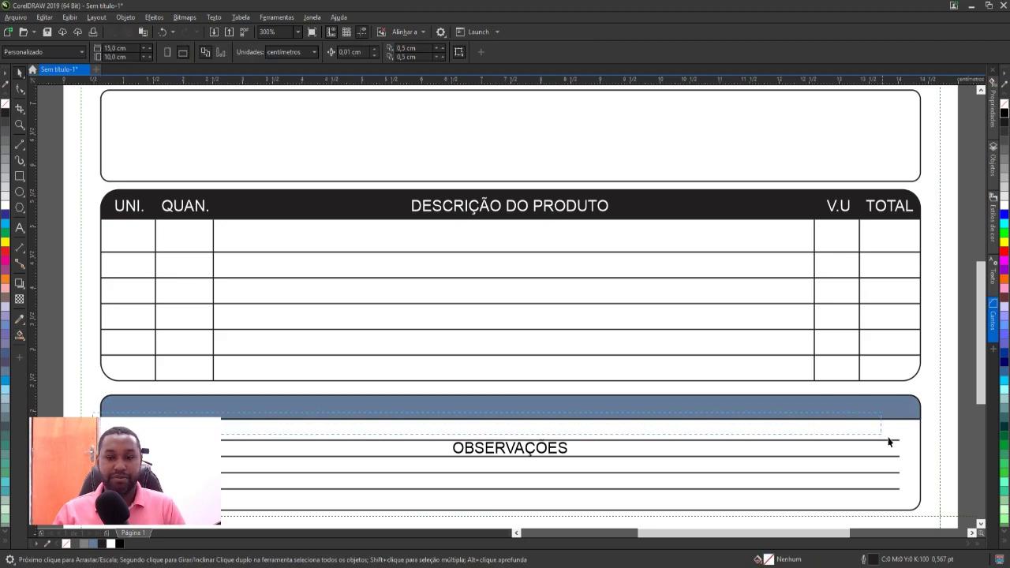
key(Delete)
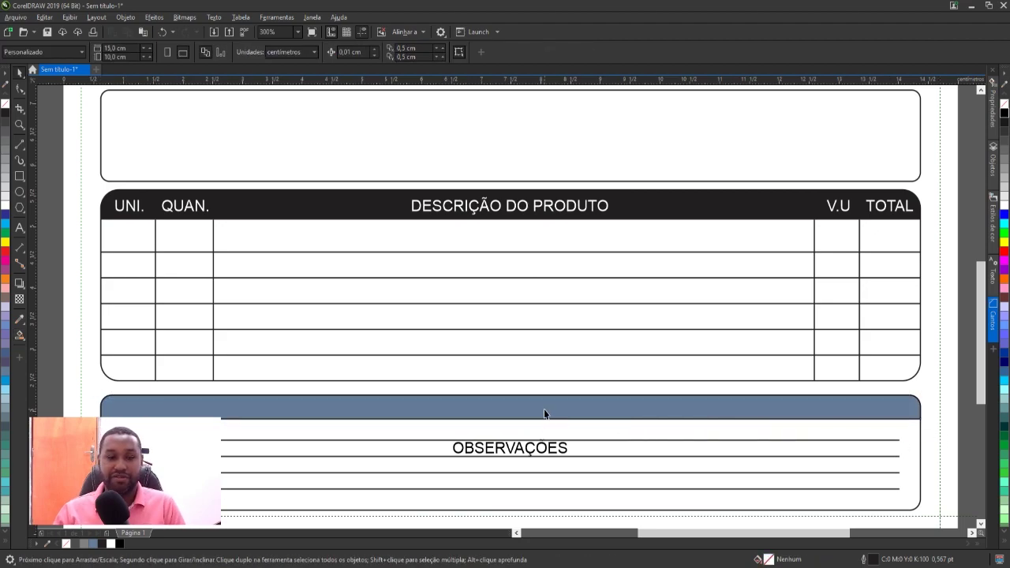
Step: Fill the band black without outline and place the OBSERVAÇÕES title in it in white
click(544, 412)
click(119, 543)
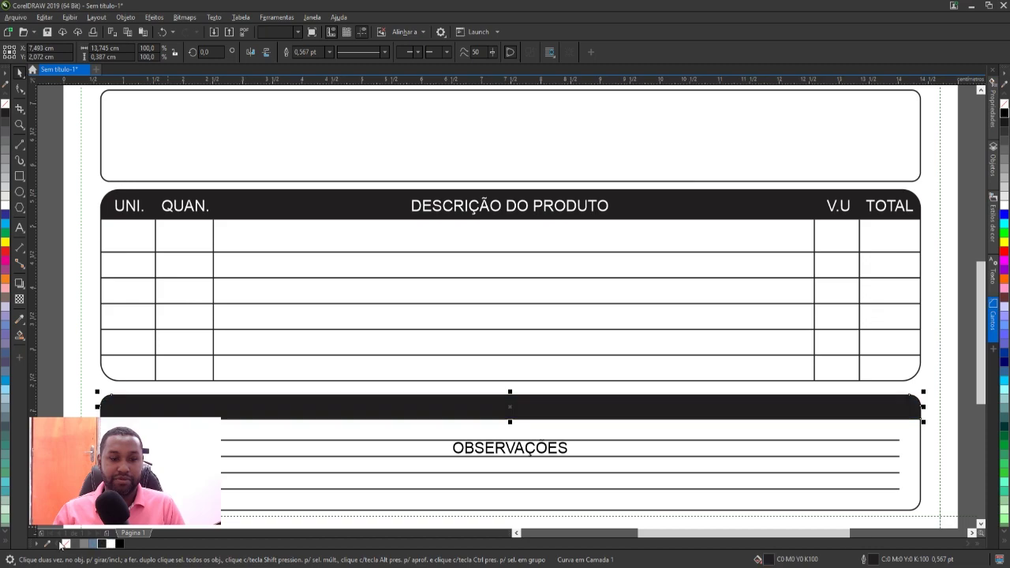
right_click(66, 544)
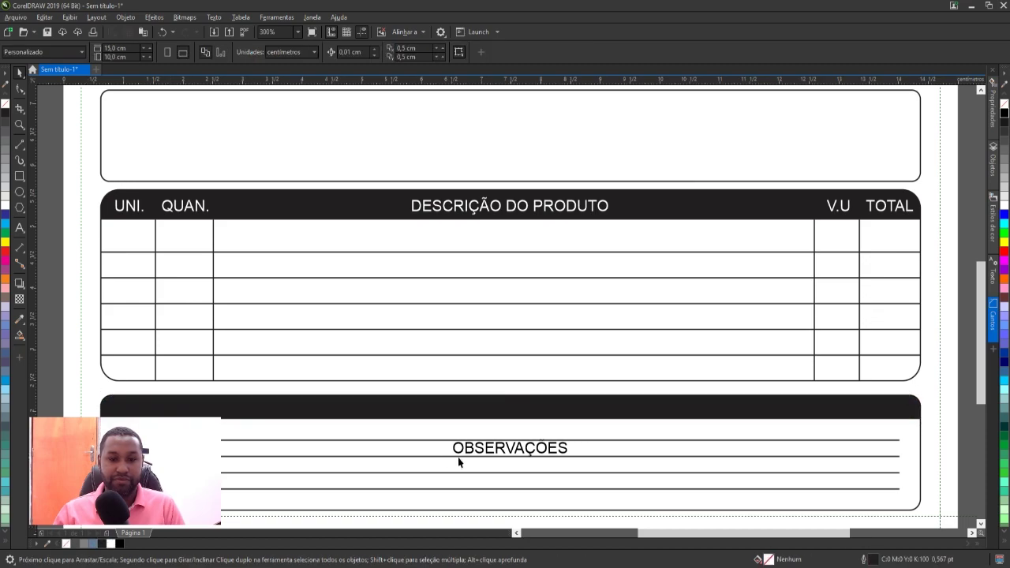
drag(508, 449, 510, 416)
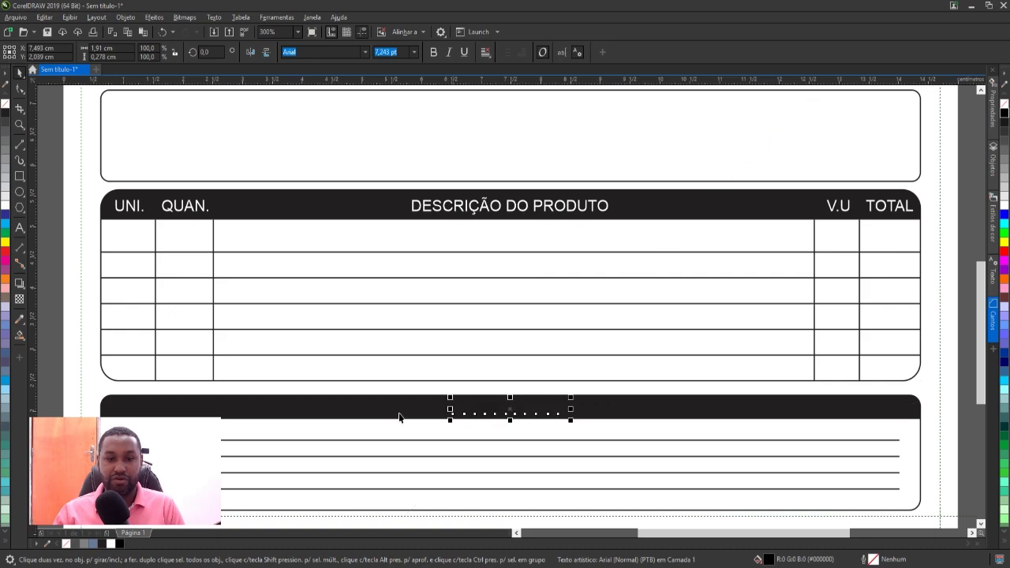
click(110, 544)
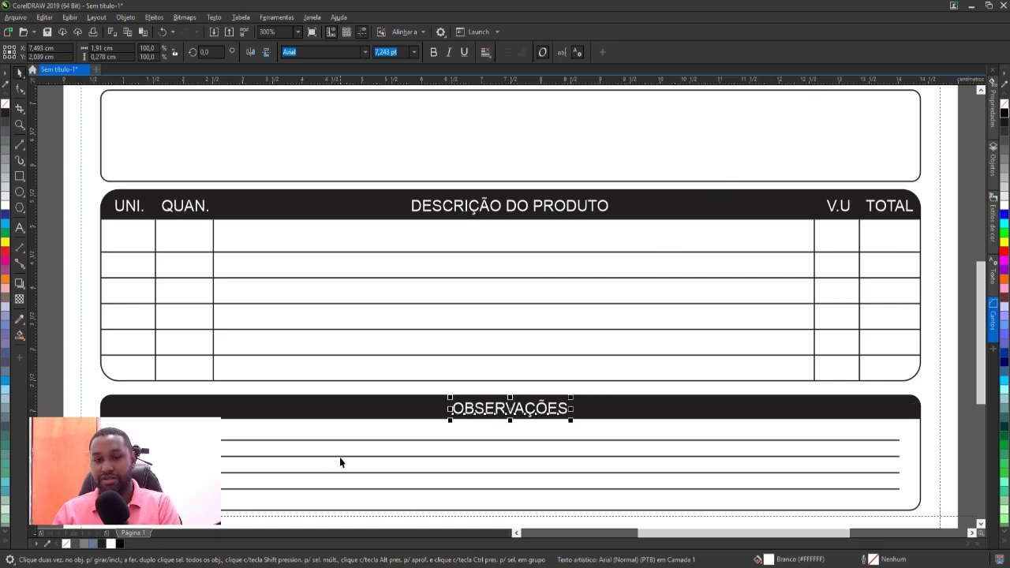
click(88, 394)
Step: Copy the UNI. label into the empty customer box and colour it black
scroll(395, 374, down, 2)
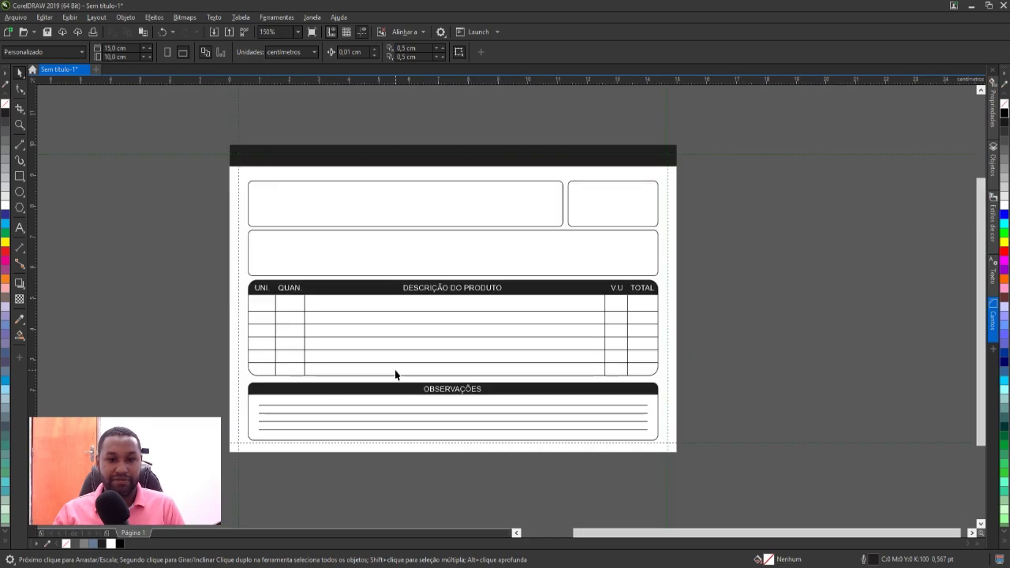
scroll(396, 279, up, 2)
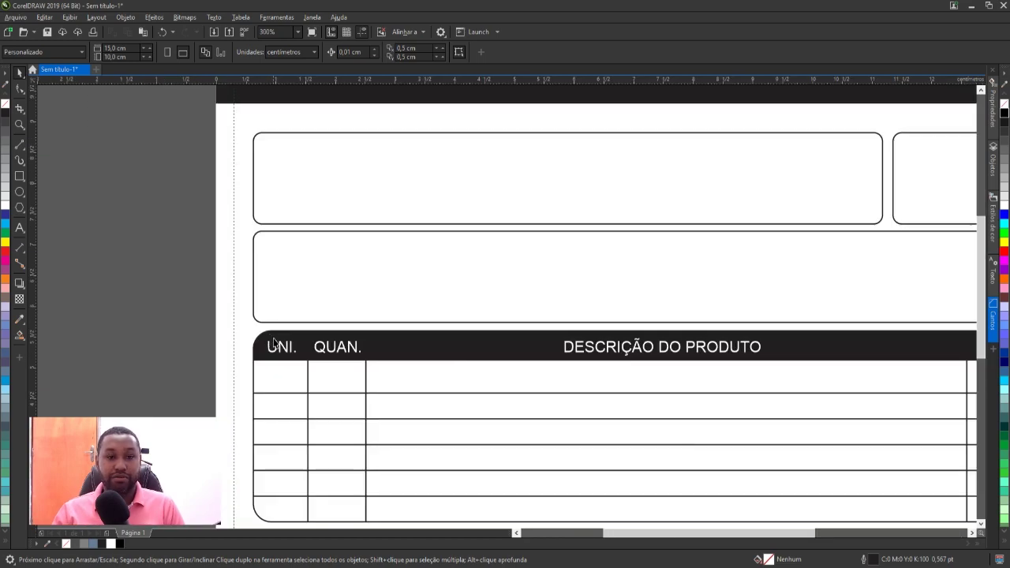
scroll(275, 352, up, 2)
drag(281, 355, 300, 167)
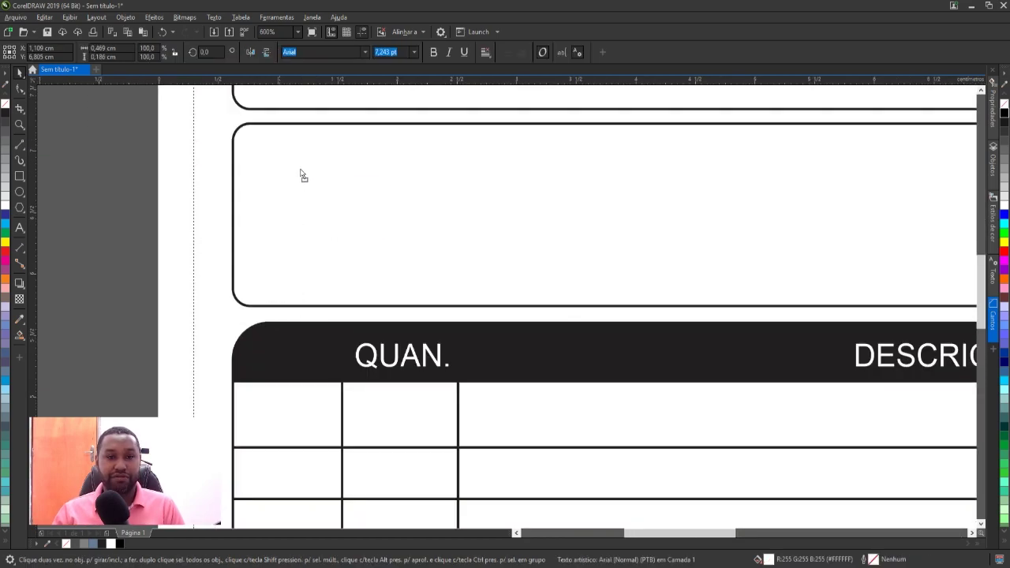
click(119, 542)
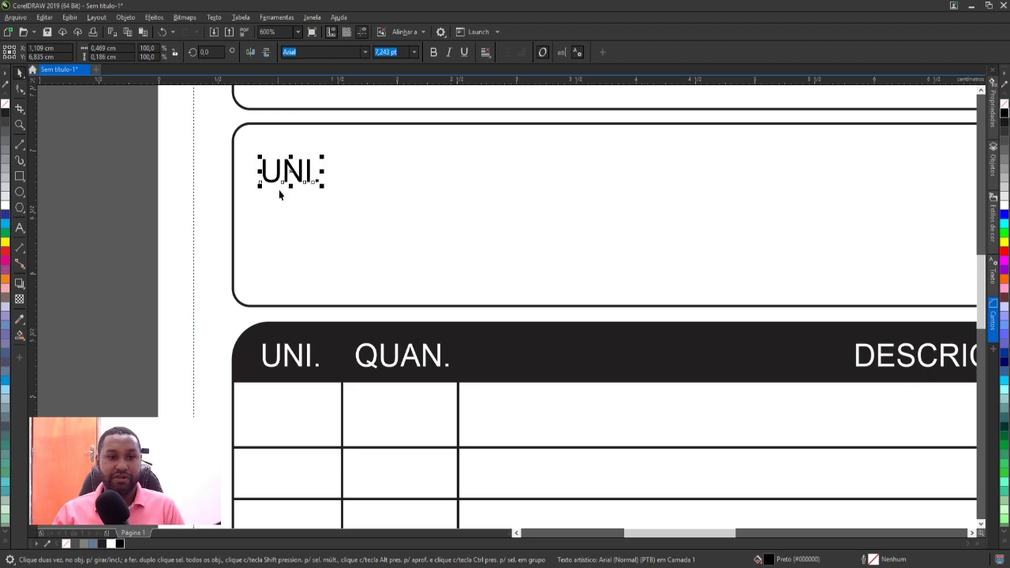
Step: Retype the copied label as three lines: NOME:, END.: and DATA/PEDIDO:
double_click(285, 172)
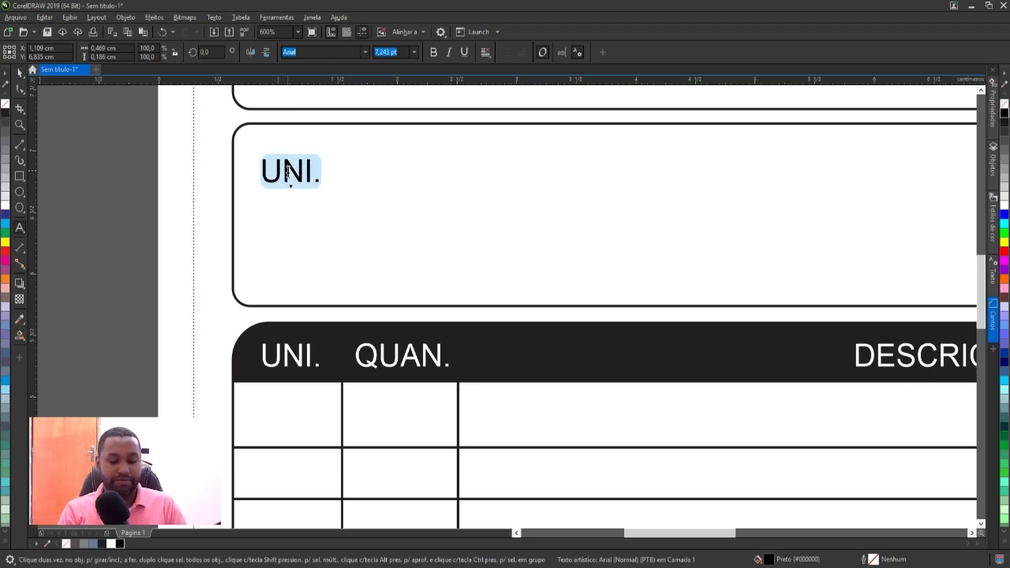
text(NOME:)
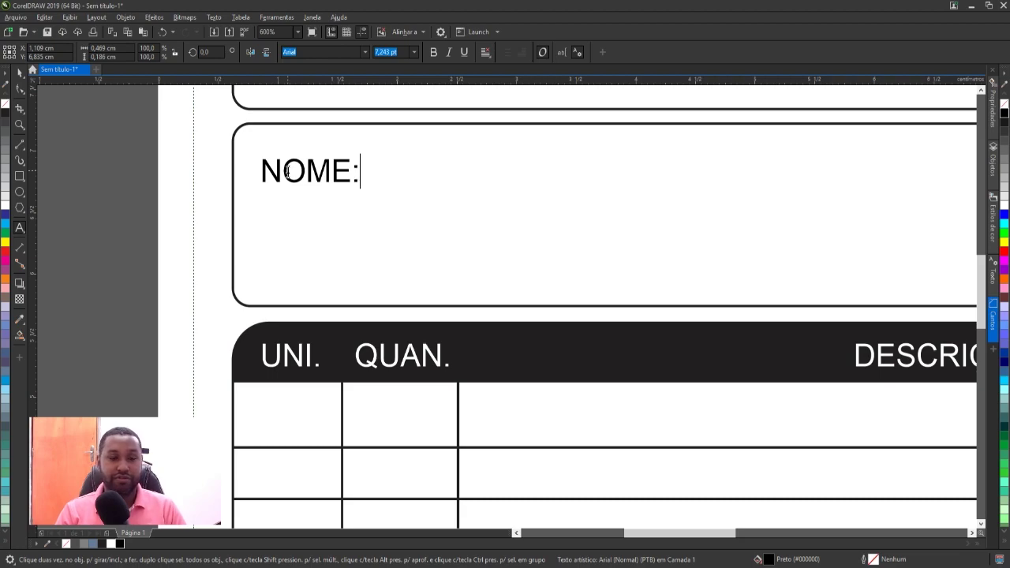
key(Return)
text(END)
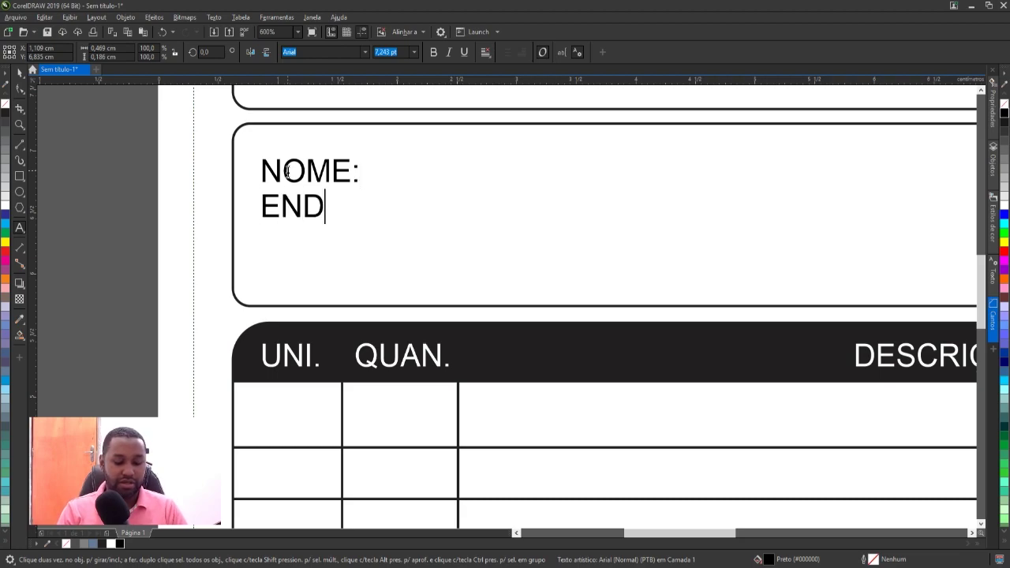
text(.:)
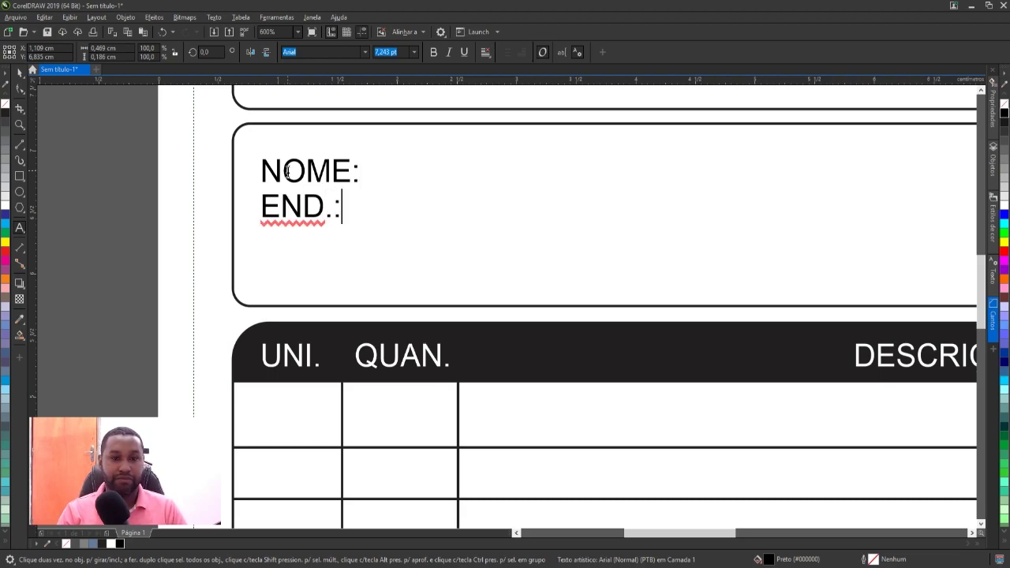
key(Return)
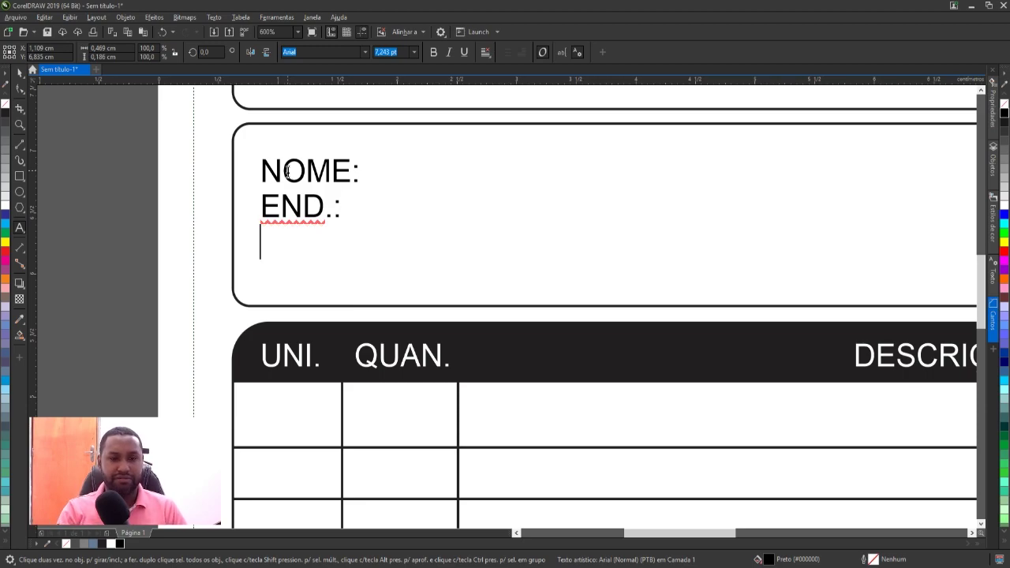
text(DATA/PEDIDO:)
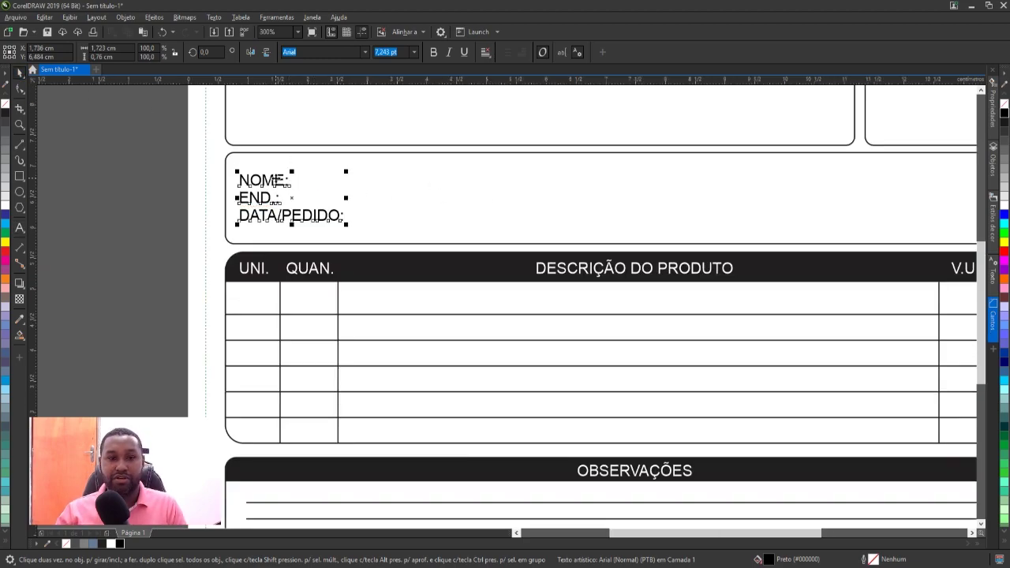
Step: Duplicate the label block to the customer box's right and change NOME to TEL
drag(277, 184, 626, 183)
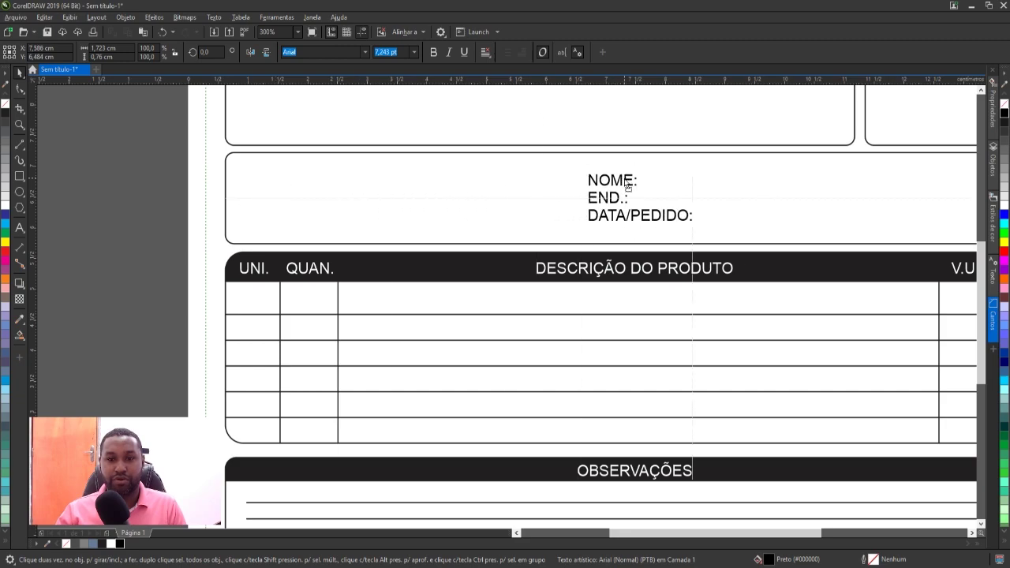
double_click(625, 183)
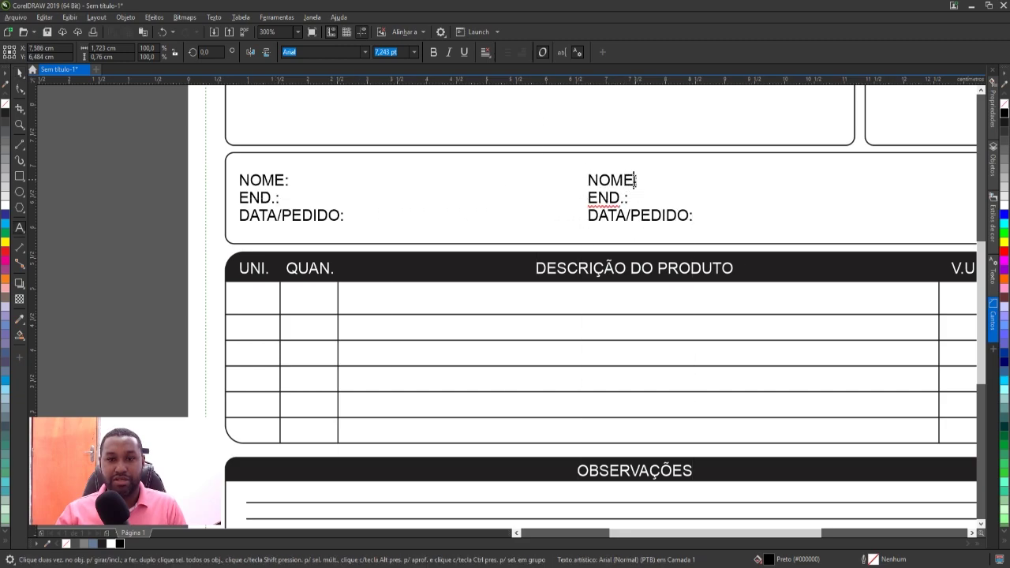
drag(634, 181, 578, 183)
text(TEL.:)
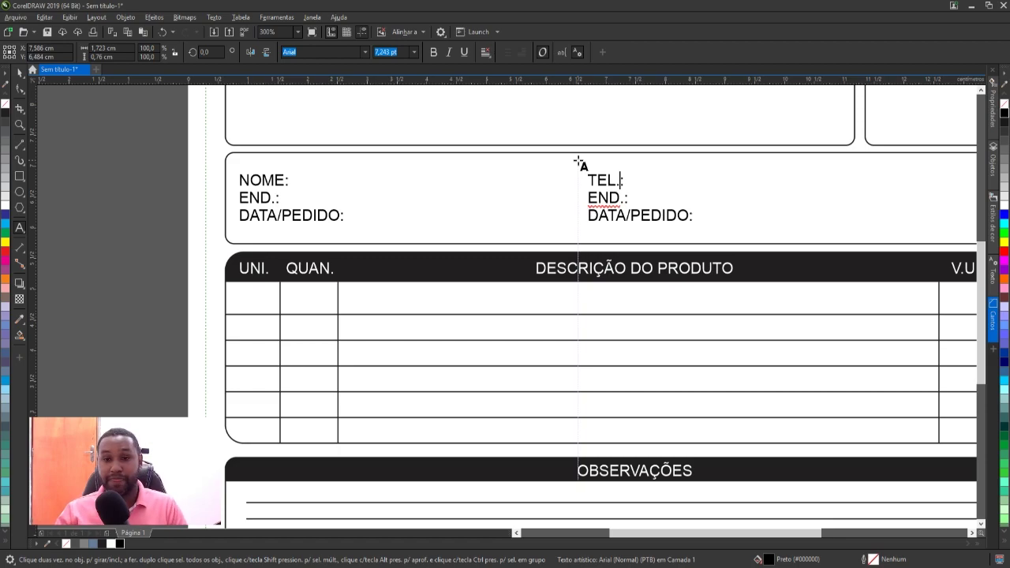
Step: Replace END with BAIRRO and PEDIDO with ENTREGA in the right-hand labels
click(612, 183)
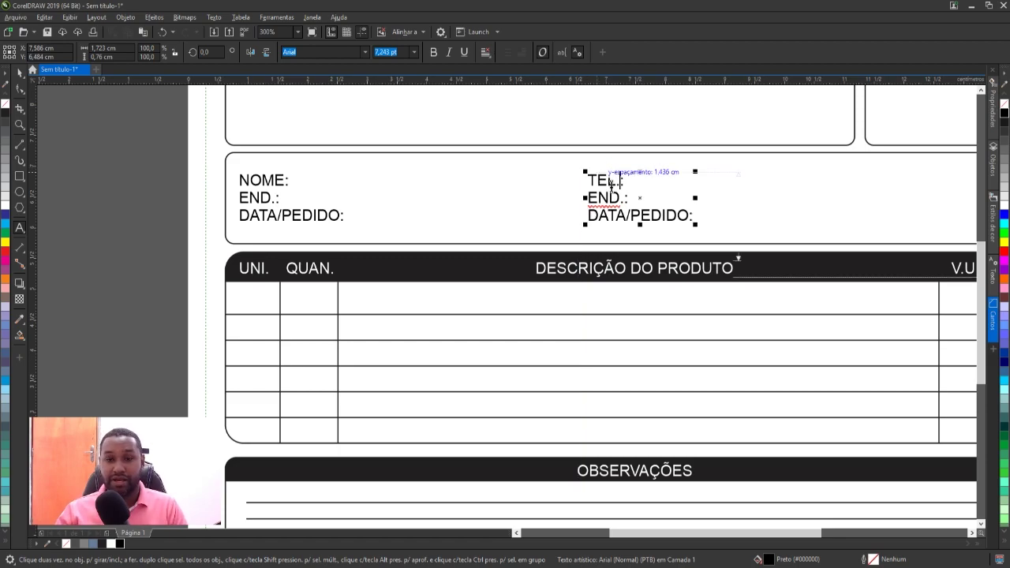
drag(618, 197, 592, 196)
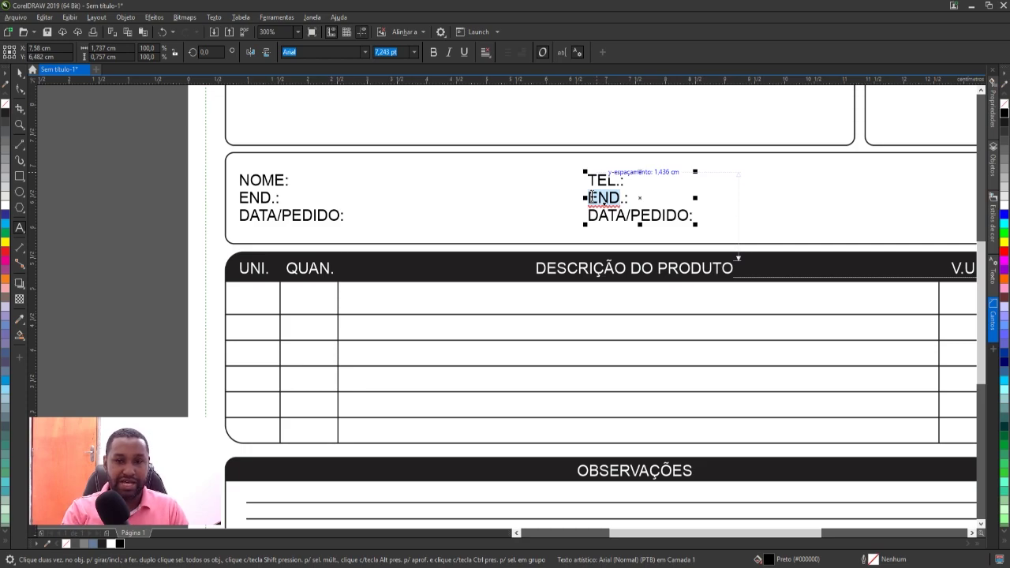
text(BAIRRO:)
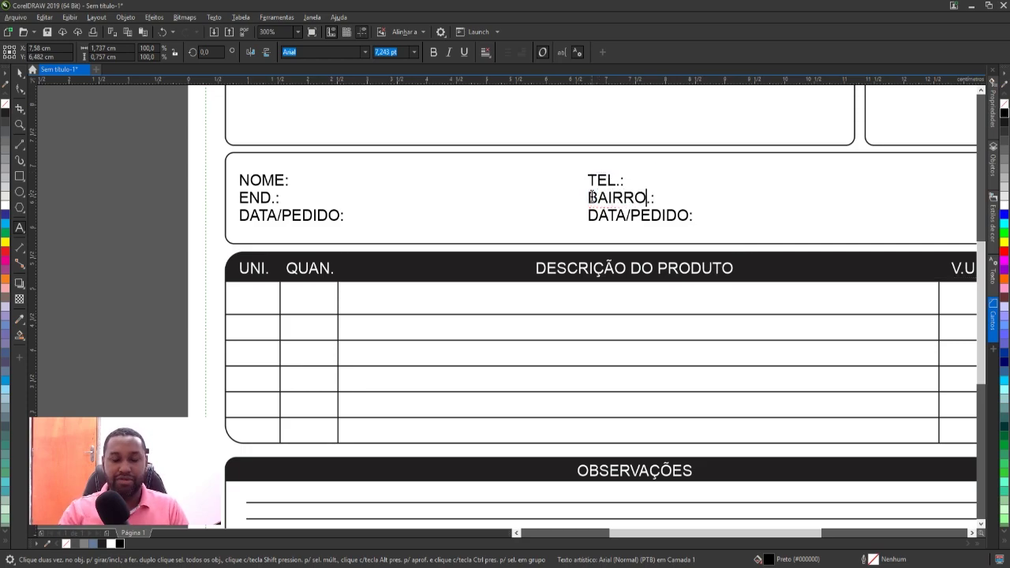
click(603, 211)
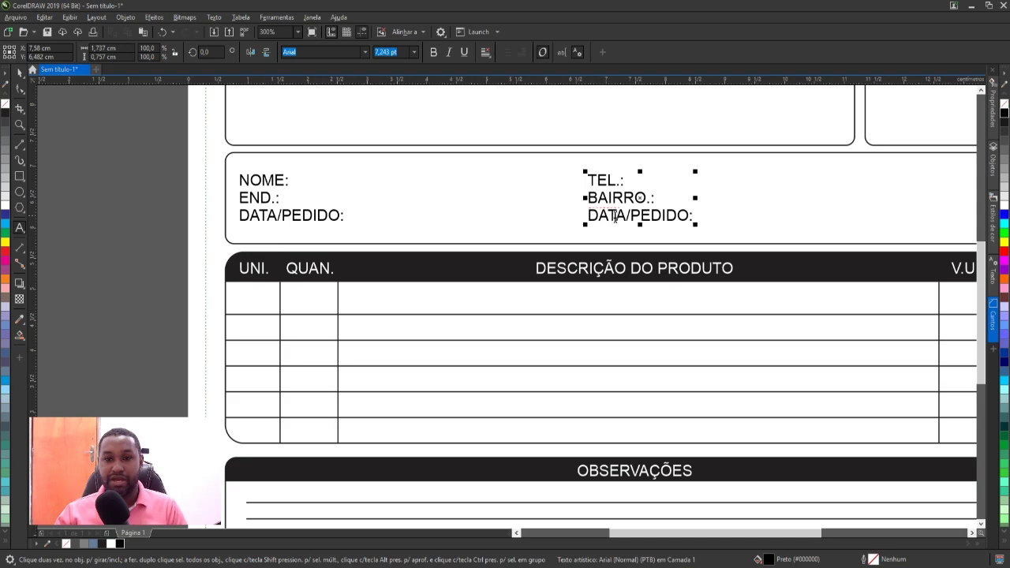
drag(630, 216, 686, 213)
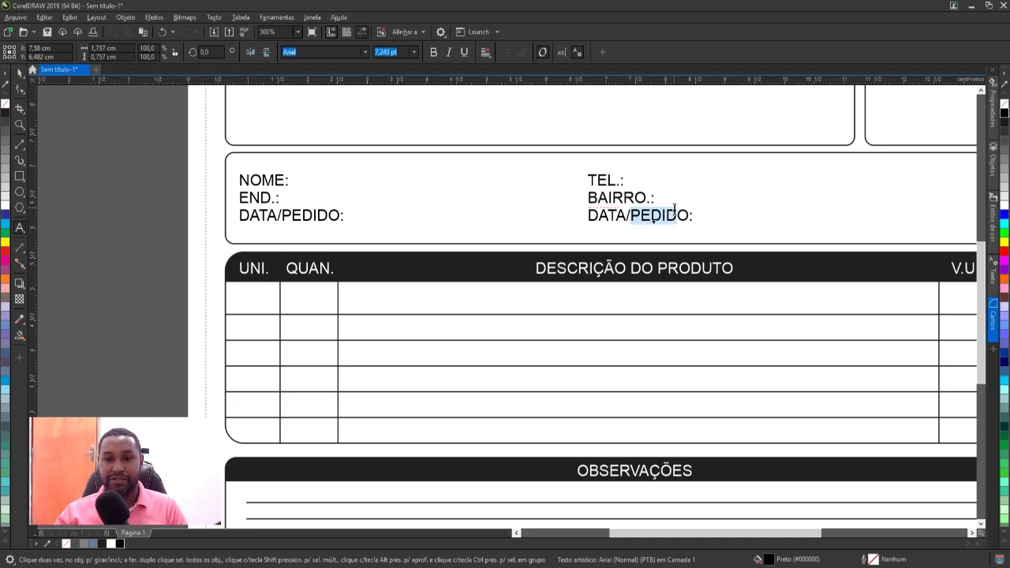
text(ENTRE)
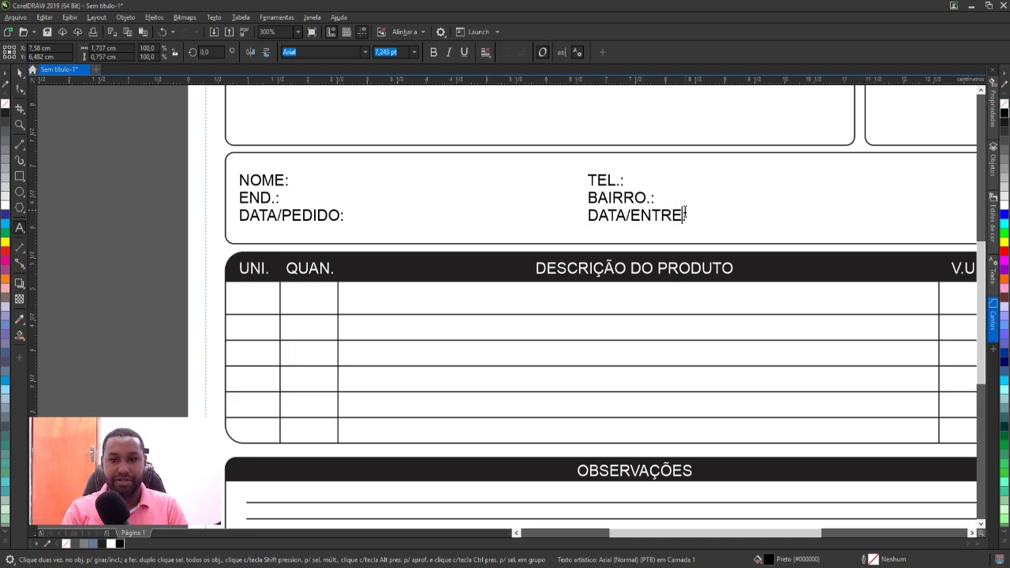
text(GA)
Step: Draw a writing line after NOME: extending up to TEL.:
click(134, 164)
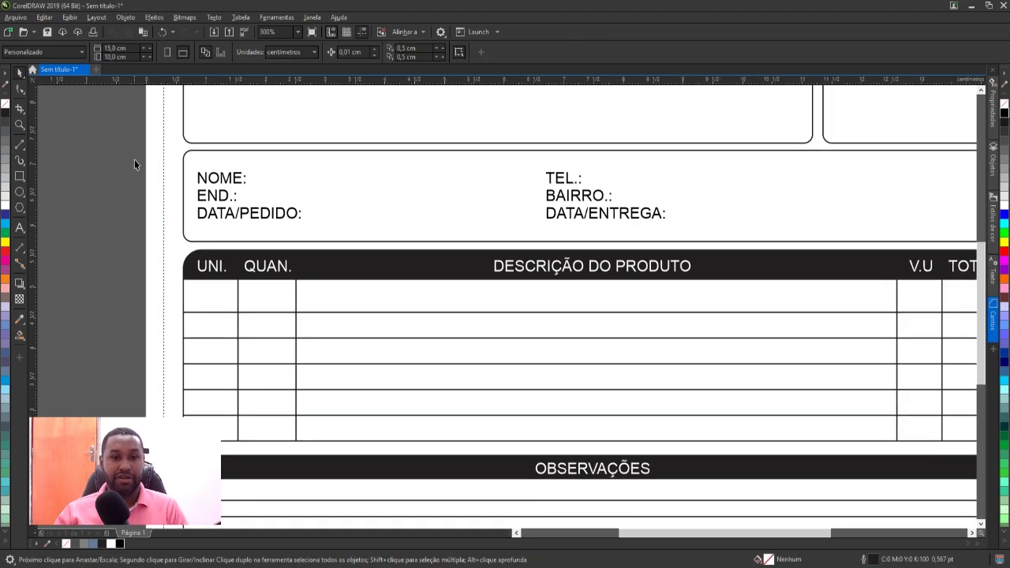
click(19, 146)
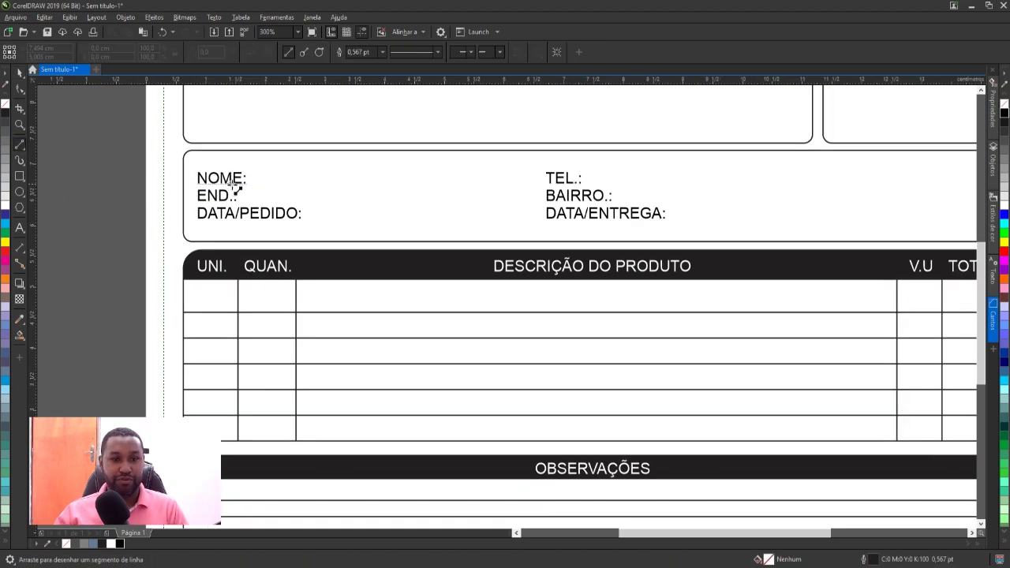
drag(259, 183, 552, 184)
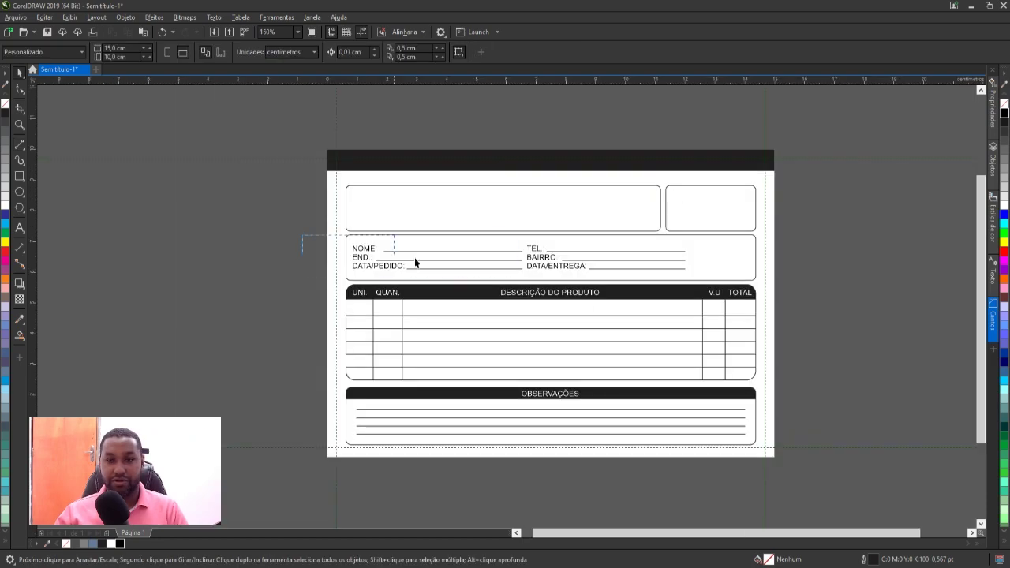
Step: Group the field labels and lines, then align the group within the rounded customer box
drag(688, 282, 689, 282)
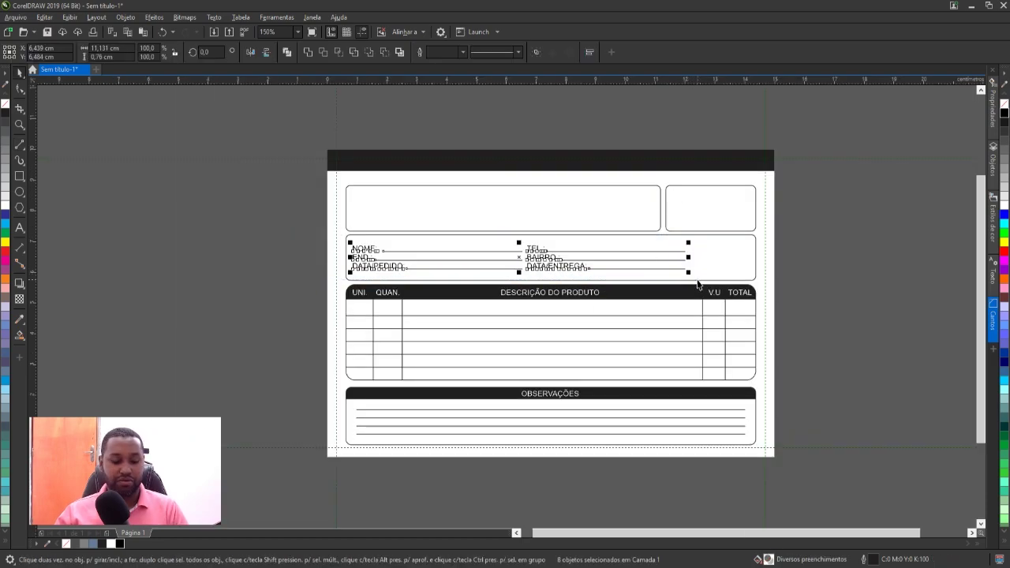
key(ctrl+g)
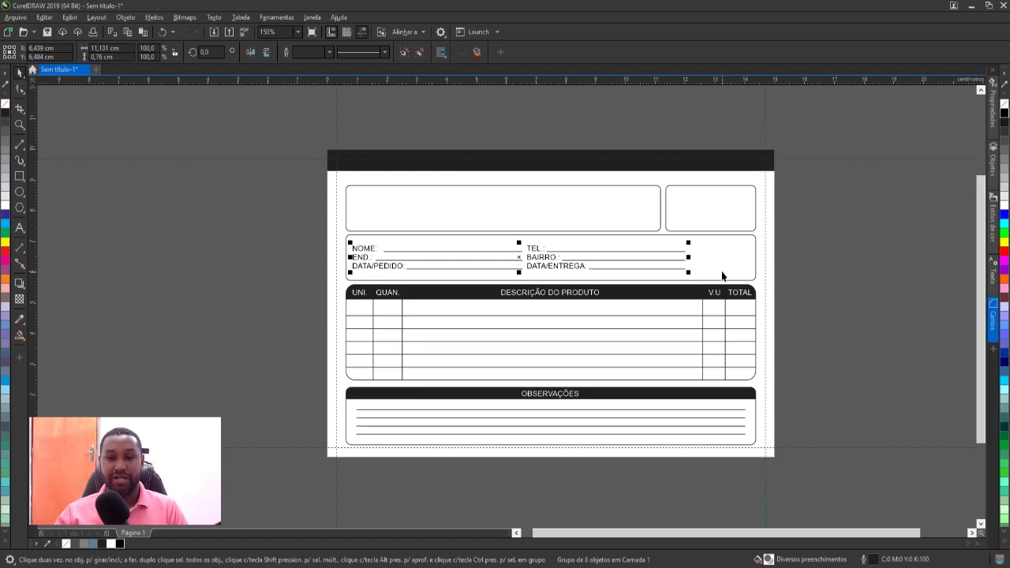
shift+click(711, 269)
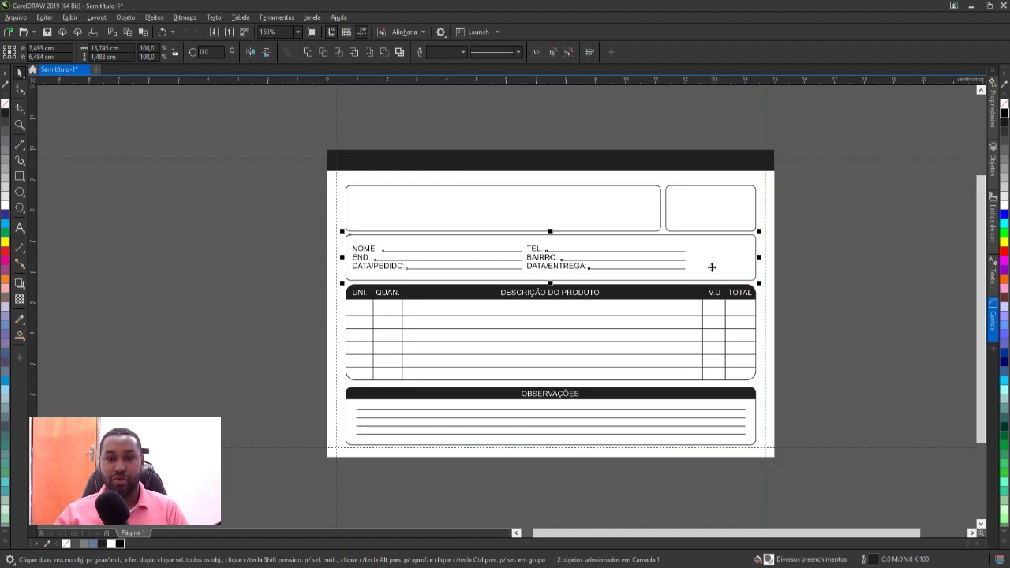
key(c)
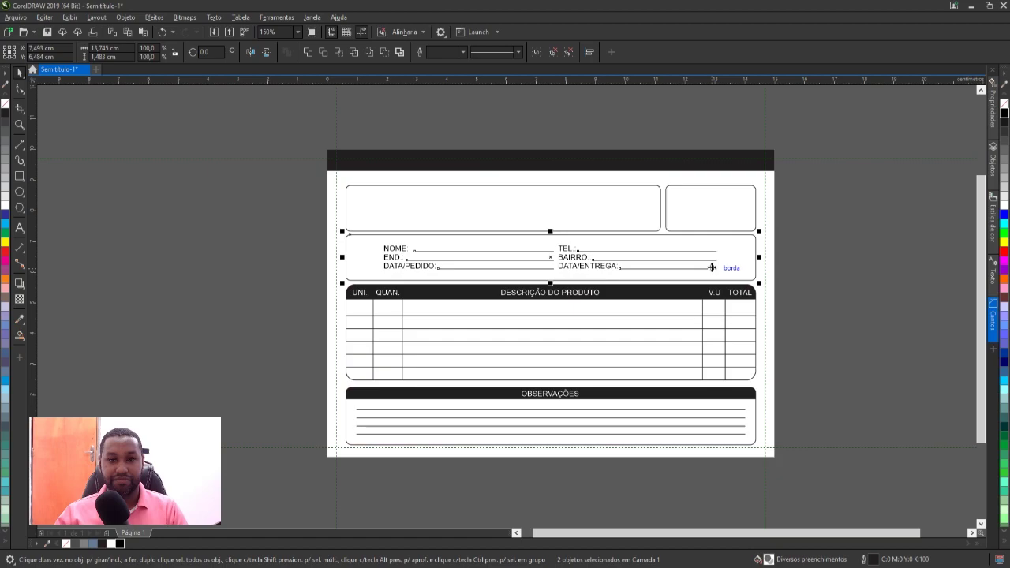
click(294, 256)
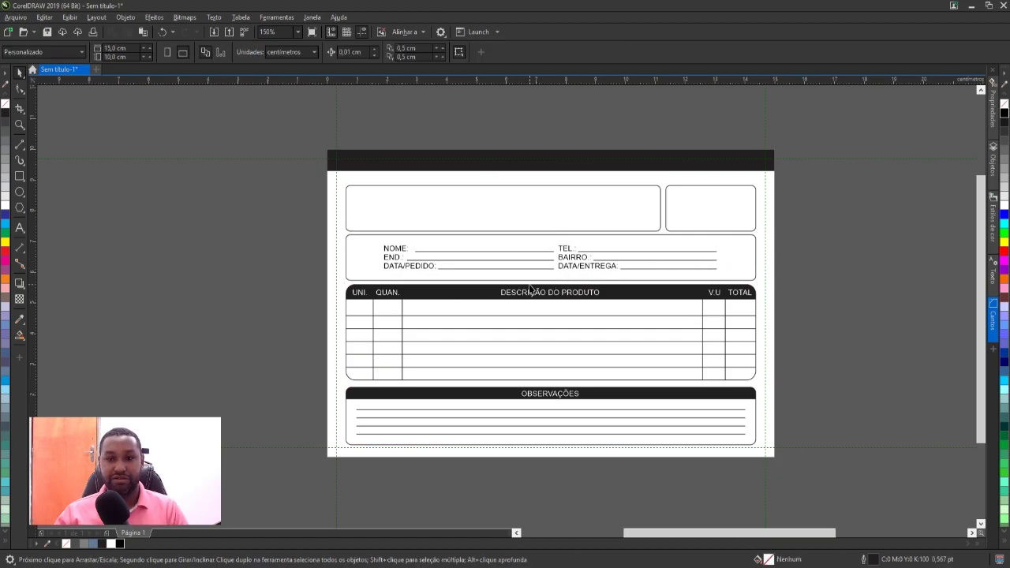
scroll(529, 284, up, 1)
click(241, 251)
key(l)
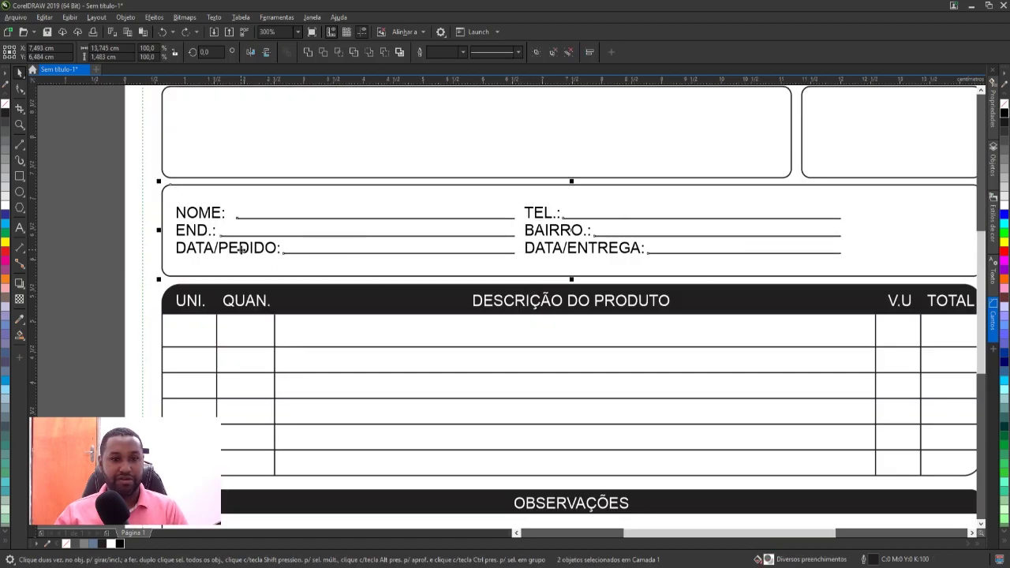
Step: Scroll to review the aligned customer fields and return to the Pick tool
scroll(456, 243, down, 1)
click(766, 208)
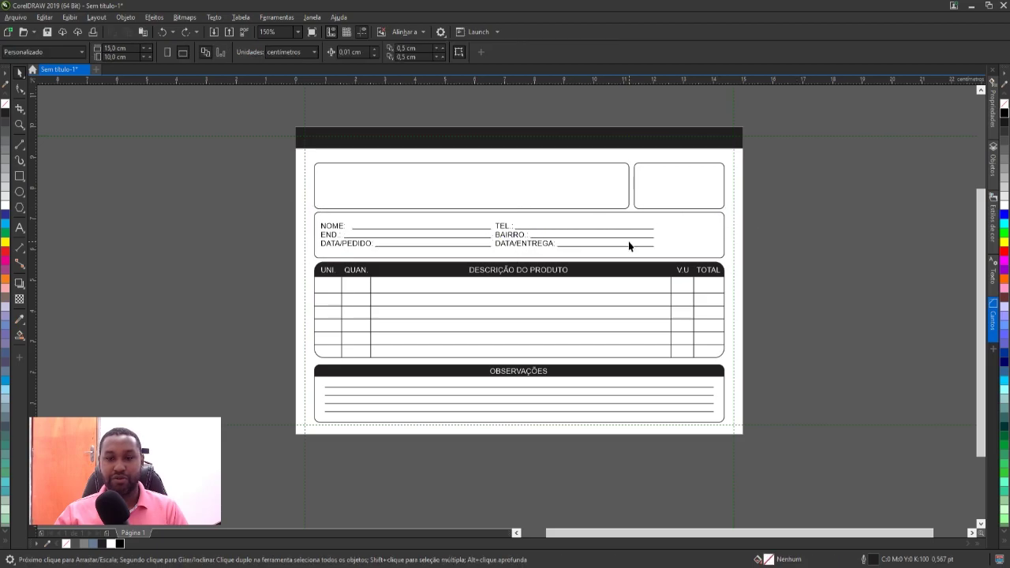
scroll(696, 236, up, 1)
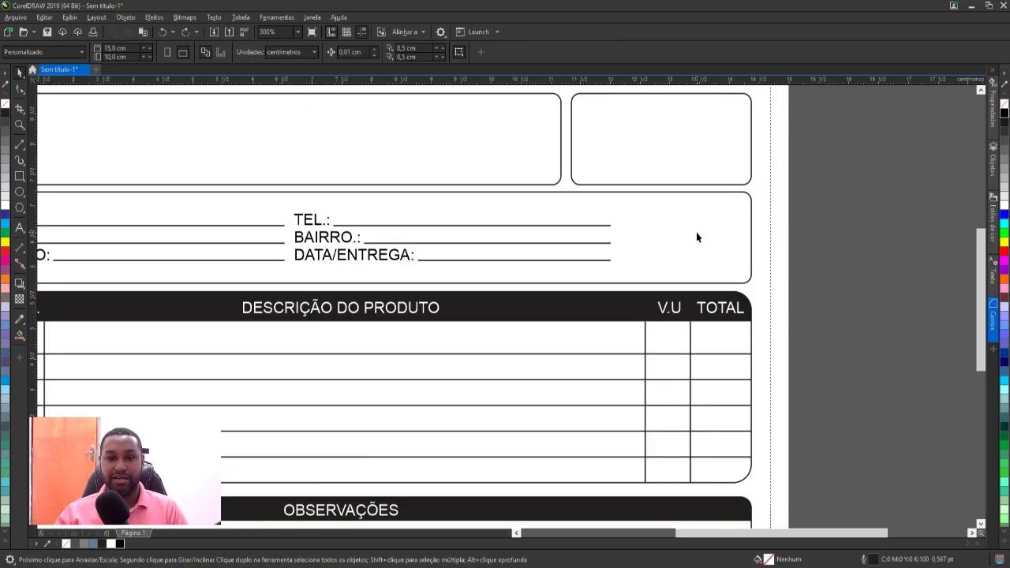
scroll(696, 236, down, 1)
scroll(492, 182, up, 1)
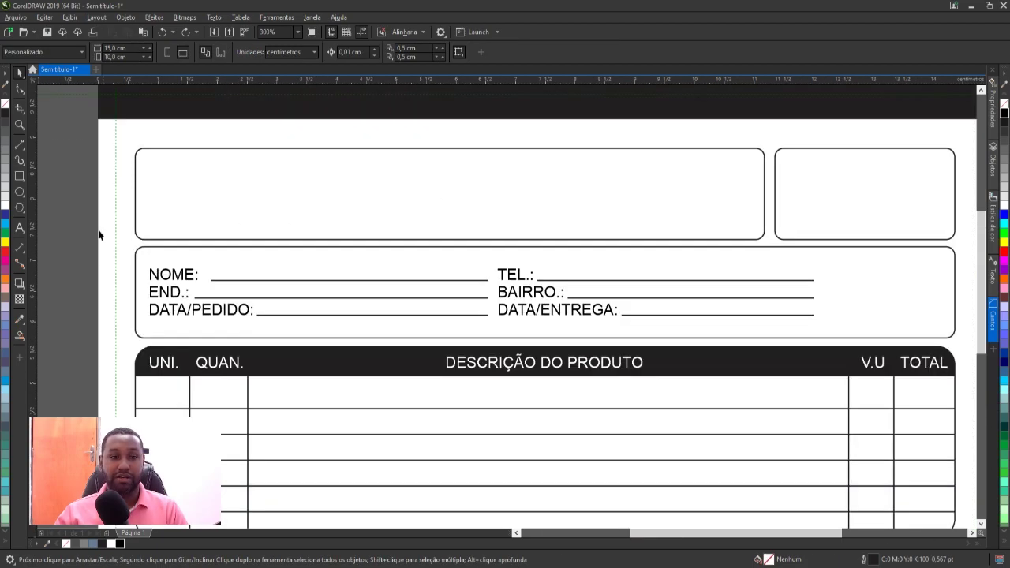
click(21, 228)
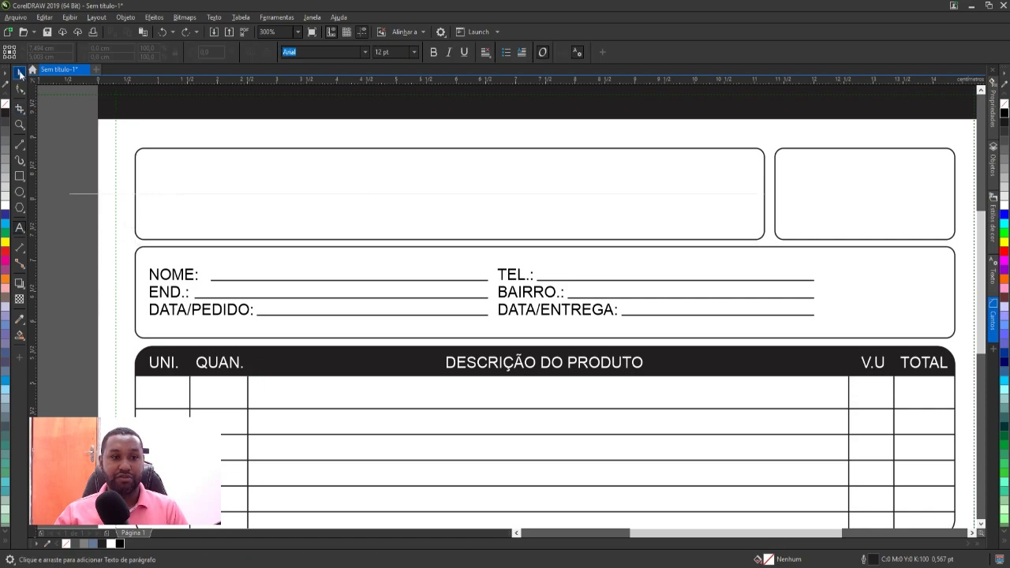
click(21, 73)
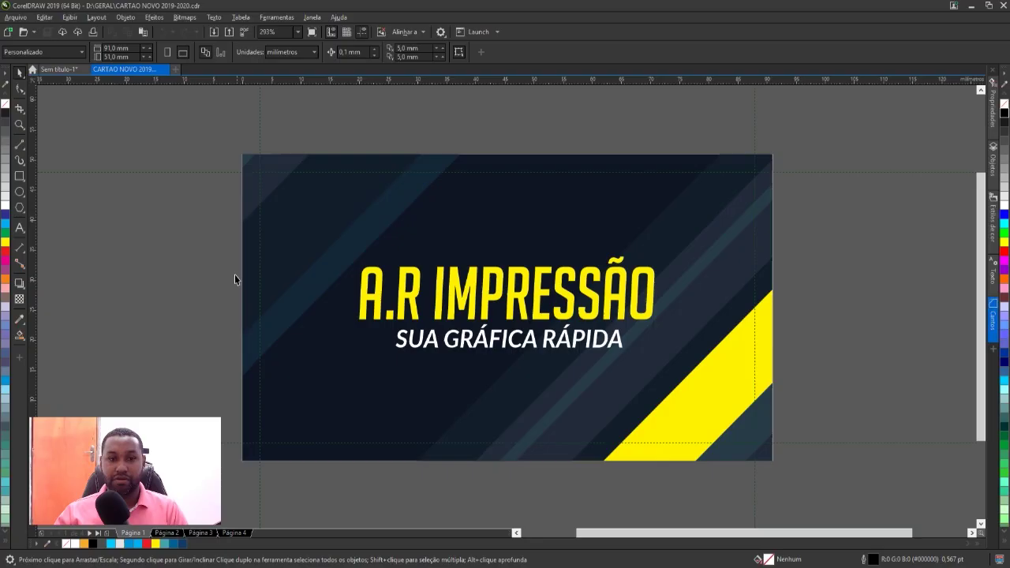
Step: Copy the A.R IMPRESSÃO logo from the business card into the top-left header box, scaled down and black
drag(214, 240, 698, 378)
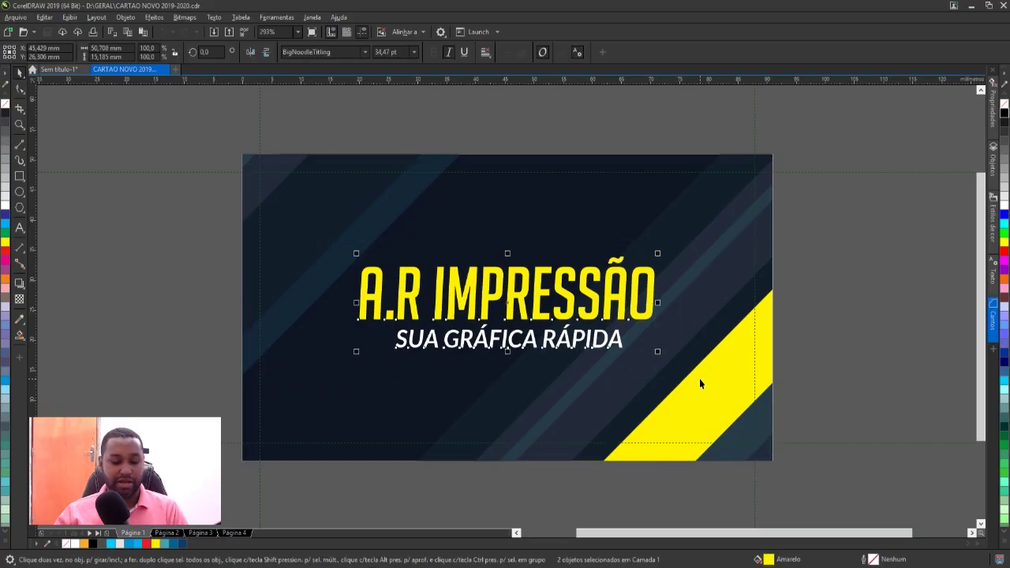
click(57, 70)
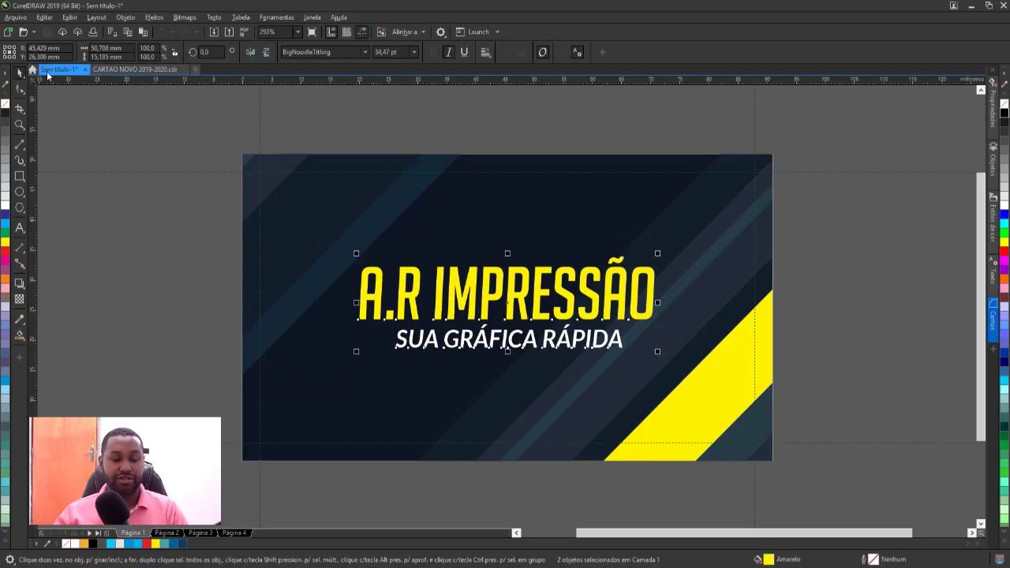
key(ctrl+v)
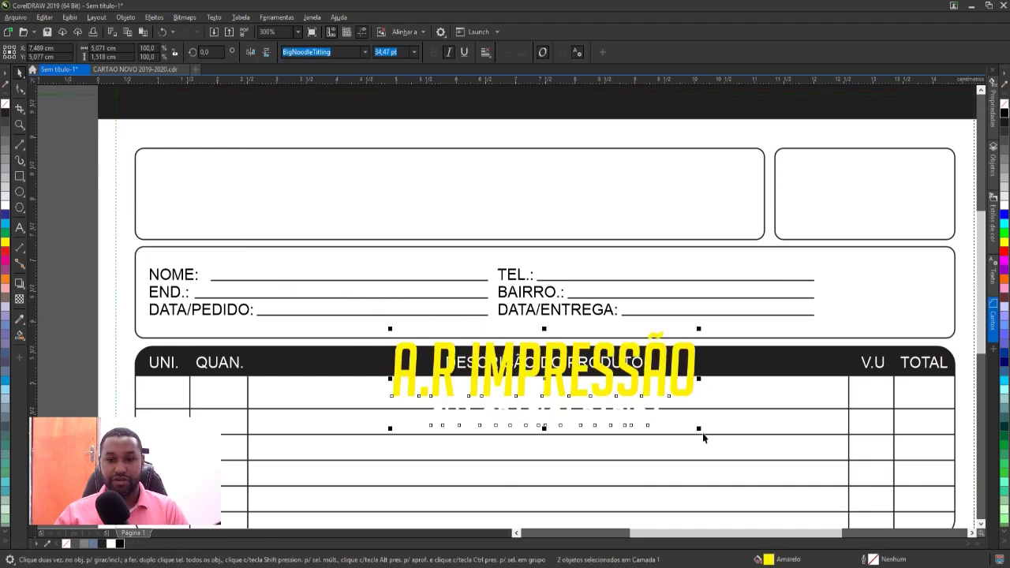
drag(698, 427, 536, 379)
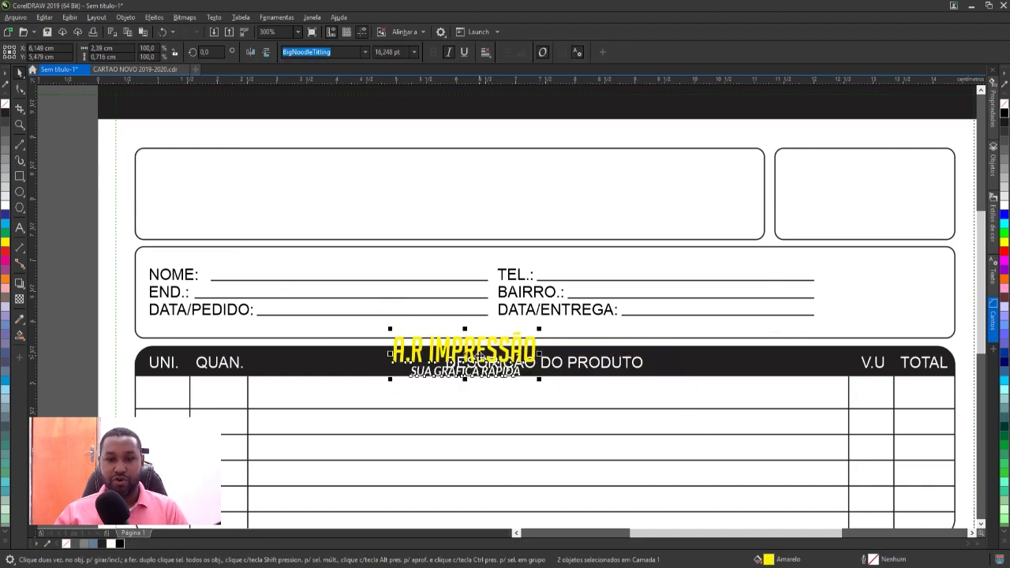
mouse_move(455, 345)
mouse_down()
mouse_move(337, 230)
mouse_move(254, 194)
mouse_up()
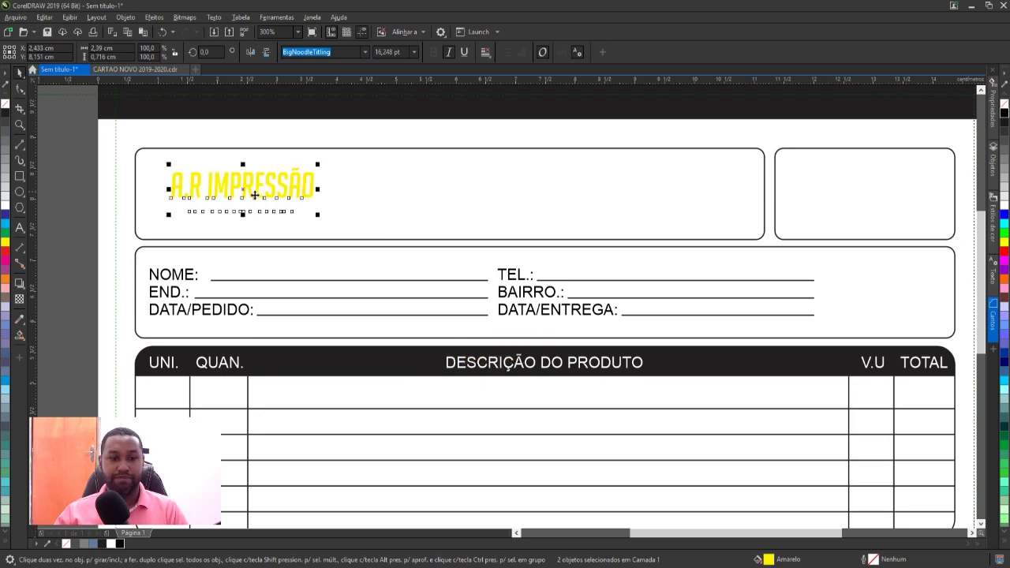
click(117, 542)
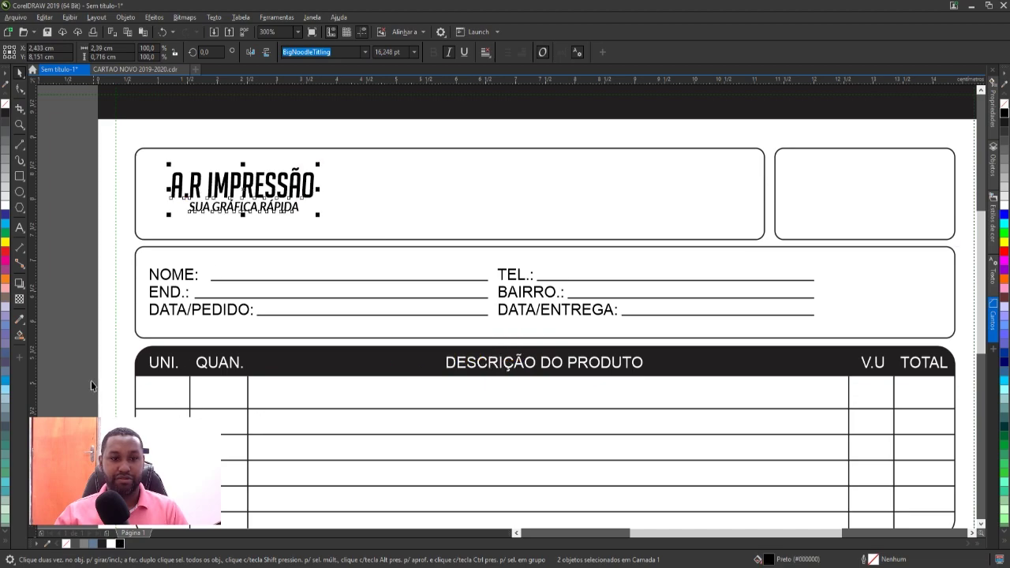
Step: Paste the company address, phone and CNPJ lines beside the logo and drag a copy rightward
click(67, 266)
key(F8)
click(365, 174)
text(RUA DOUTOR JORGE COSTA ANDRADE, Nº40 TEL.: 71 - 3333-2222 CNPJ: 24.0000./0001.24)
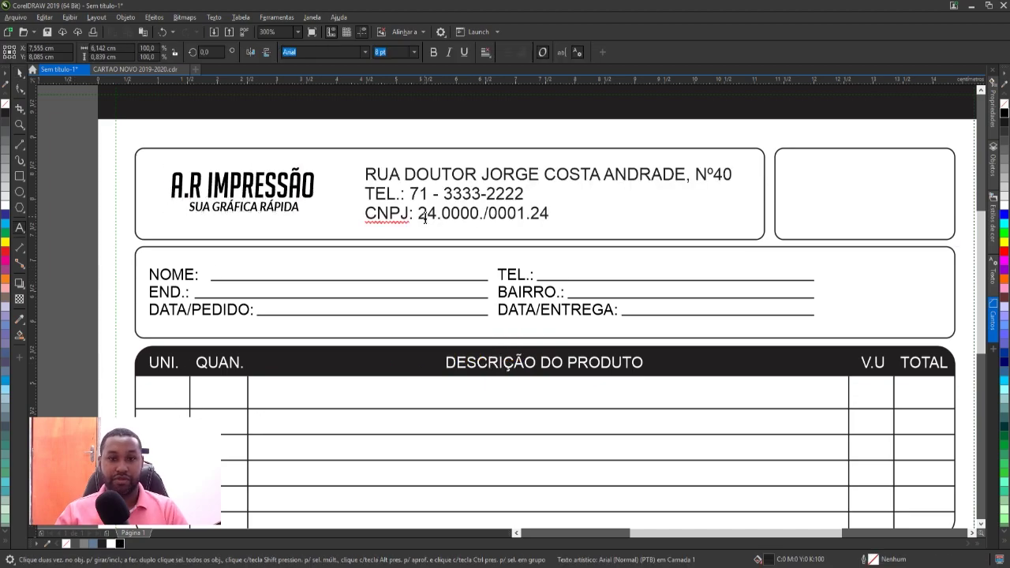
key(ctrl+space)
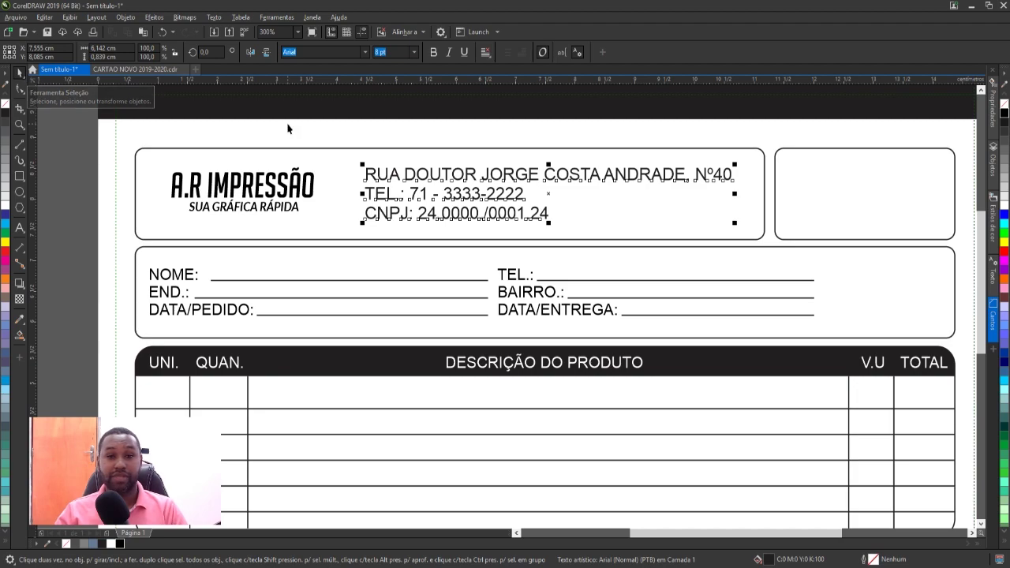
scroll(380, 165, down, 2)
scroll(592, 167, up, 2)
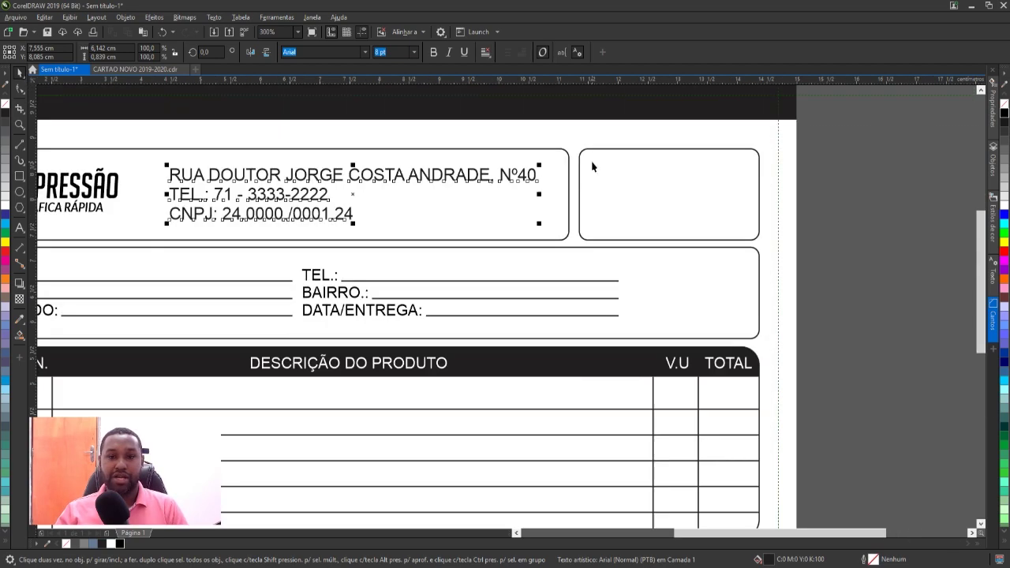
drag(197, 174, 625, 173)
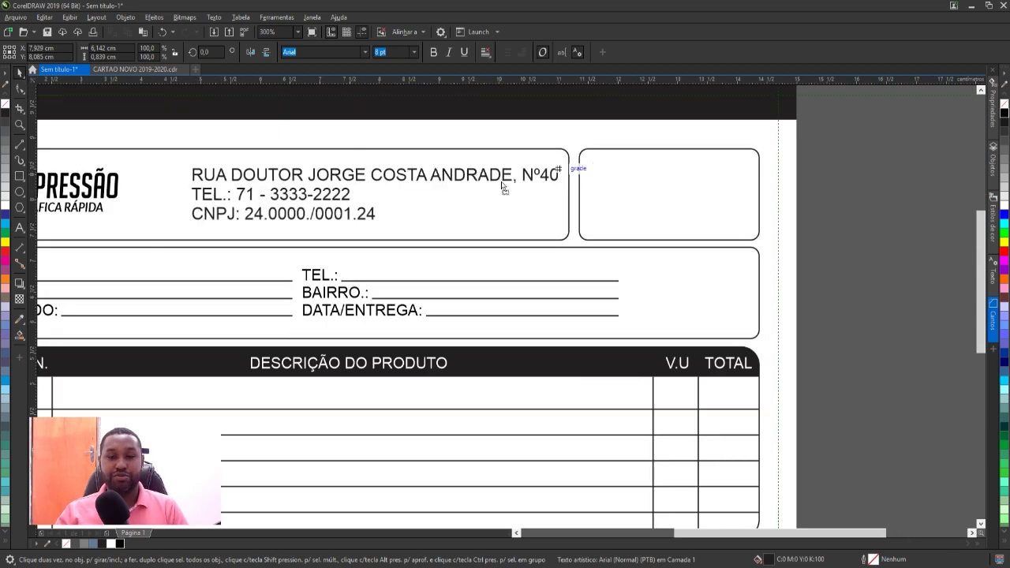
Step: Replace the copied text in the right header box with ORÇAMENTO and PEDIDO
double_click(627, 175)
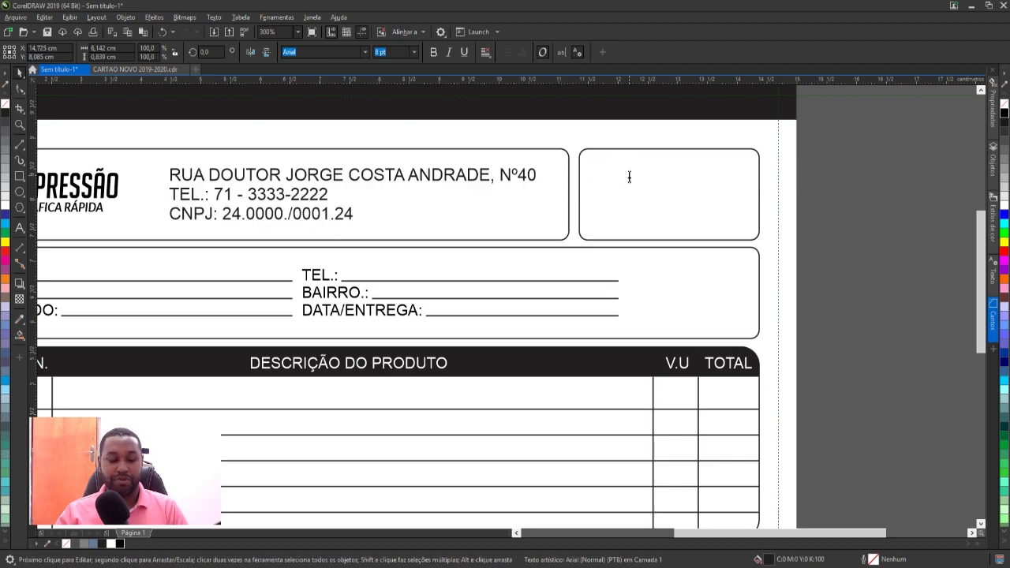
key(ctrl+a)
text(ORÇA)
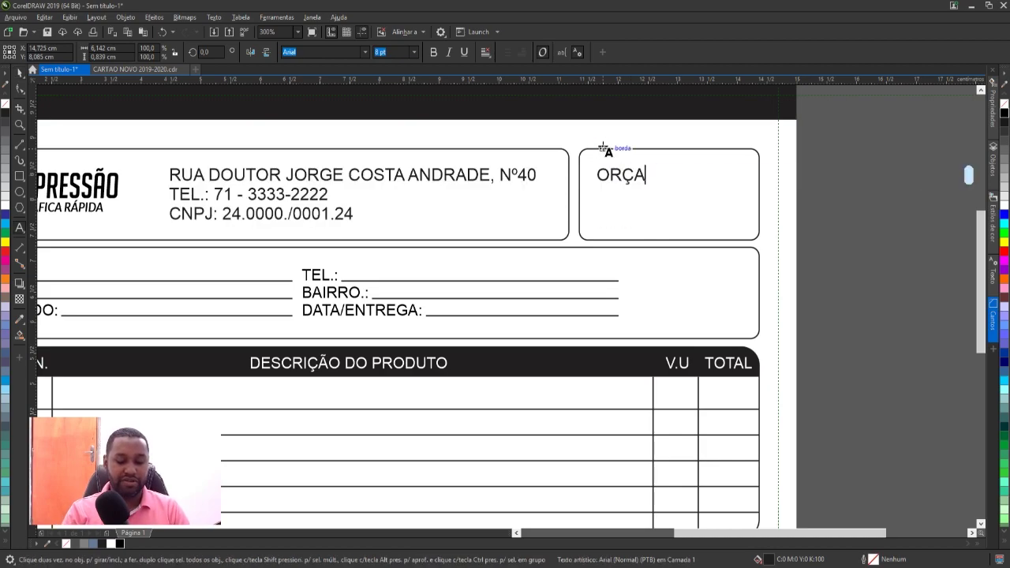
text(E)
text(MENTO)
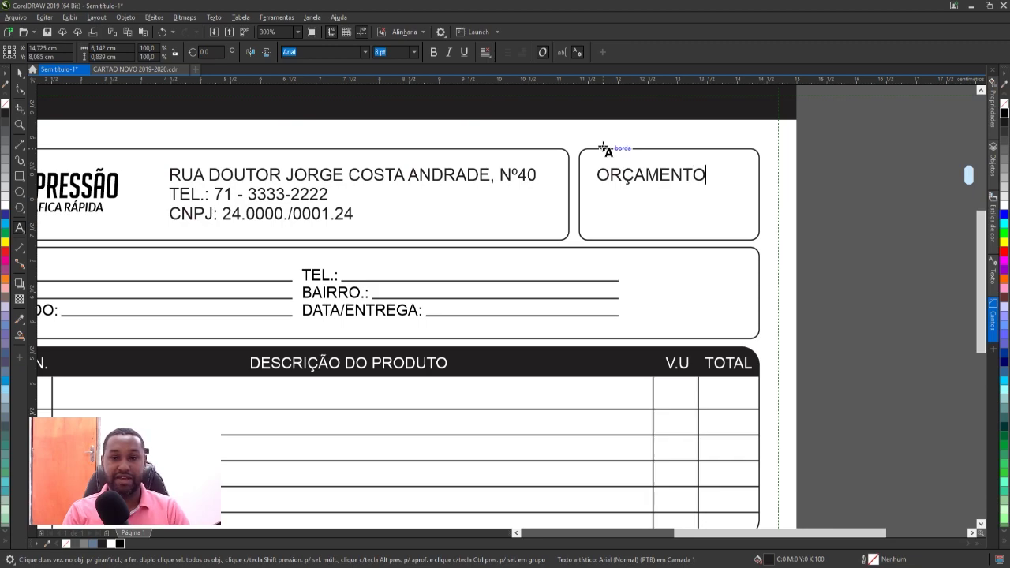
text(PEDIDO)
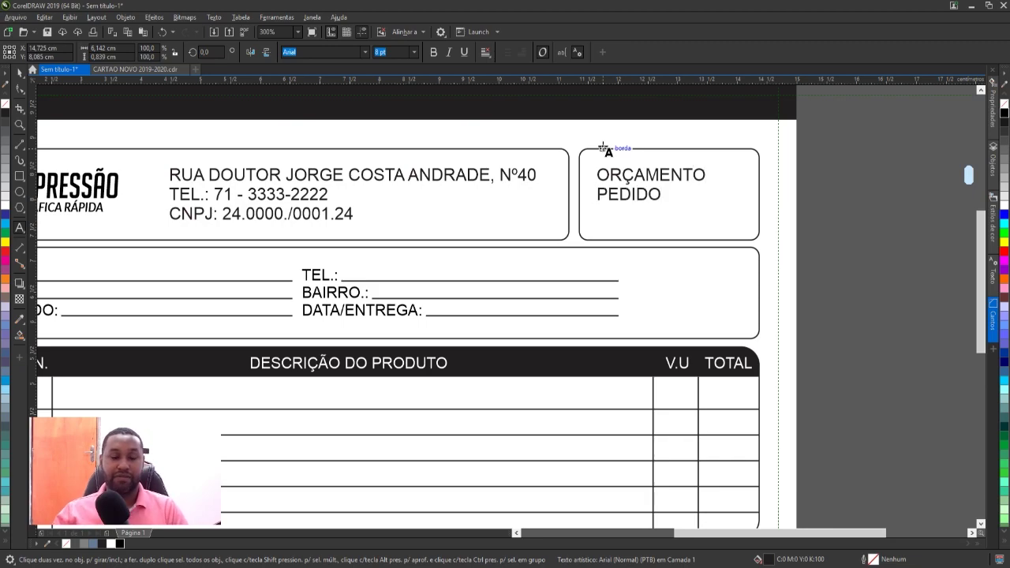
key(Escape)
Step: Centre the ORÇAMENTO/PEDIDO text vertically in its box, shift it right, and widen its line spacing
click(668, 194)
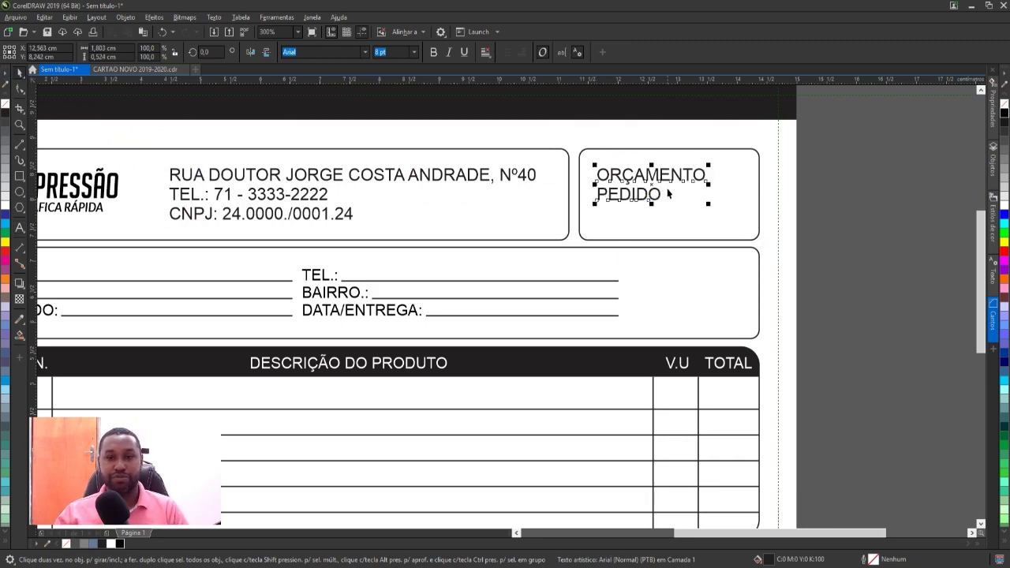
drag(654, 194, 669, 194)
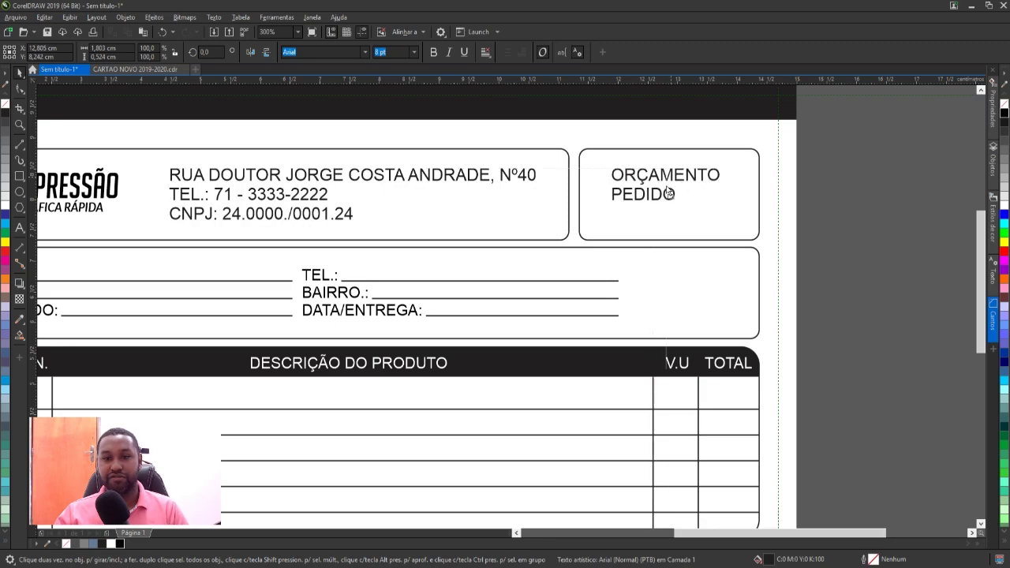
shift+click(709, 212)
key(c)
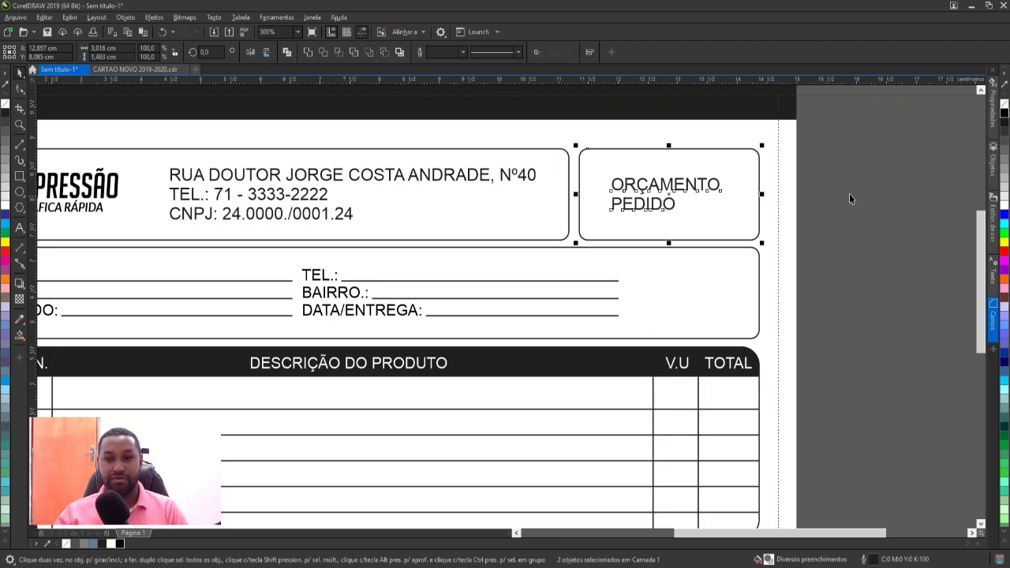
key(Escape)
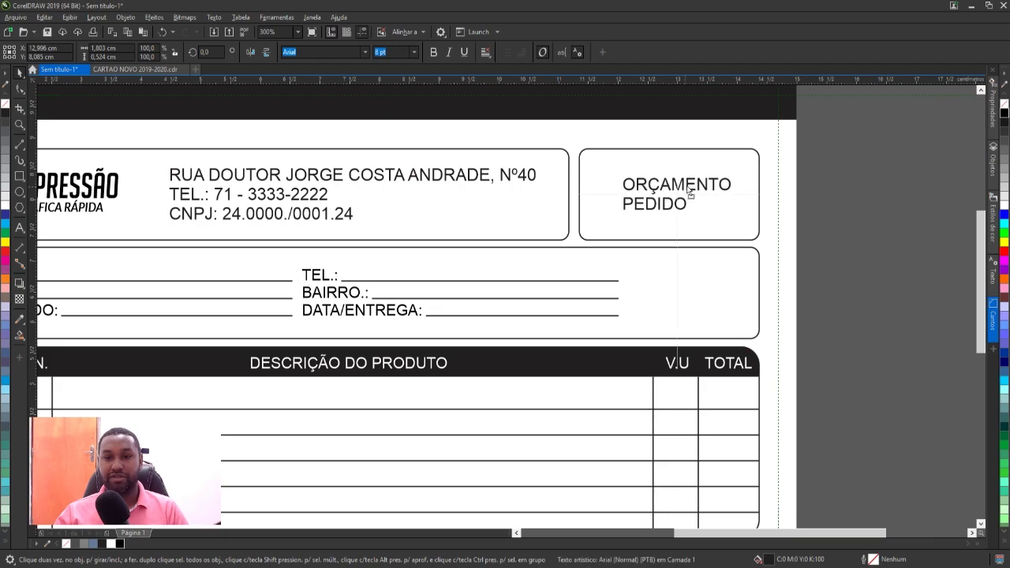
drag(673, 190, 696, 189)
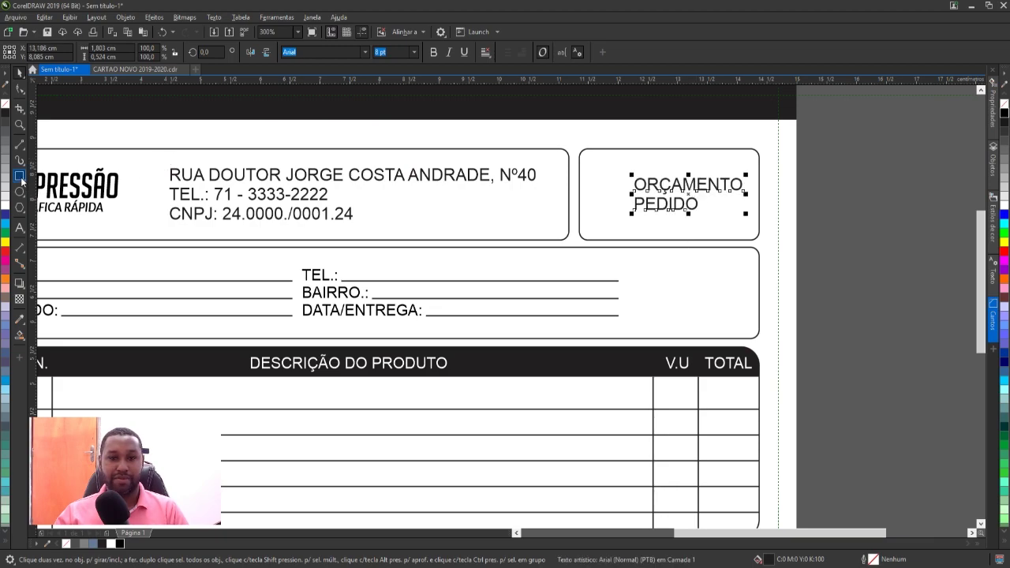
key(F10)
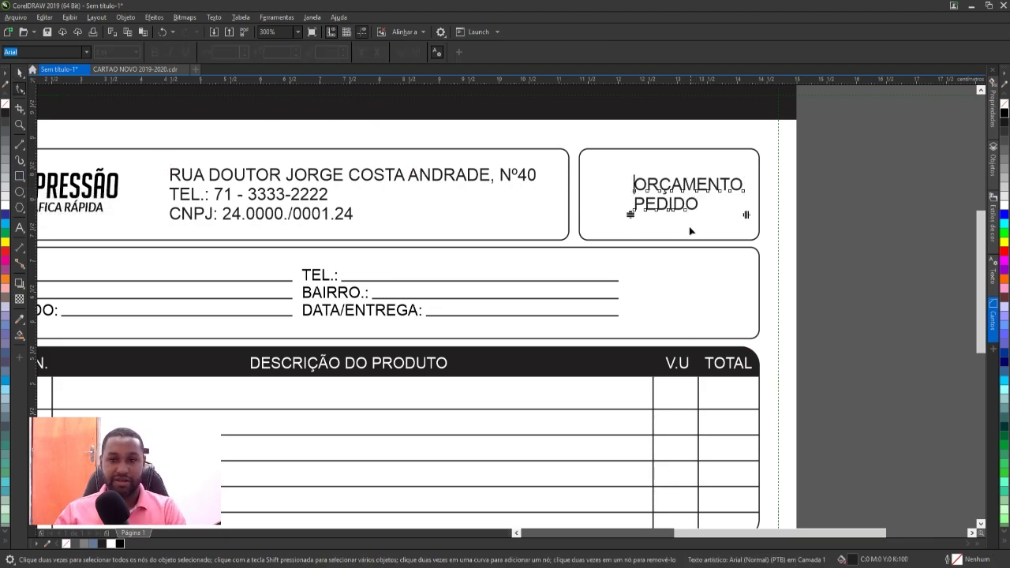
drag(631, 214, 631, 228)
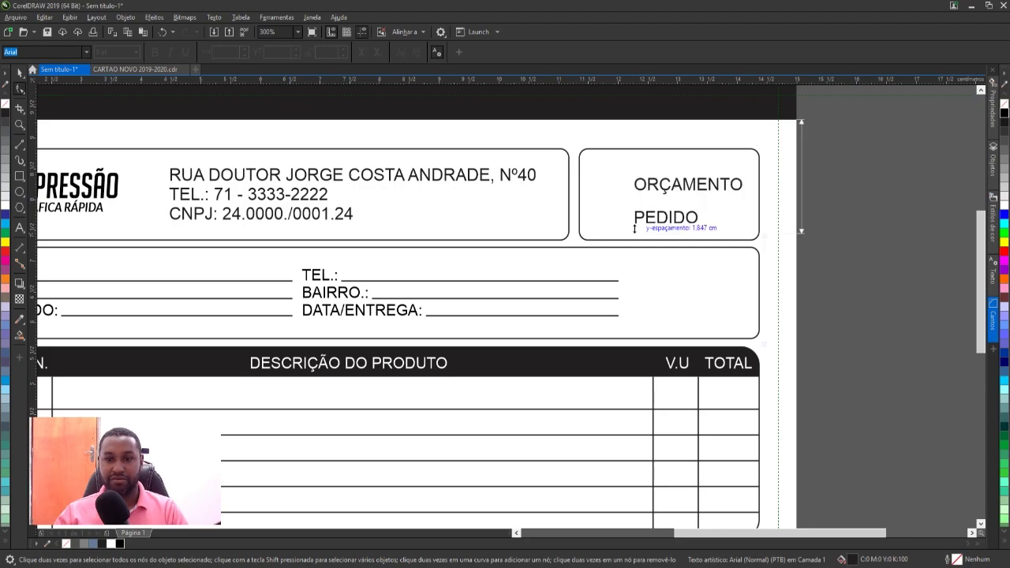
key(space)
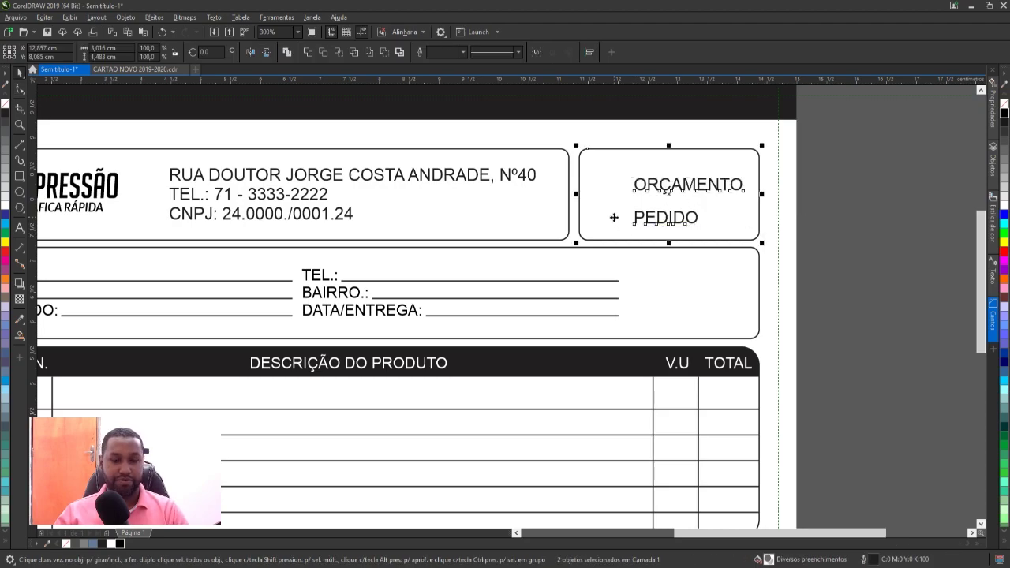
Step: Draw a small square checkbox left of ORÇAMENTO
click(857, 232)
scroll(630, 172, up, 2)
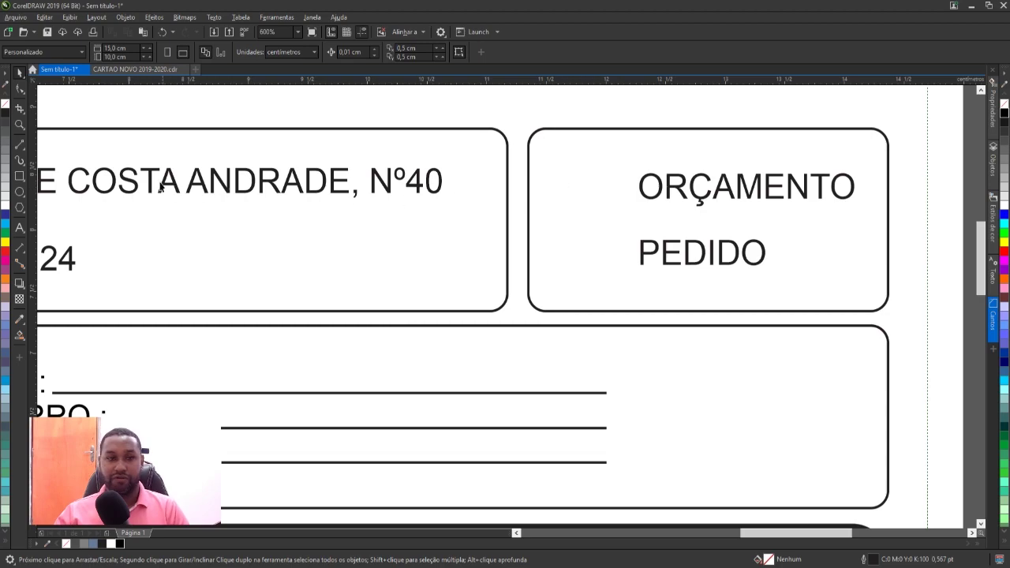
click(20, 175)
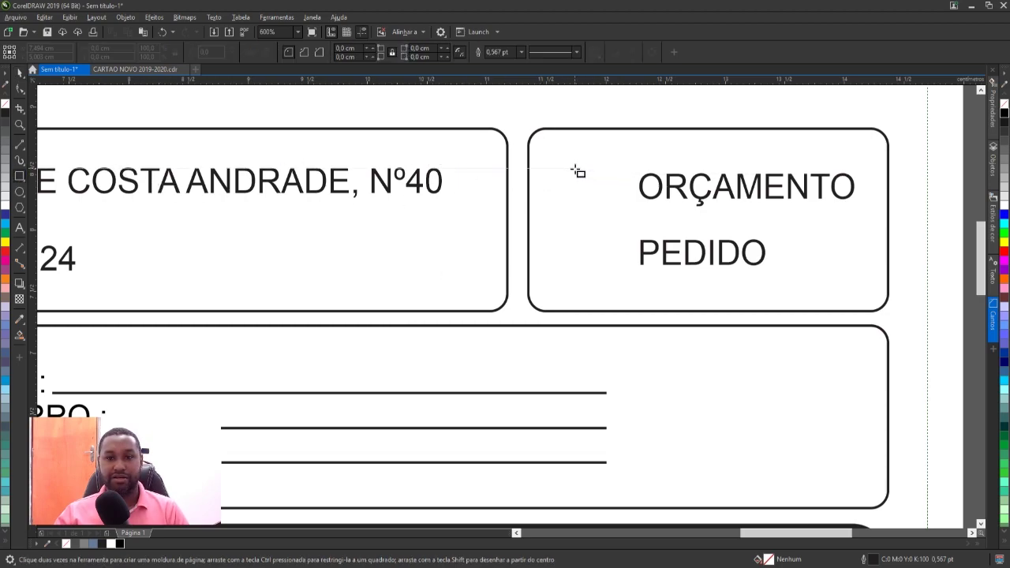
drag(575, 168, 618, 212)
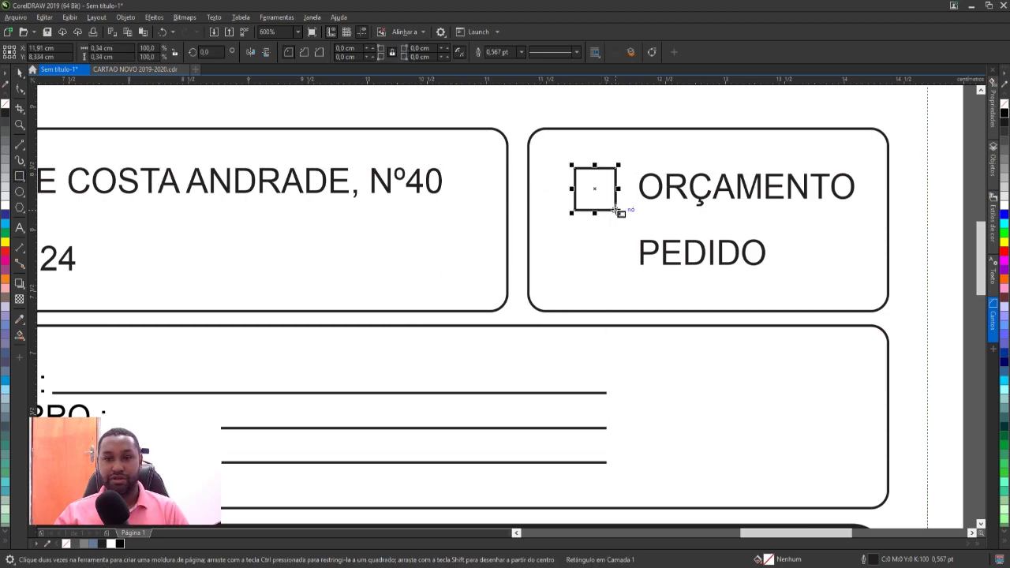
Step: Duplicate the checkbox beside PEDIDO and align its centre with the word
click(643, 188)
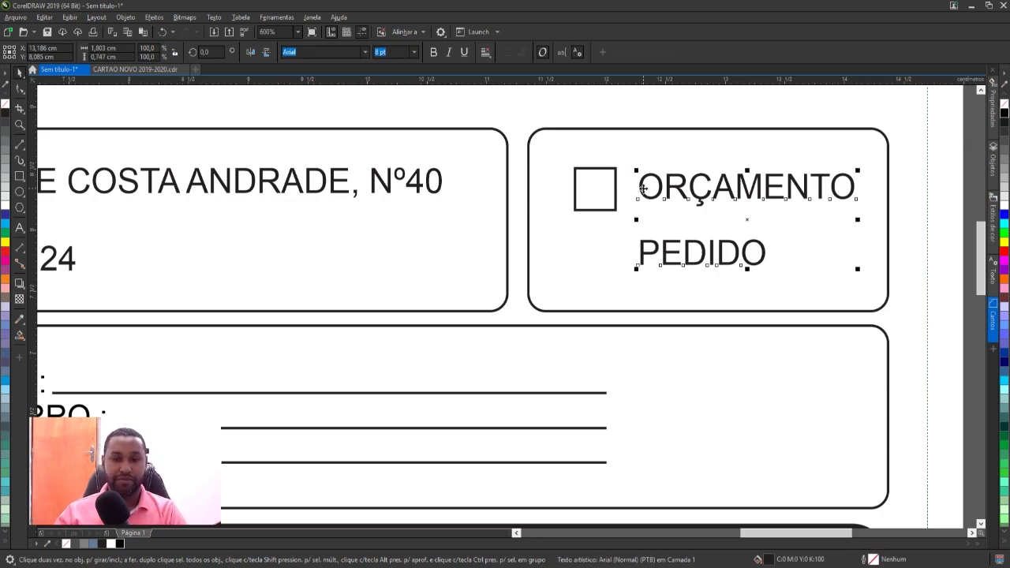
shift+click(614, 200)
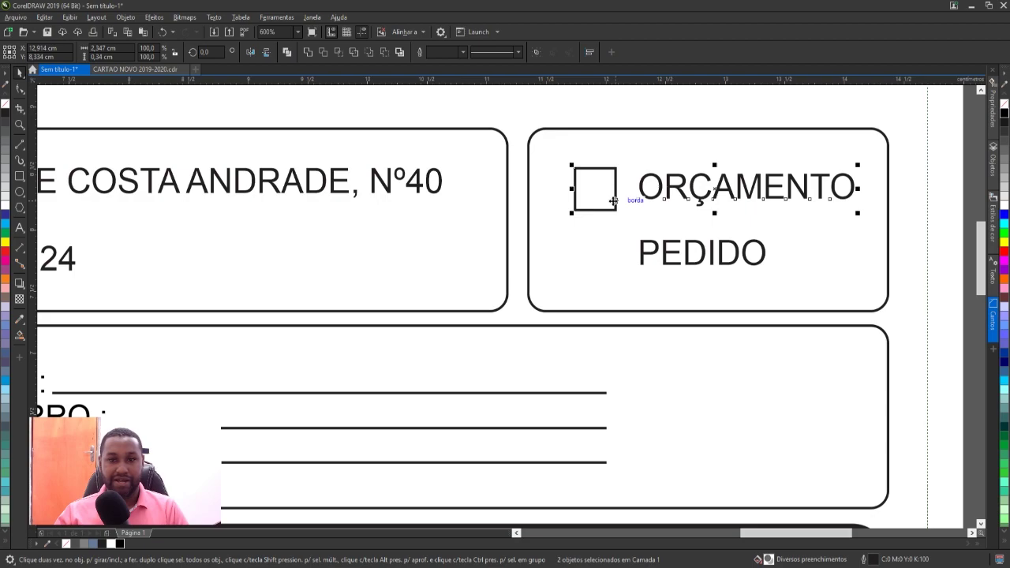
click(590, 113)
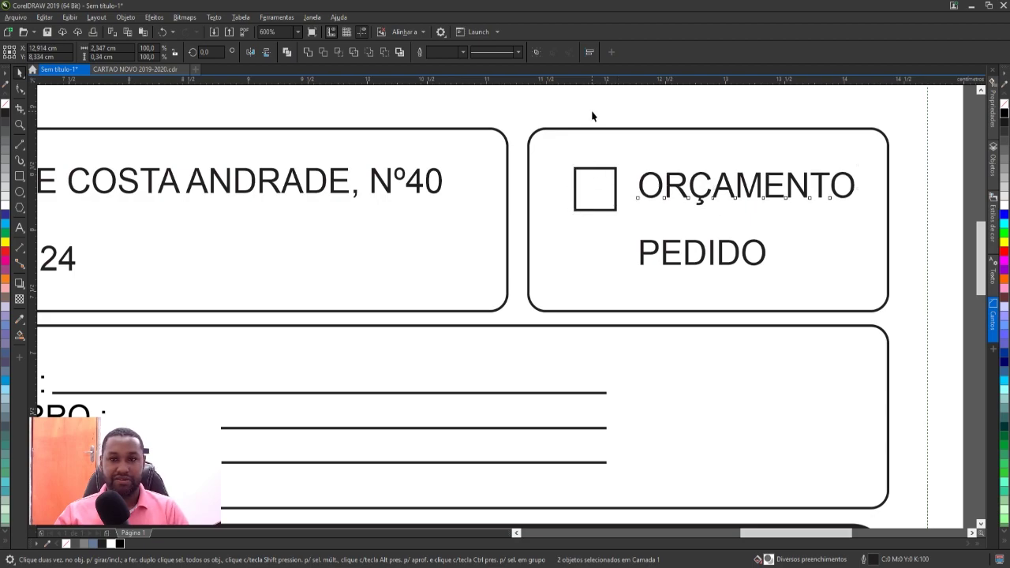
click(600, 167)
drag(600, 167, 621, 229)
shift+click(637, 249)
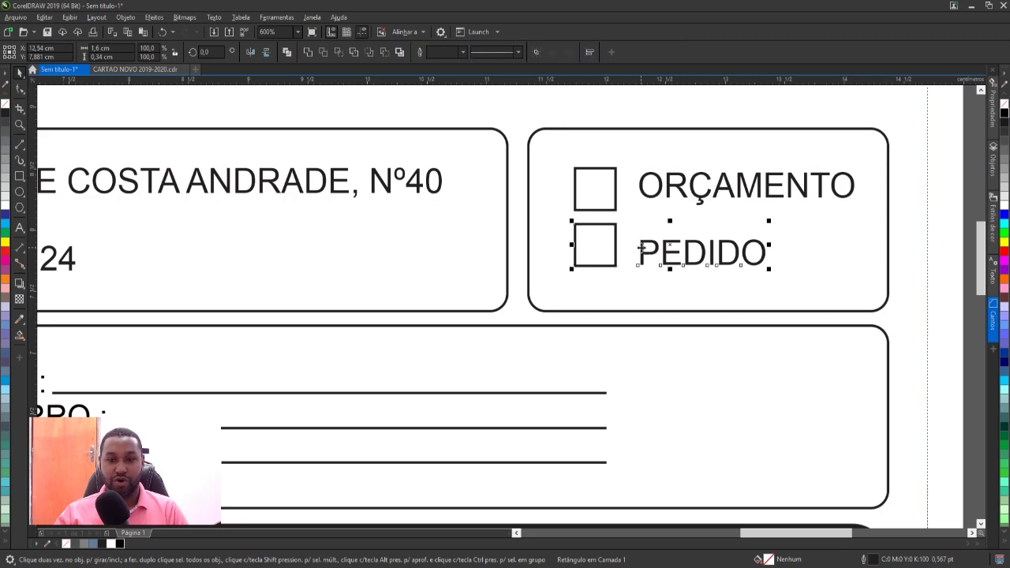
key(e)
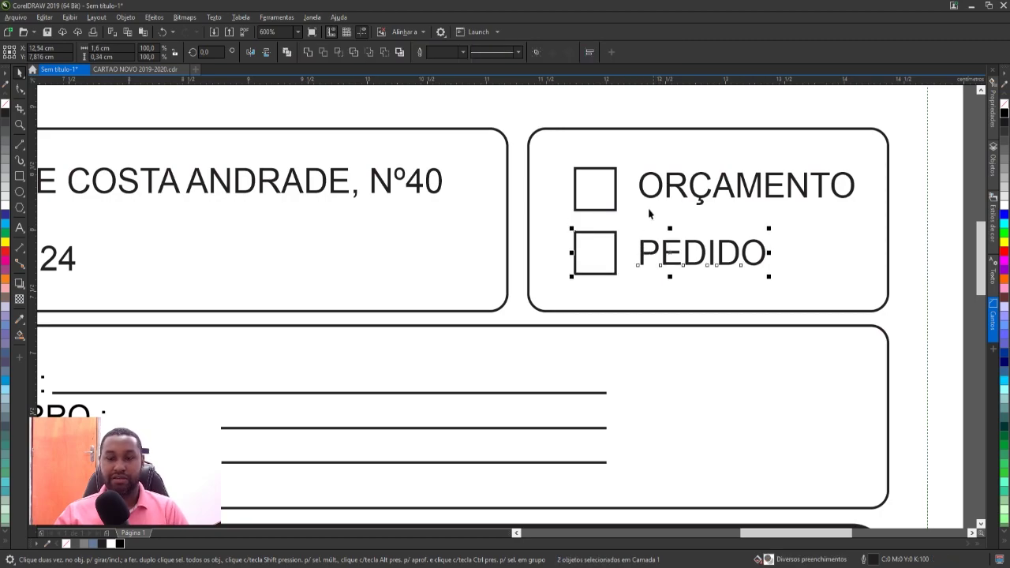
scroll(648, 212, down, 2)
click(824, 174)
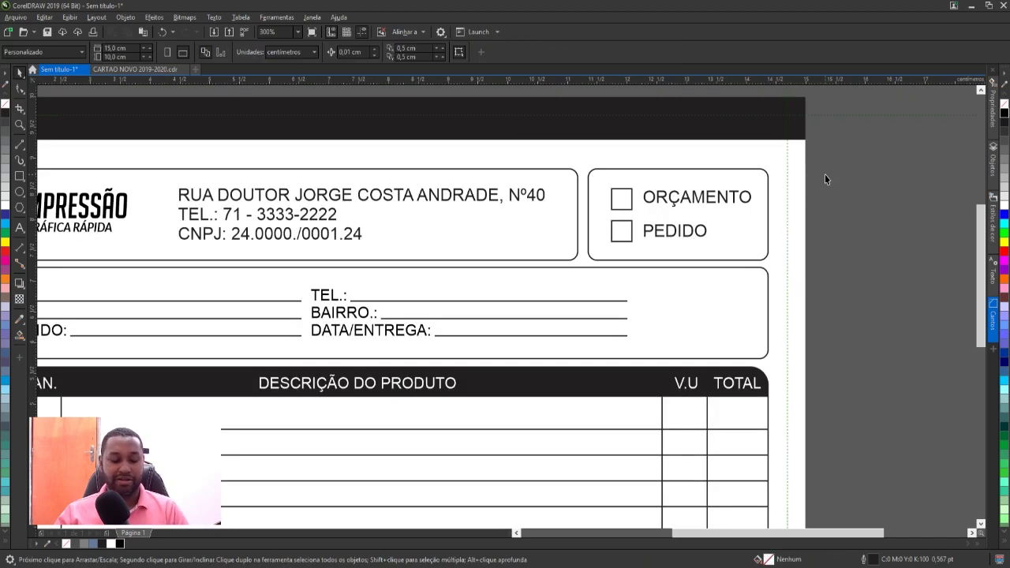
scroll(825, 174, down, 2)
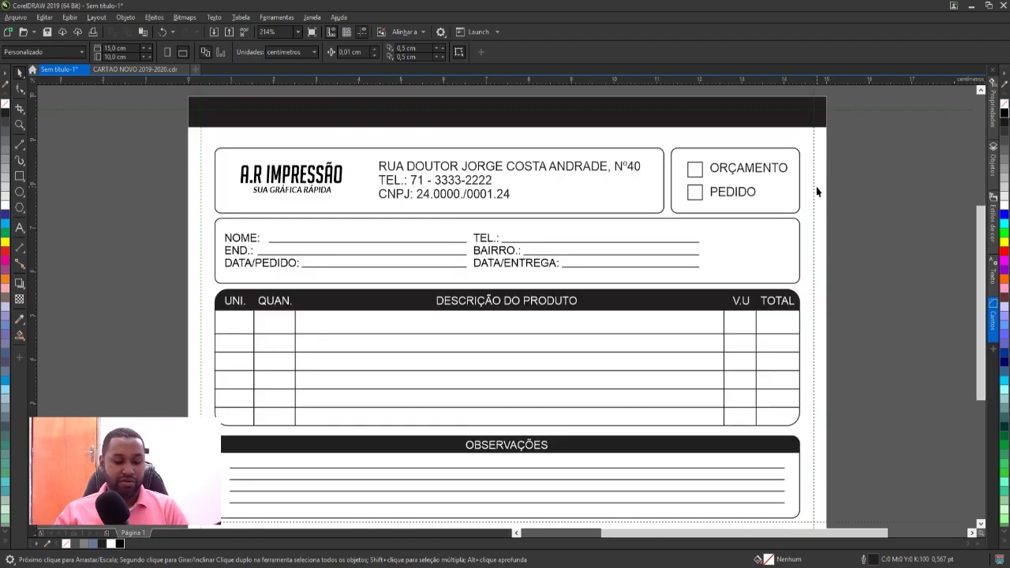
scroll(815, 186, down, 1)
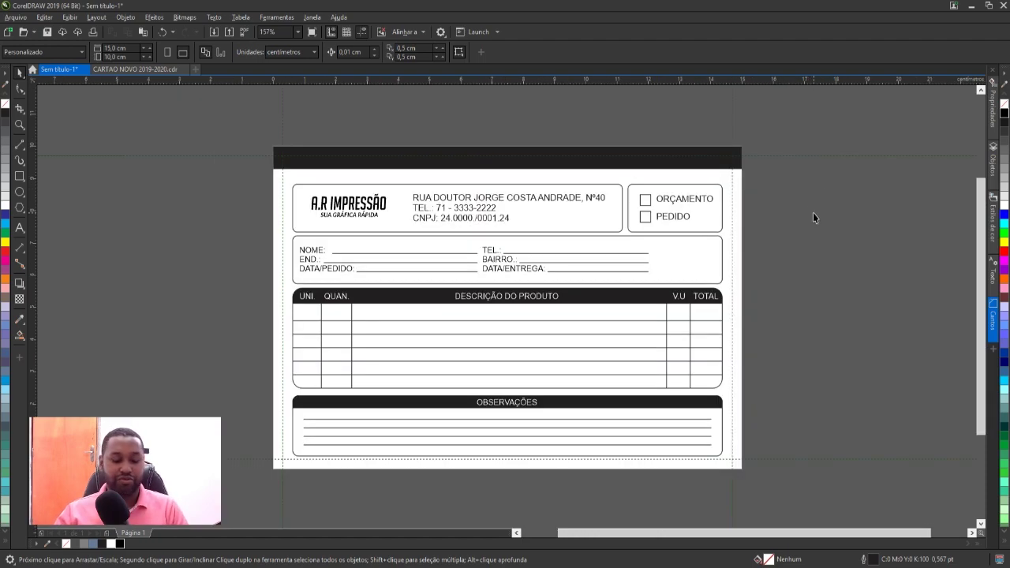
key(F9)
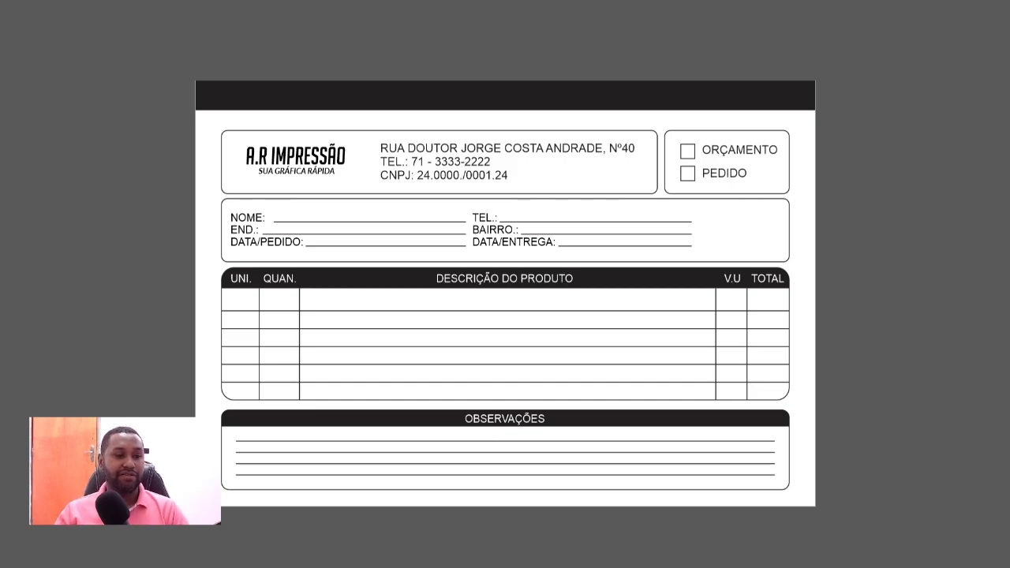
key(Escape)
click(223, 155)
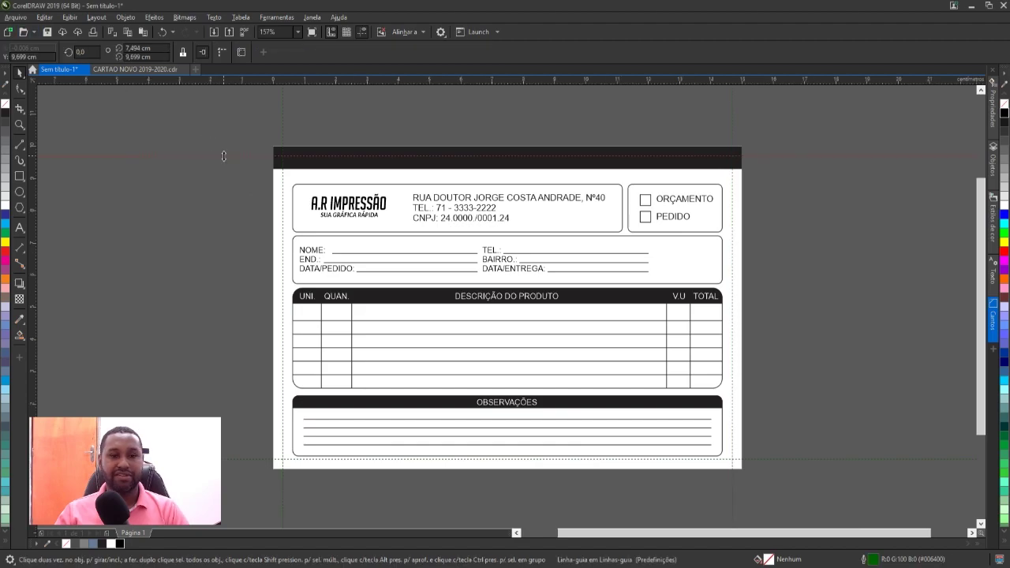
click(217, 205)
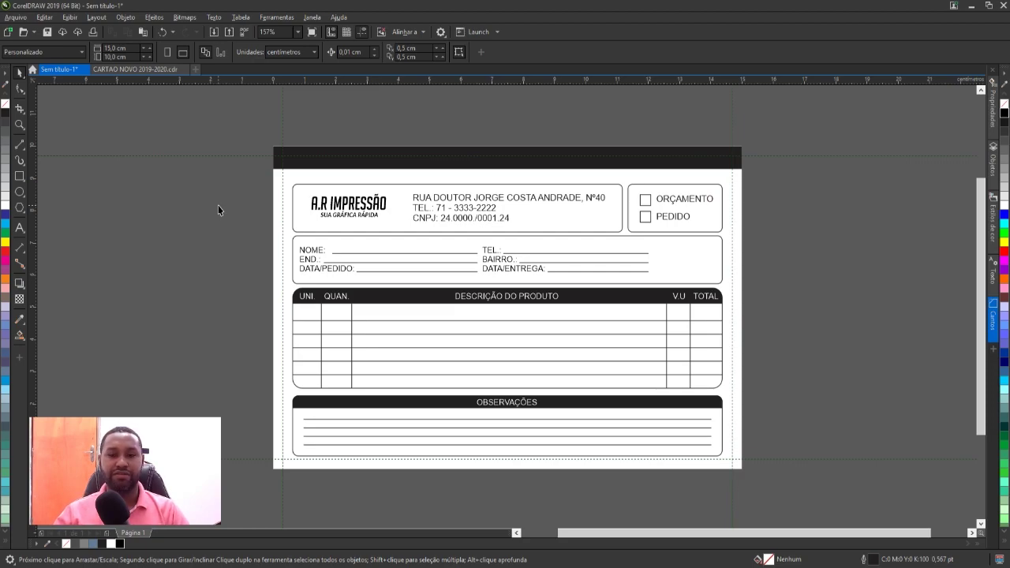
scroll(718, 264, up, 3)
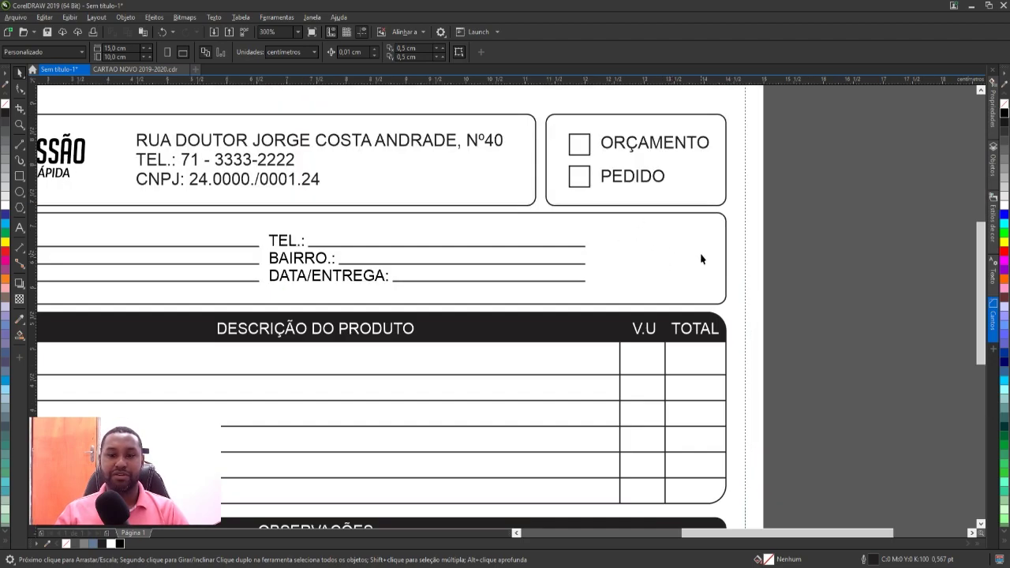
scroll(726, 259, down, 3)
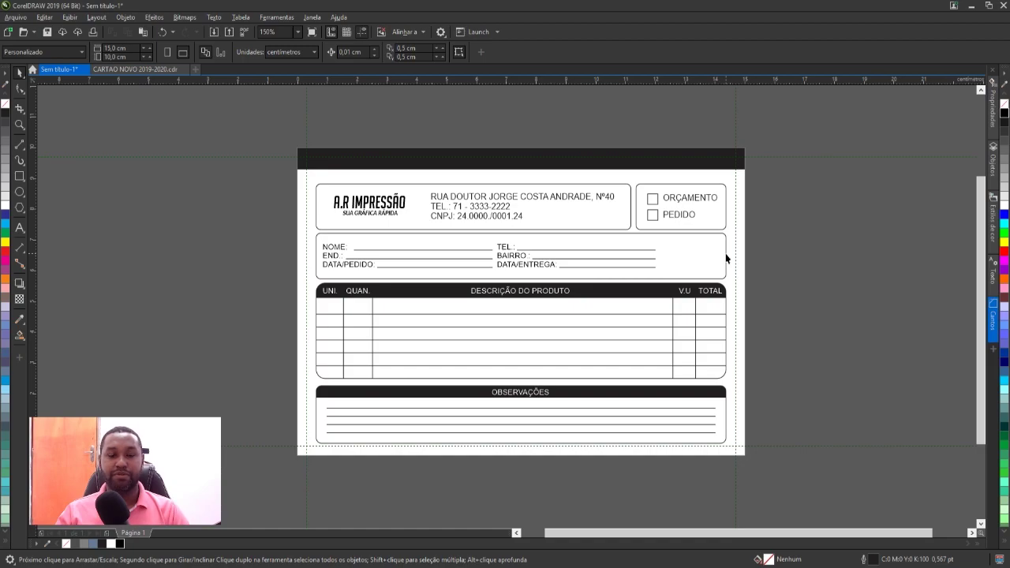